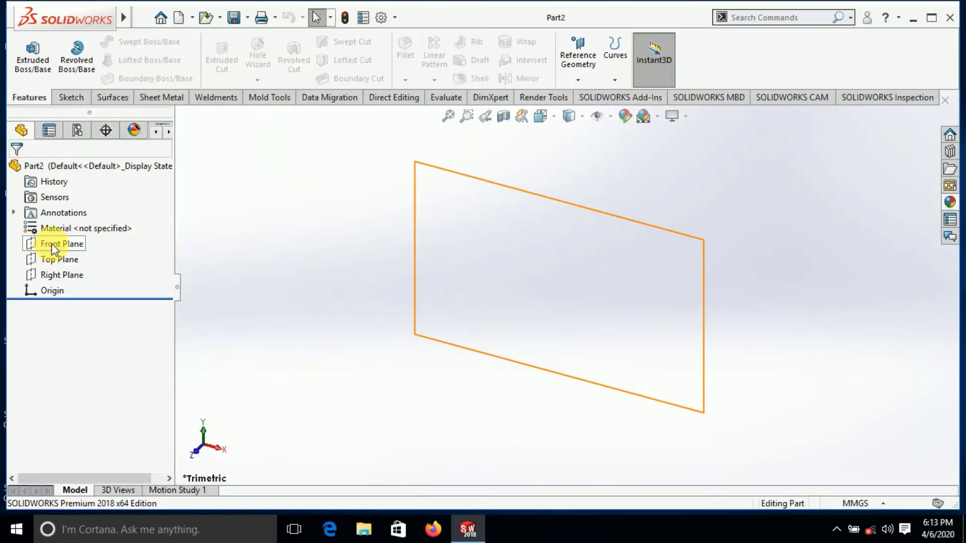
Step: Start a sketch on the Front Plane and draw a circle about 121 mm in diameter centred on the origin
click(52, 243)
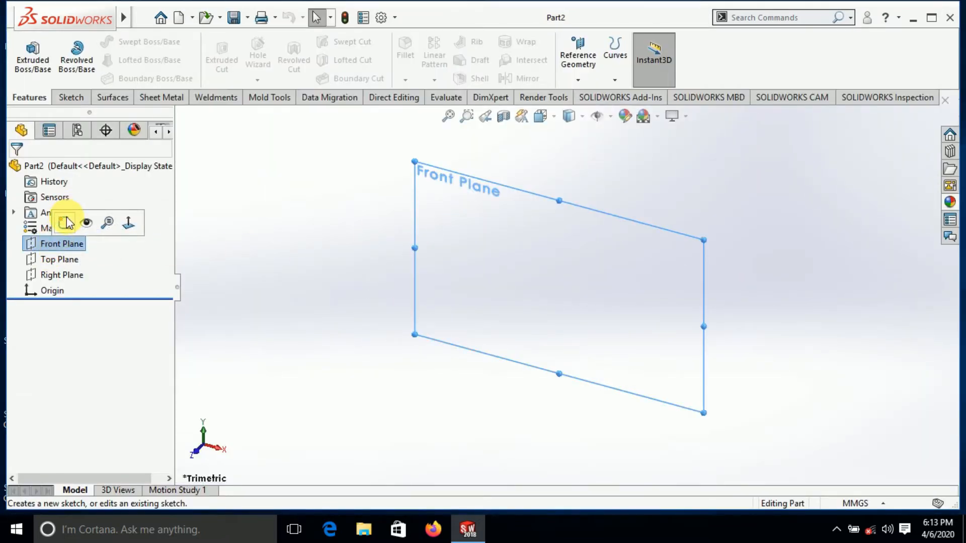
click(65, 222)
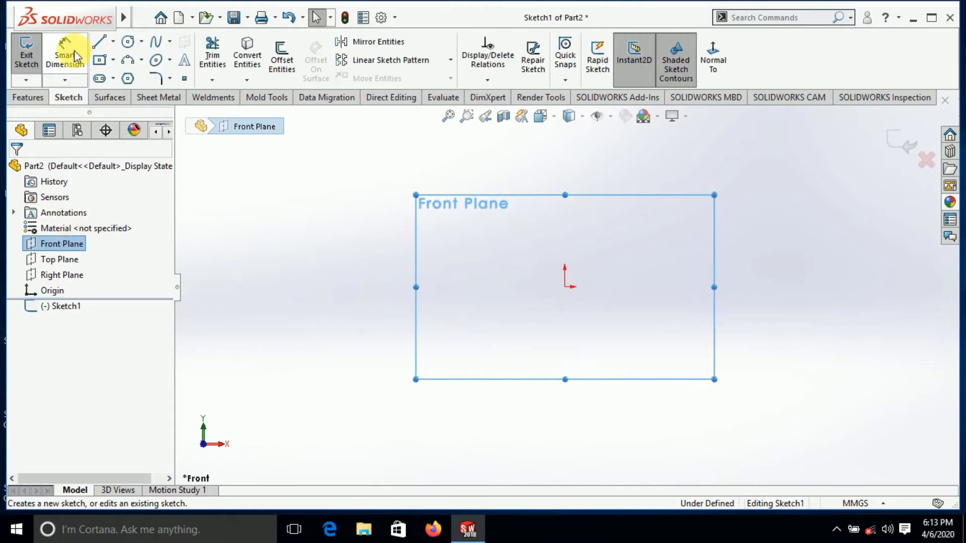
click(127, 42)
click(565, 287)
click(625, 206)
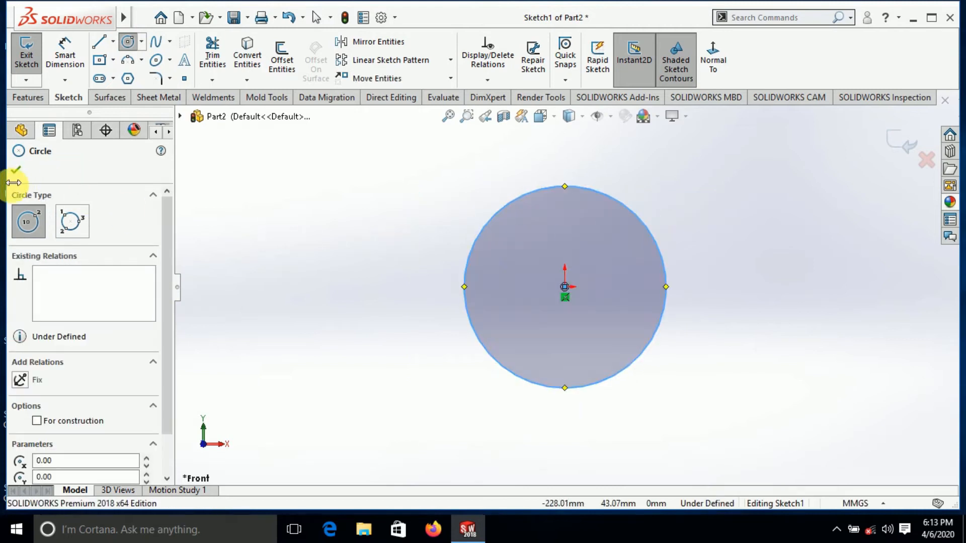
click(16, 170)
Step: Dimension the circle's diameter and set it to 300 mm
click(81, 64)
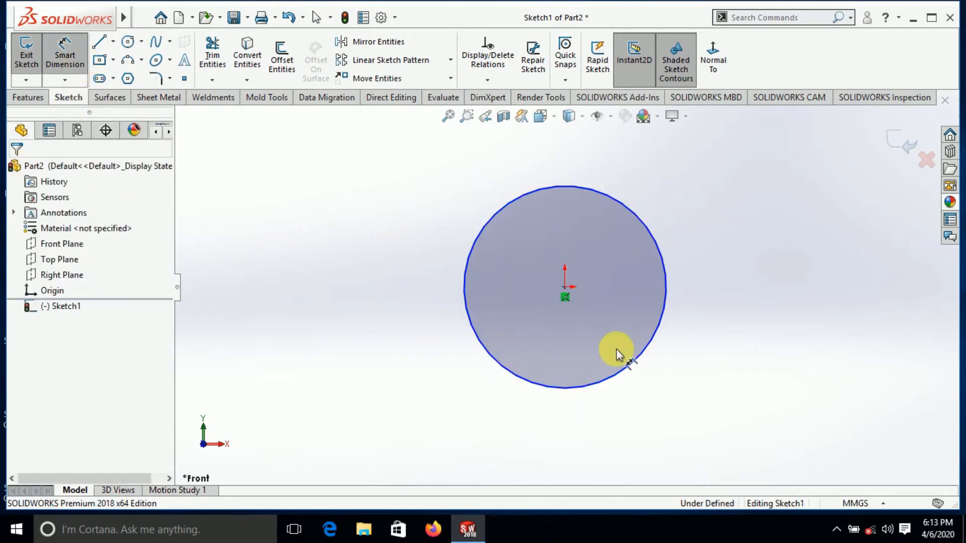
click(659, 266)
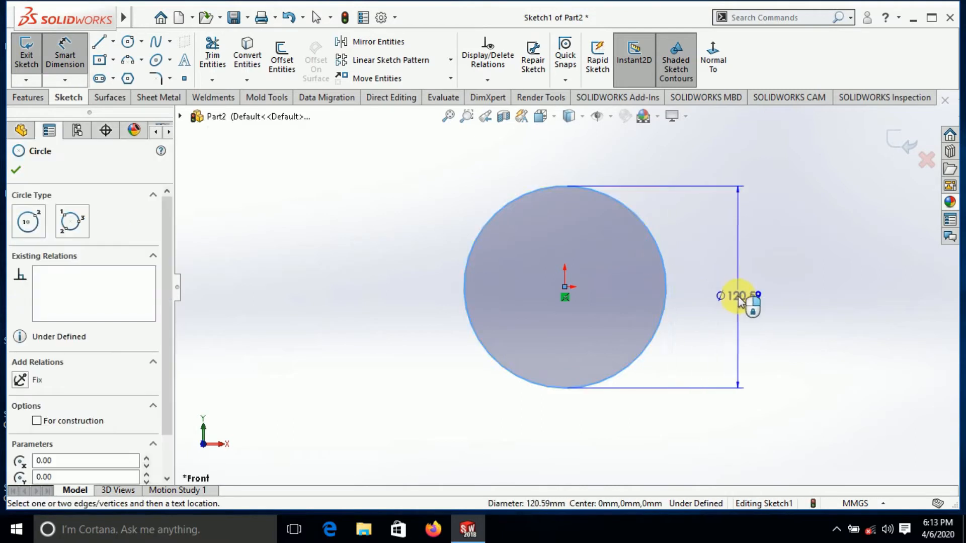
click(738, 298)
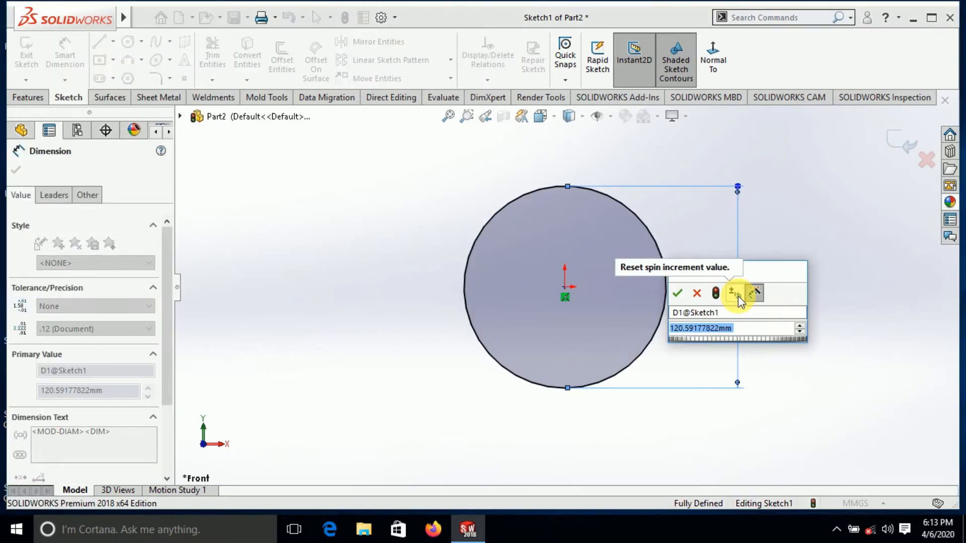
text(300)
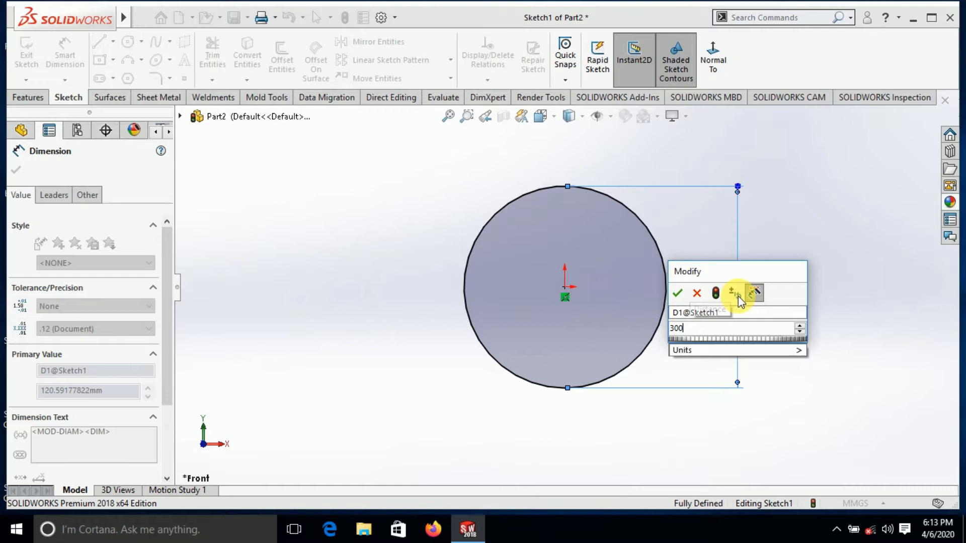
key(Return)
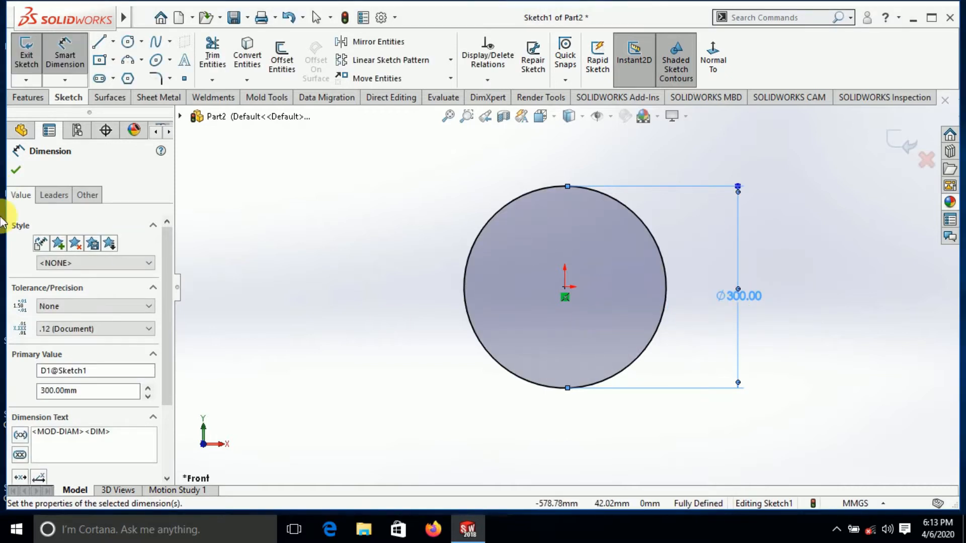
click(16, 170)
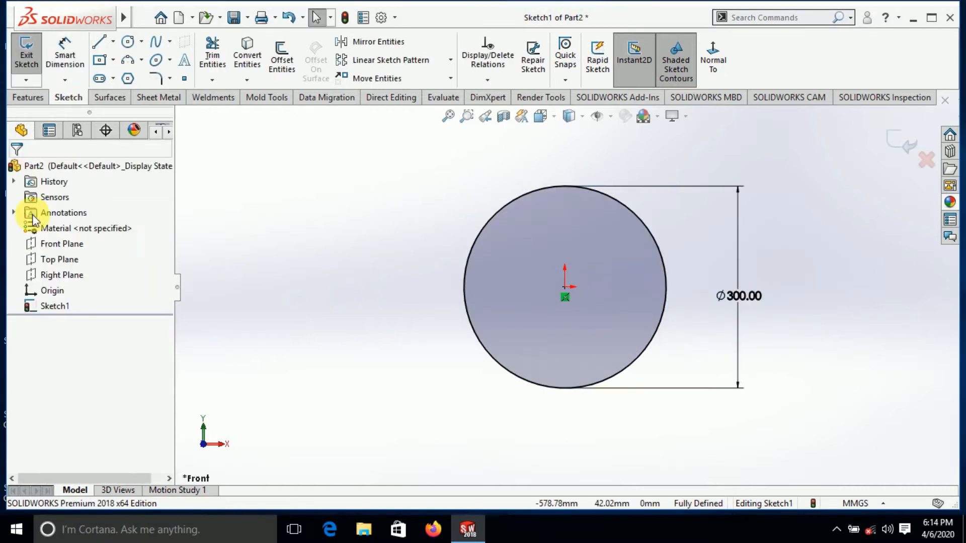
Step: Draw a vertical centerline through the origin from the circle's top quadrant point to its bottom one
click(113, 42)
click(128, 76)
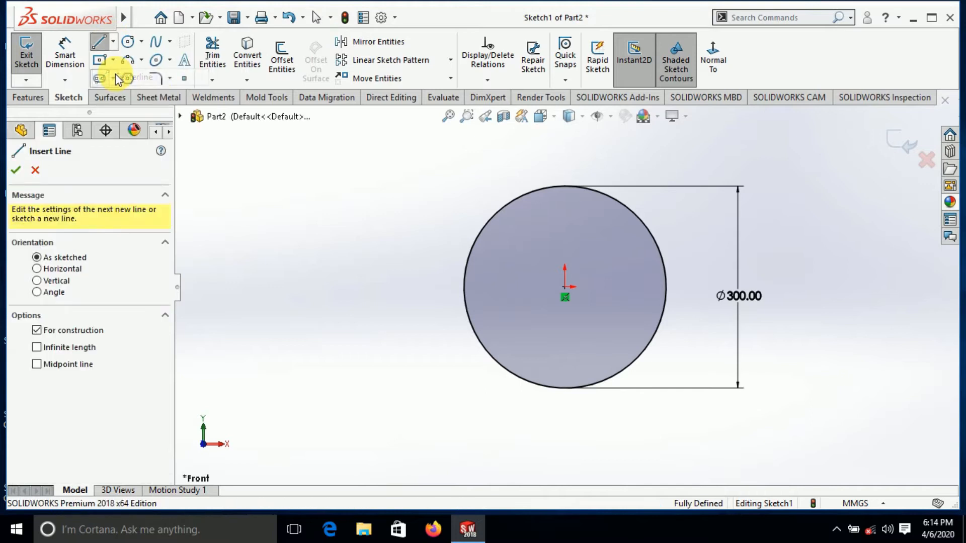
click(565, 187)
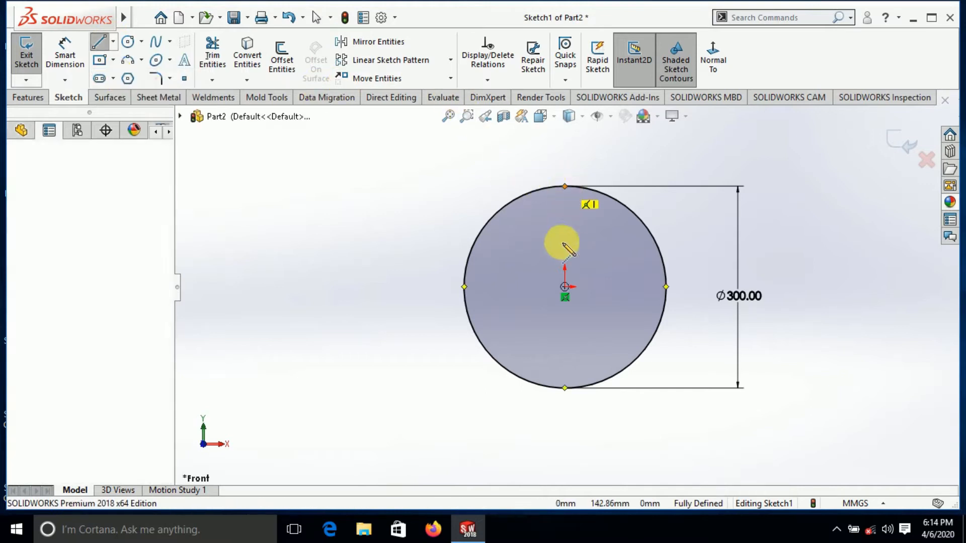
click(565, 388)
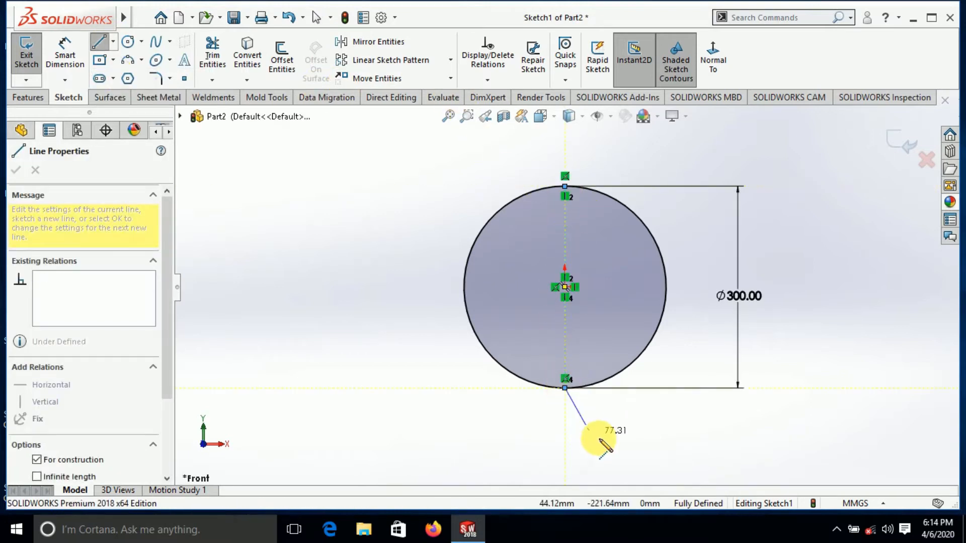
right_click(598, 443)
click(649, 357)
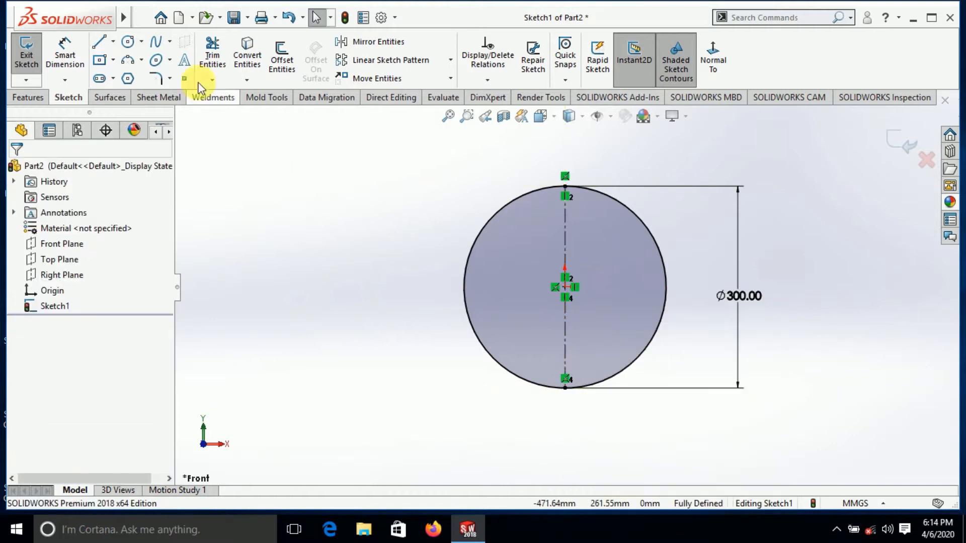
Step: Trim away the half of the circle on the left of the centerline
click(212, 53)
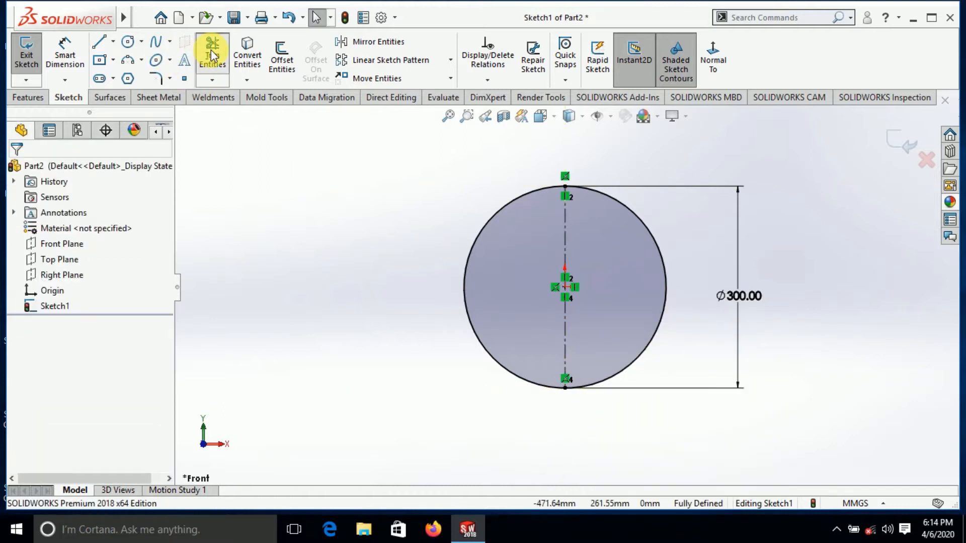
click(509, 202)
click(17, 171)
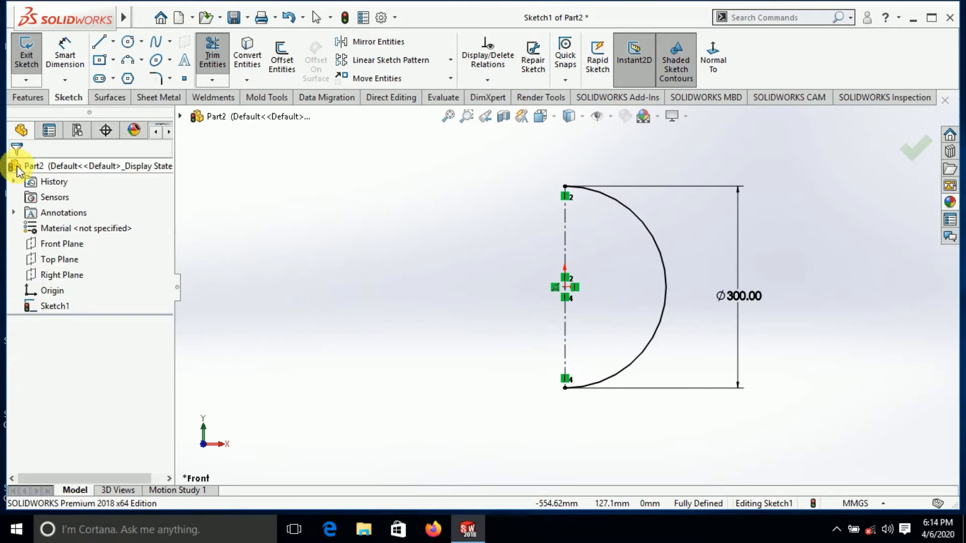
Step: Revolve the semicircle 360 degrees about the centerline into a solid sphere, letting the open sketch be closed automatically
click(36, 97)
click(76, 64)
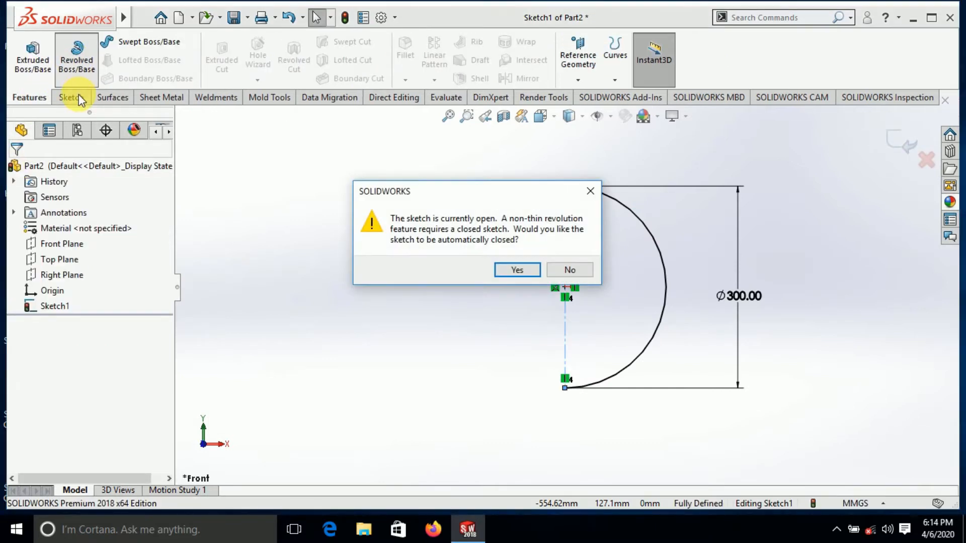
click(529, 271)
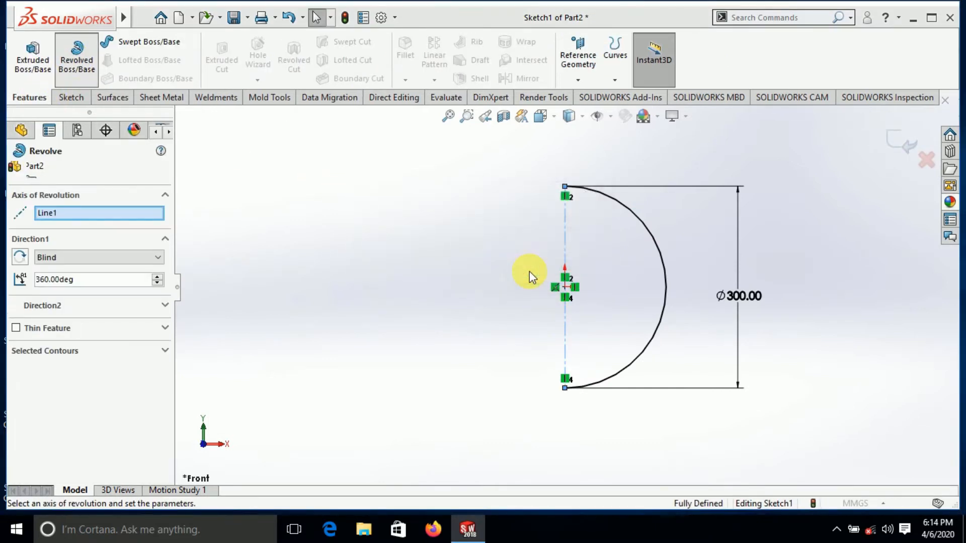
click(16, 170)
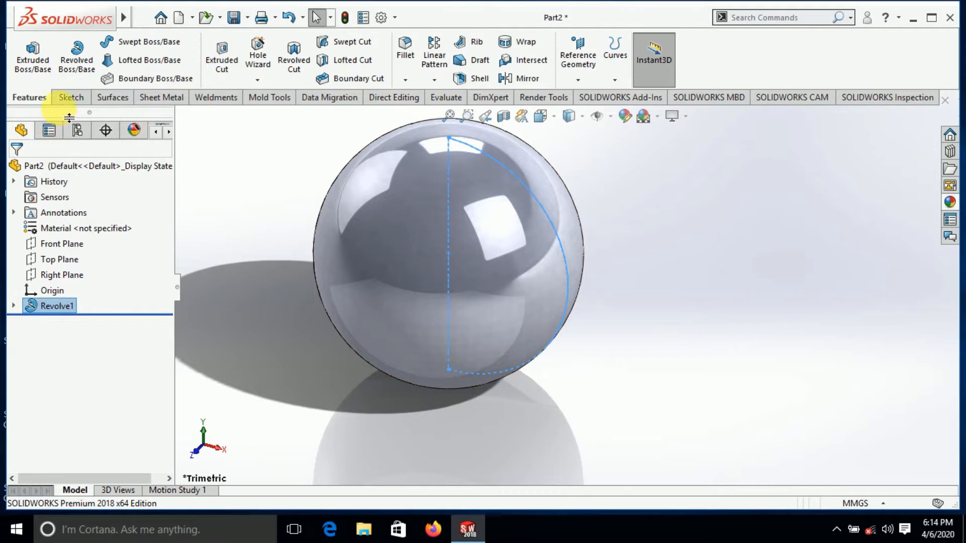
Step: Start a new Front Plane sketch viewed face-on and draw a horizontal centerline about 311 mm long from the origin to beyond the sphere's right side
click(71, 245)
click(85, 226)
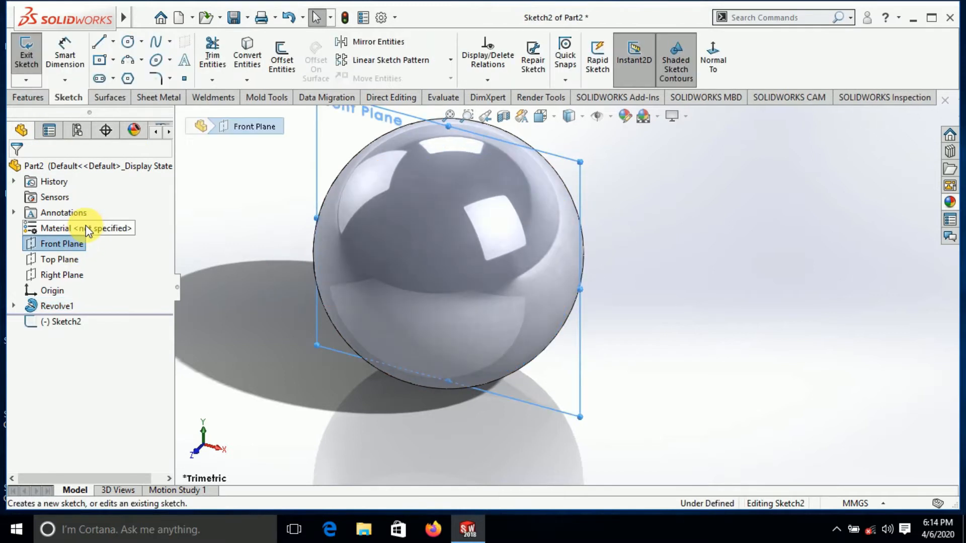
click(715, 50)
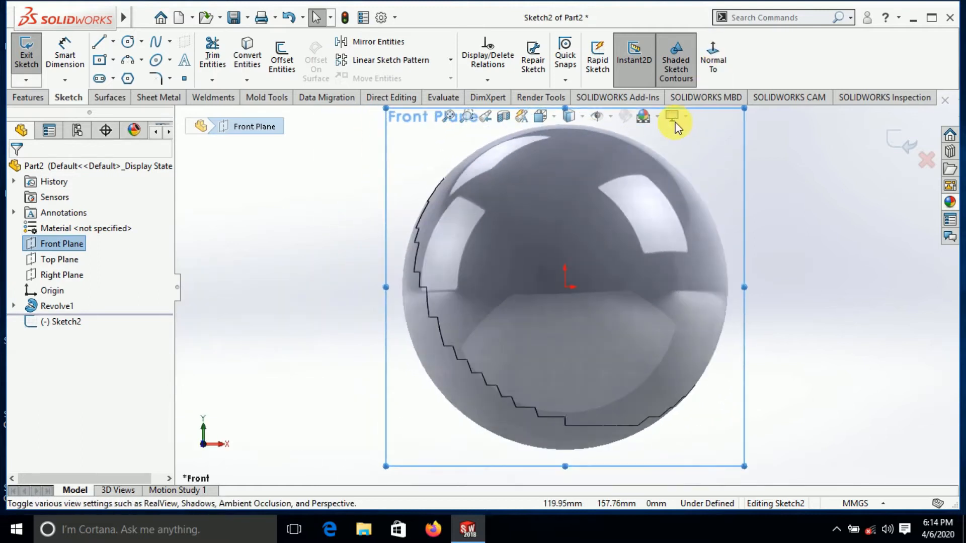
click(113, 43)
click(123, 78)
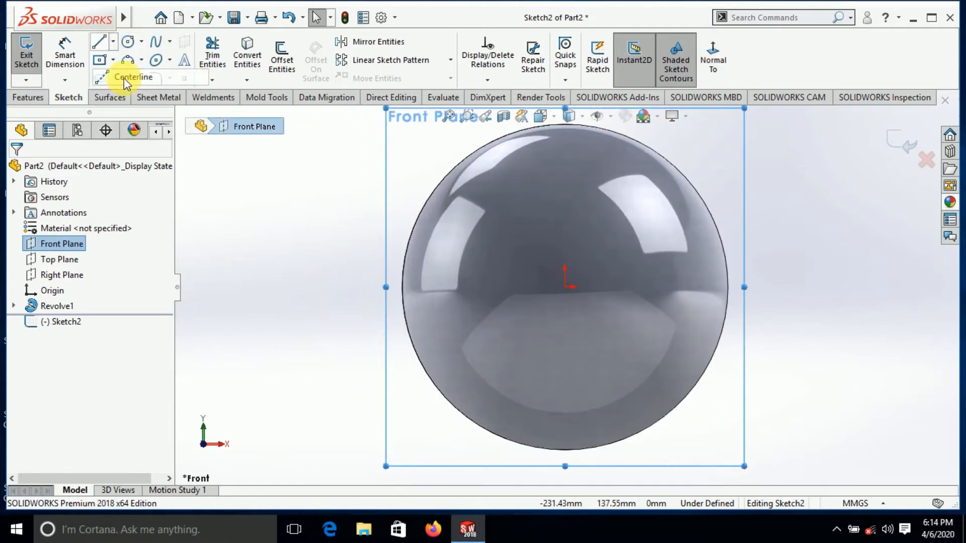
click(565, 287)
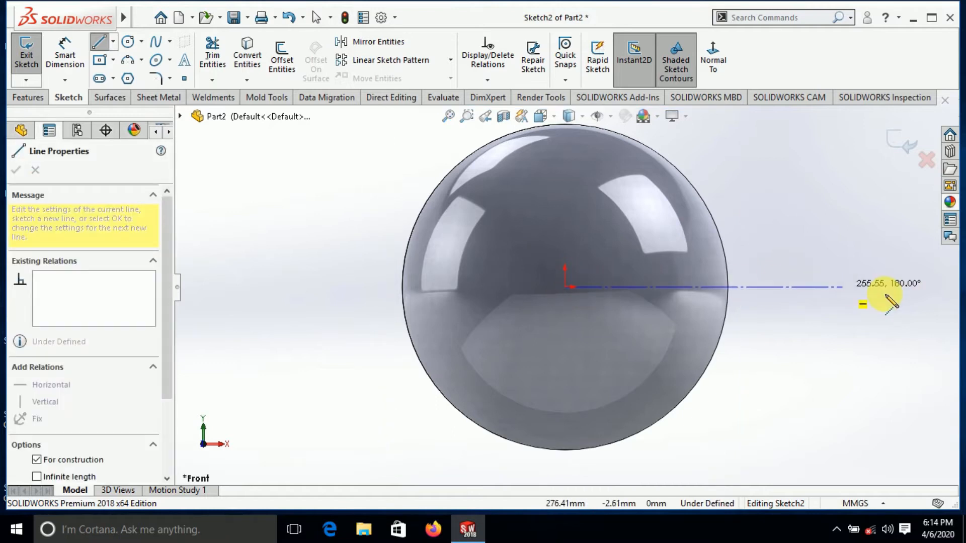
click(906, 314)
right_click(905, 315)
click(907, 318)
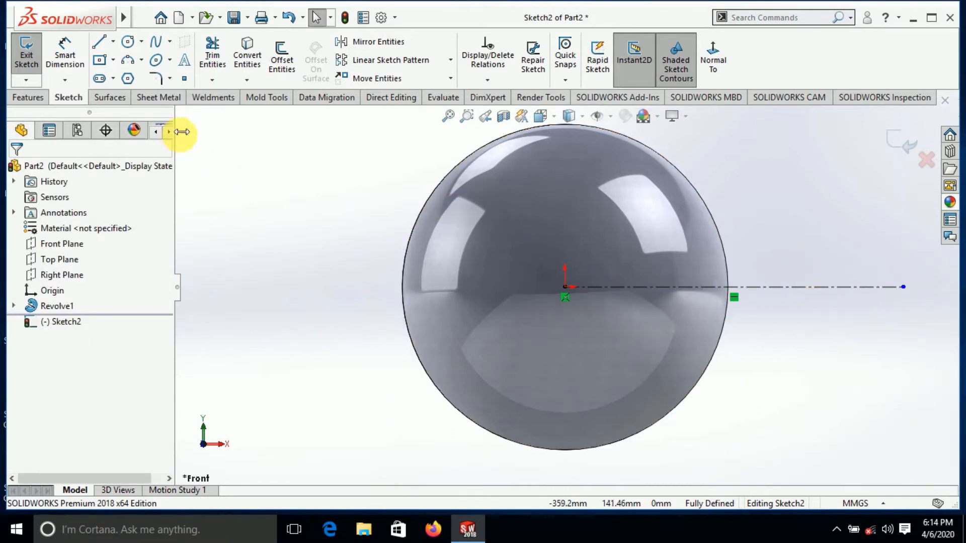
Step: Draw a vertical line about 25 mm long upward from the centerline, just inside the sphere's right edge
click(99, 49)
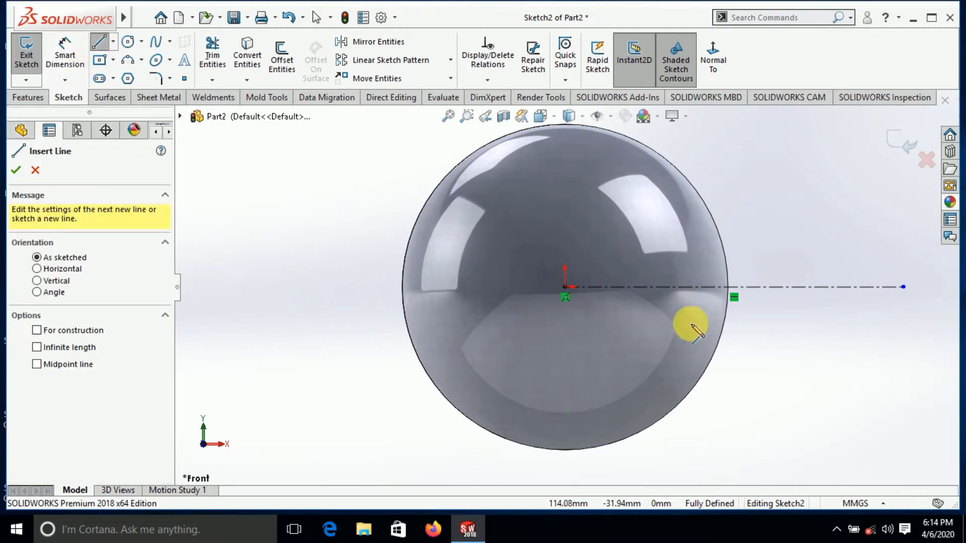
click(707, 286)
click(706, 260)
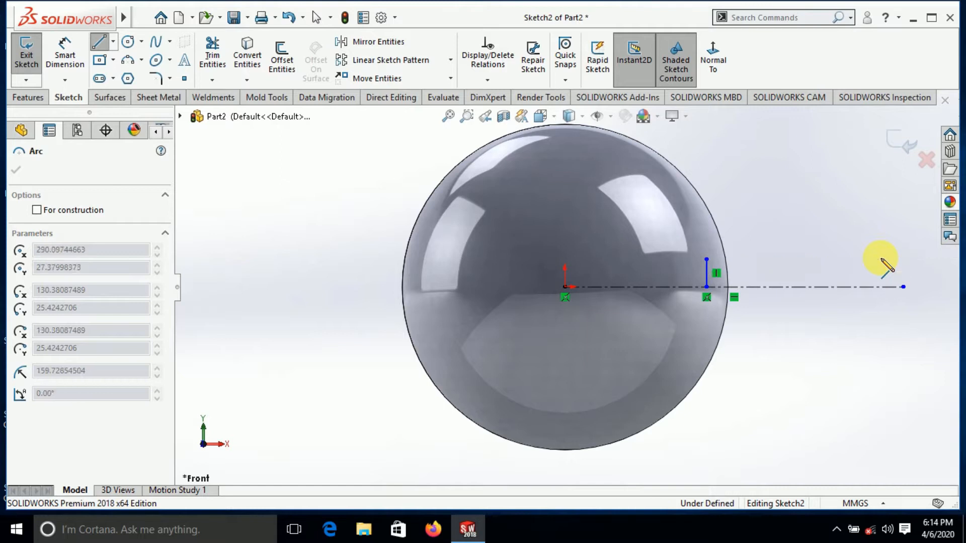
click(880, 259)
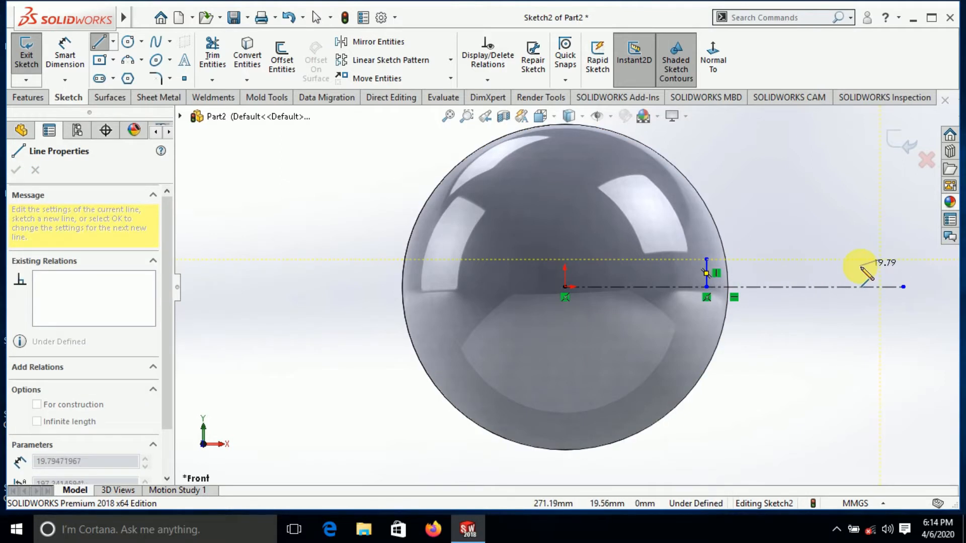
key(Escape)
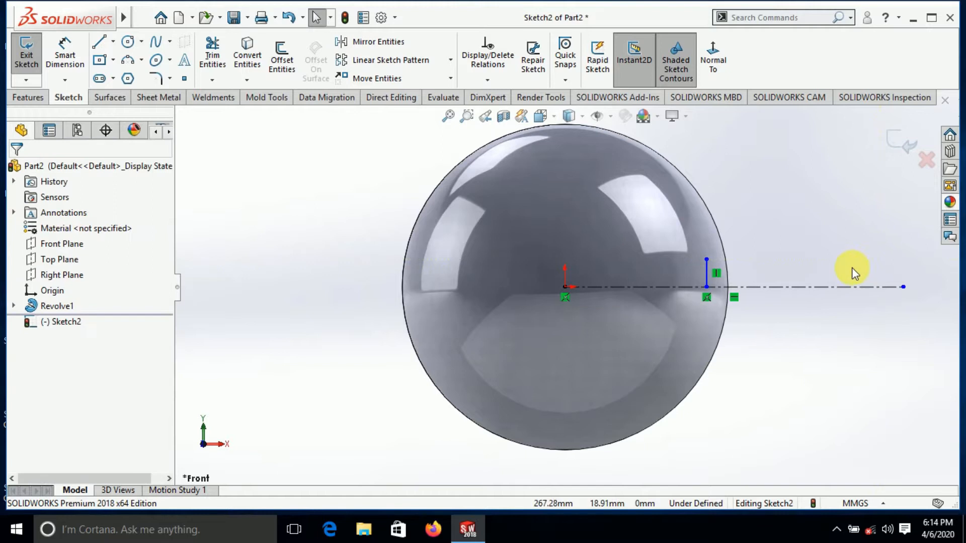
Step: Draw a shallow downward-sagging three-point arc of about 412 mm radius from the short vertical line's top, extending right above the centerline
click(123, 61)
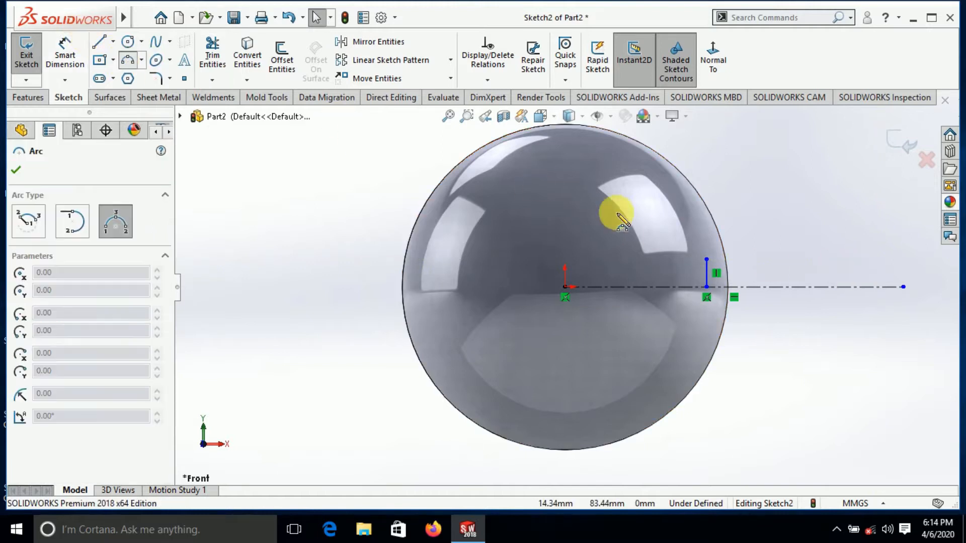
click(707, 273)
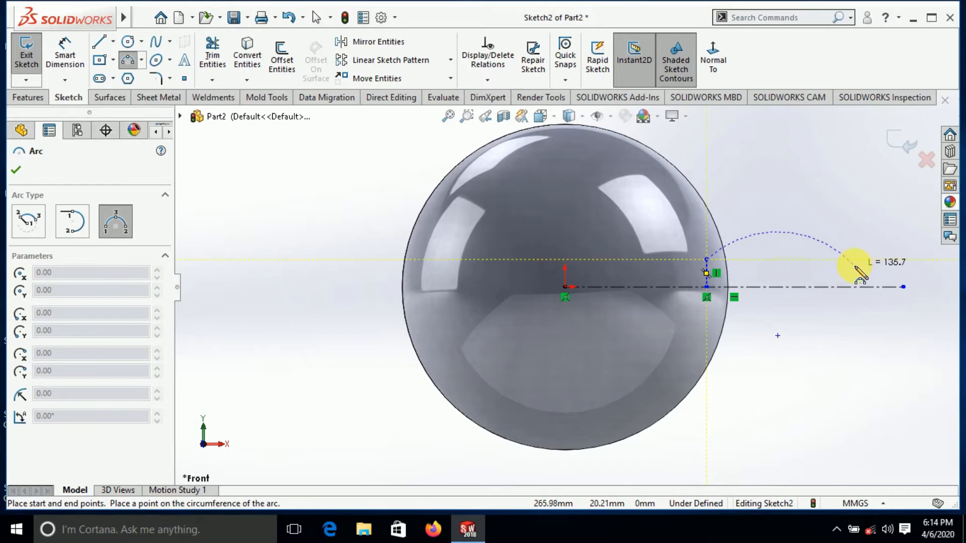
click(865, 260)
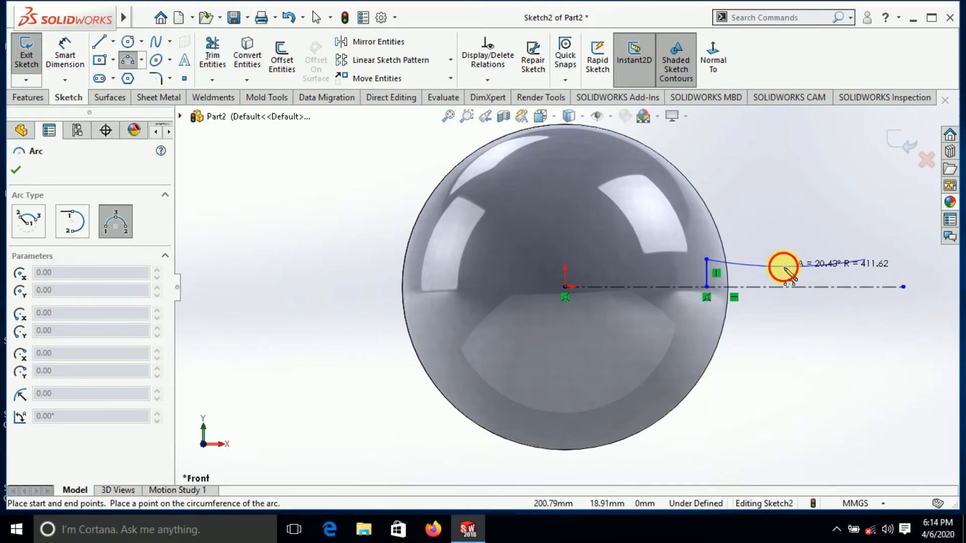
click(784, 266)
click(16, 170)
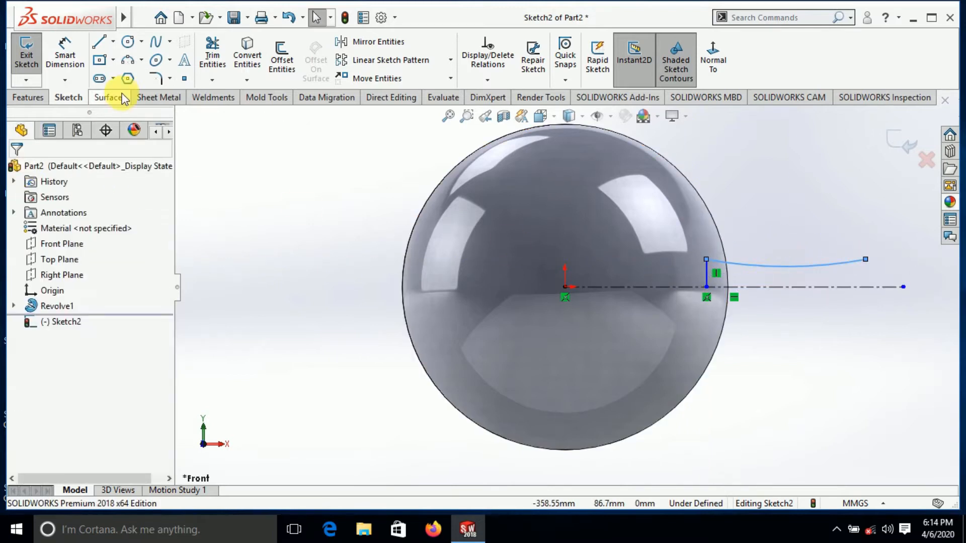
Step: Draw a small circle centred on the centerline's outer end, with its edge just short of the arc's free end
click(127, 42)
key(z)
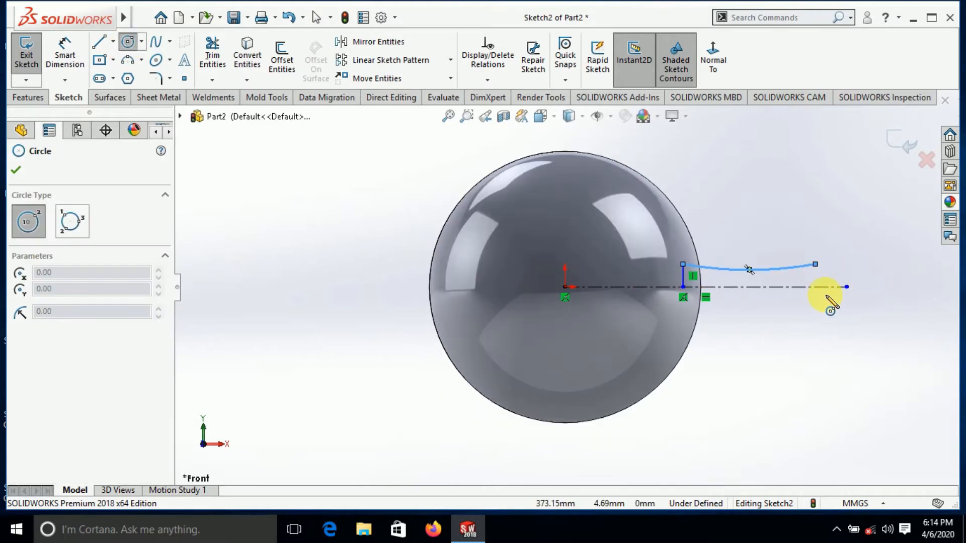
scroll(830, 302, down, 2)
click(837, 285)
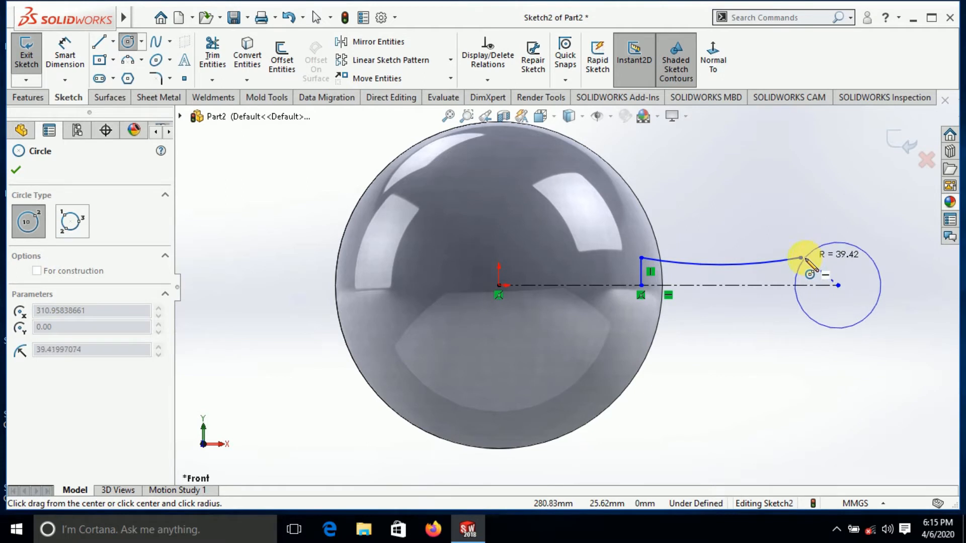
click(815, 259)
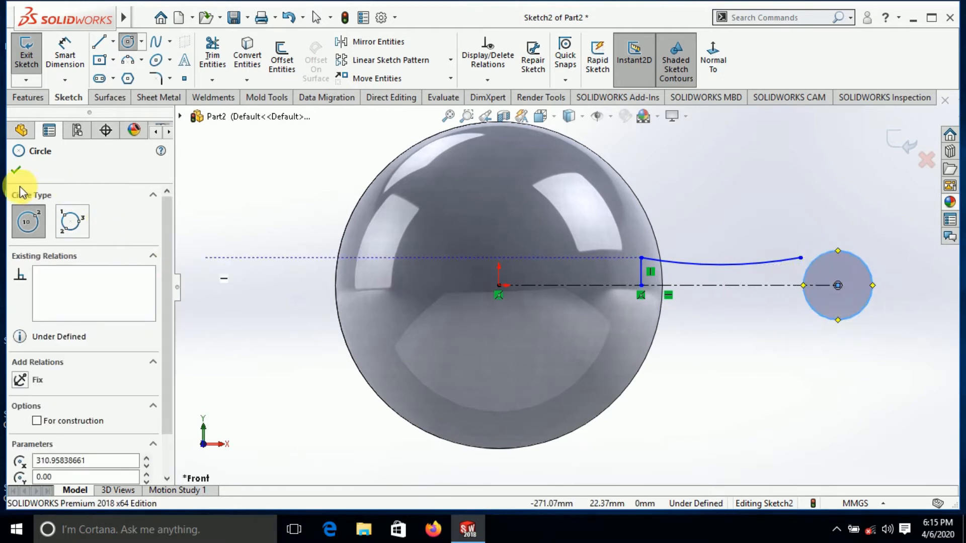
click(17, 172)
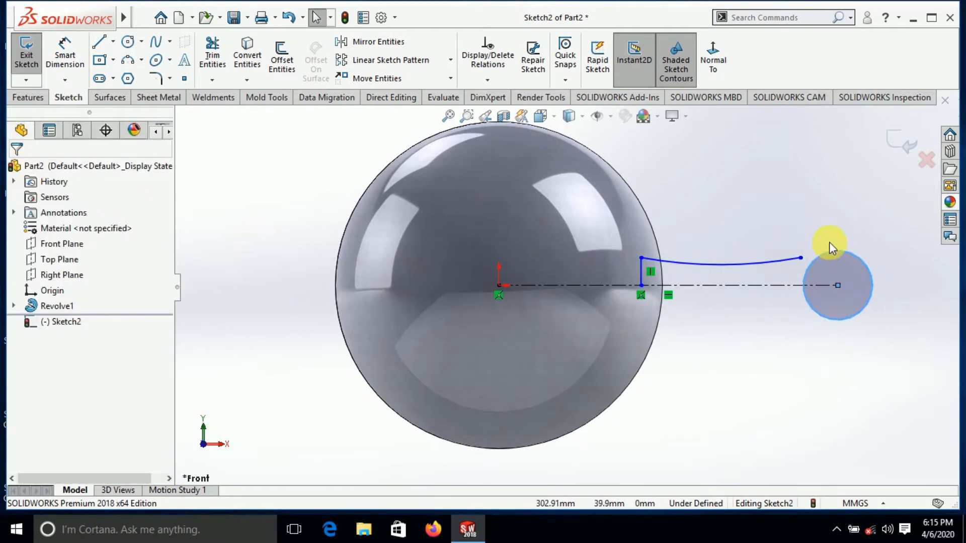
click(800, 257)
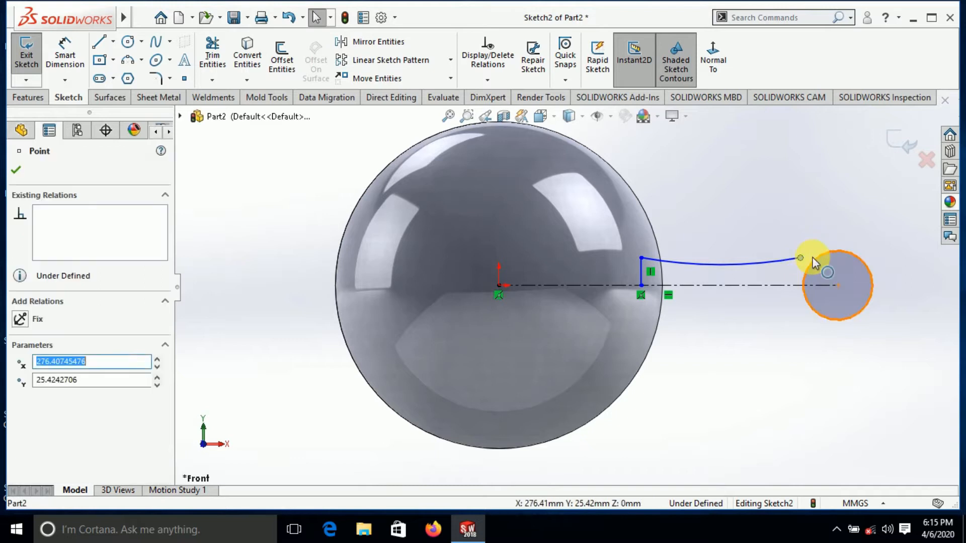
ctrl+click(817, 253)
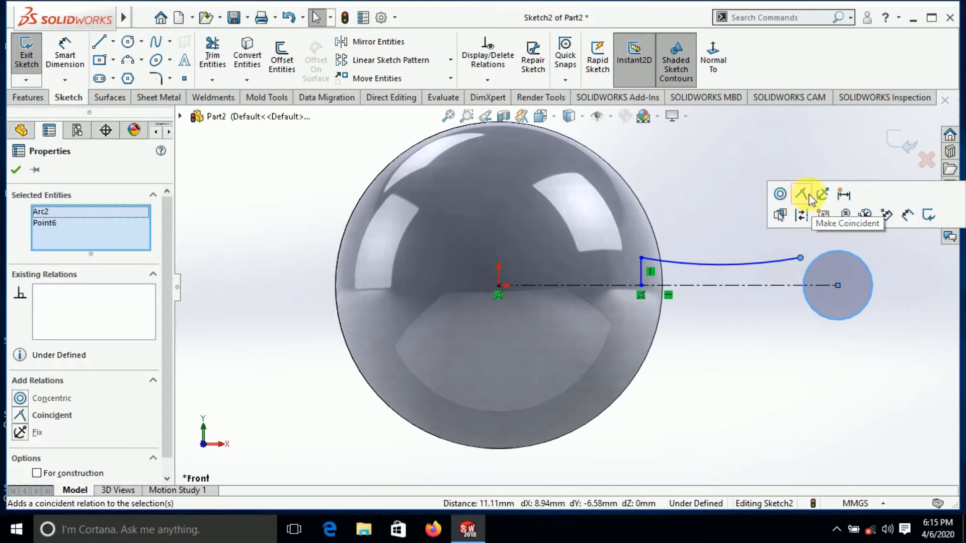
click(765, 373)
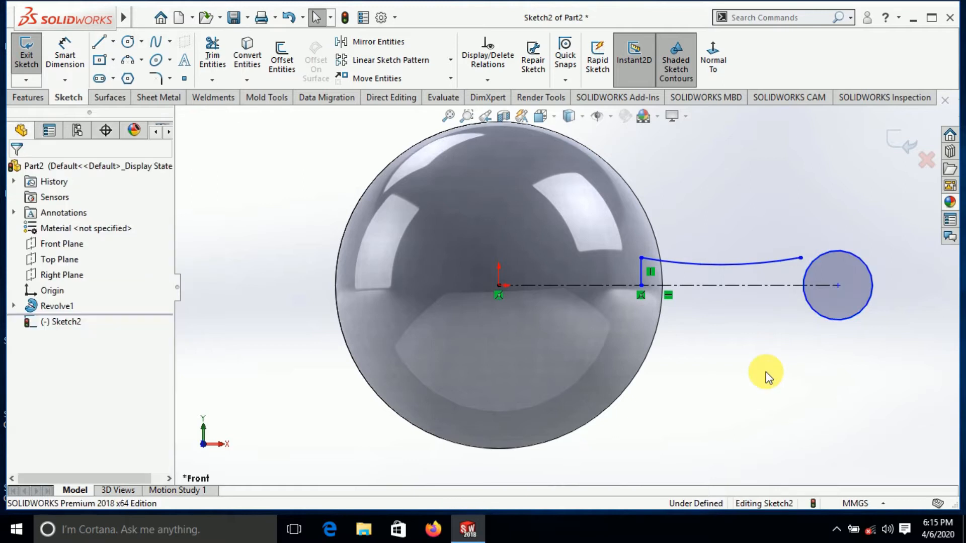
Step: Add a tangent relation between the sagging arc and the end circle
click(795, 260)
ctrl+click(810, 266)
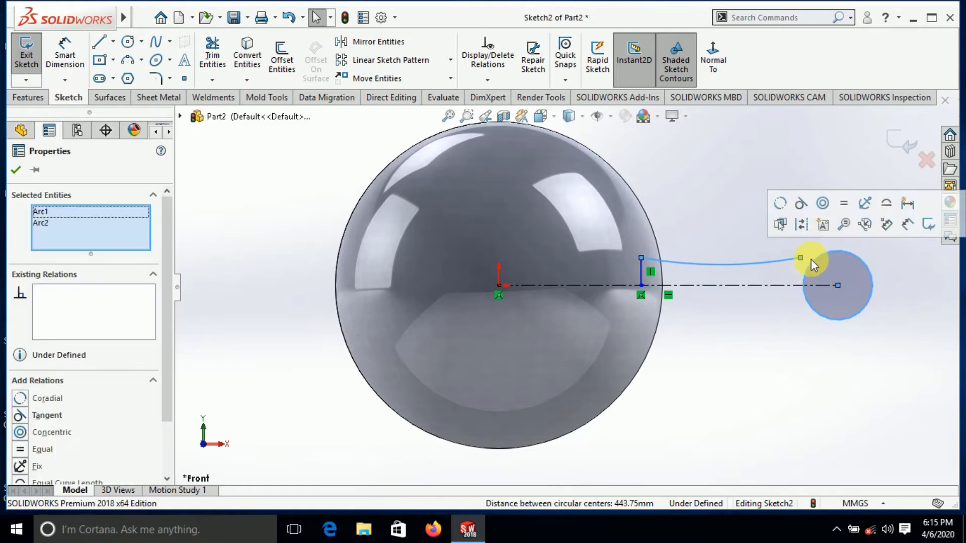
click(802, 206)
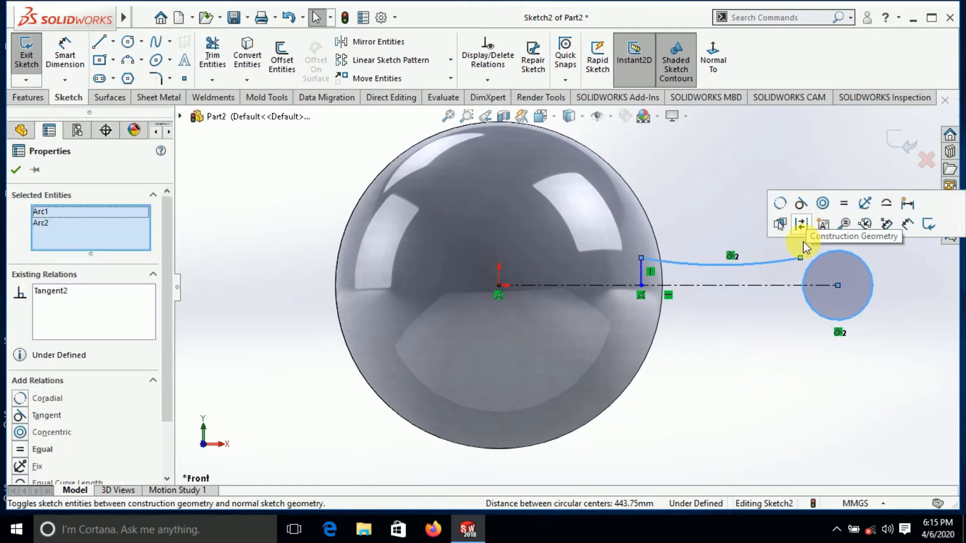
click(765, 394)
Step: Extend the sagging arc to meet the end circle, and extend the centerline to the circle's far edge
click(213, 80)
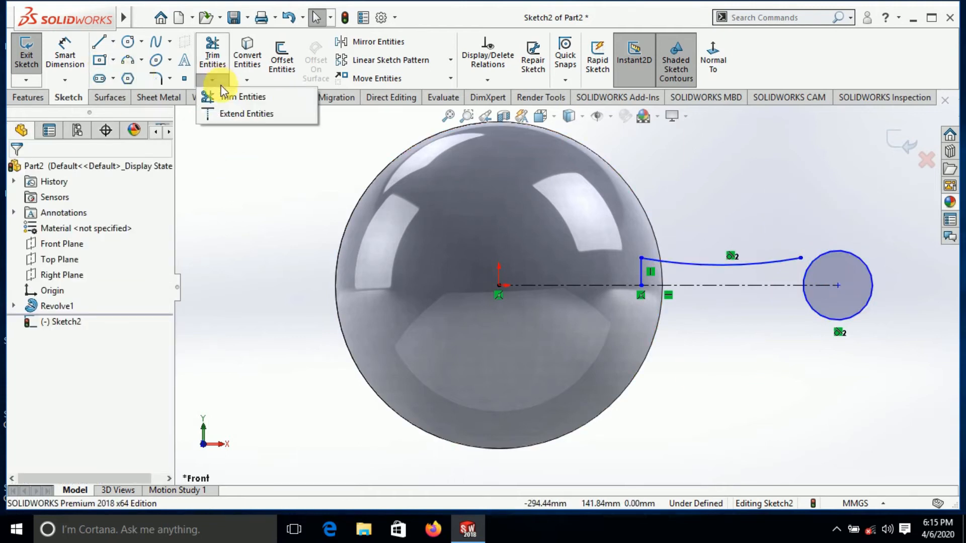
click(223, 95)
click(220, 79)
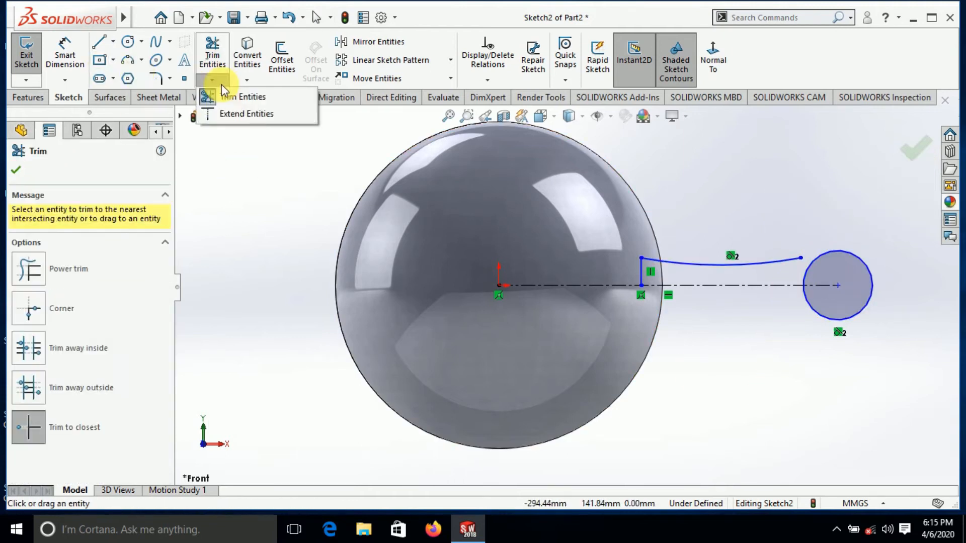
click(229, 114)
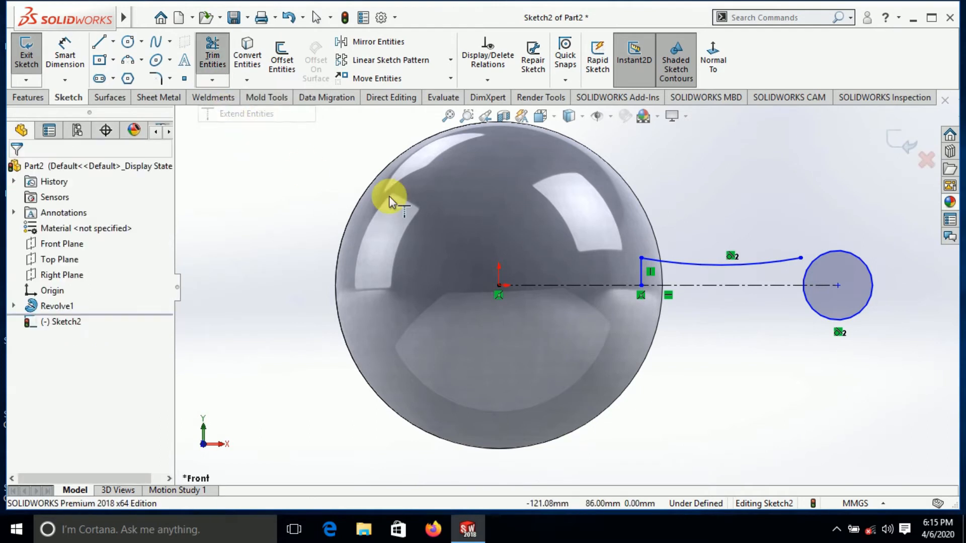
click(774, 261)
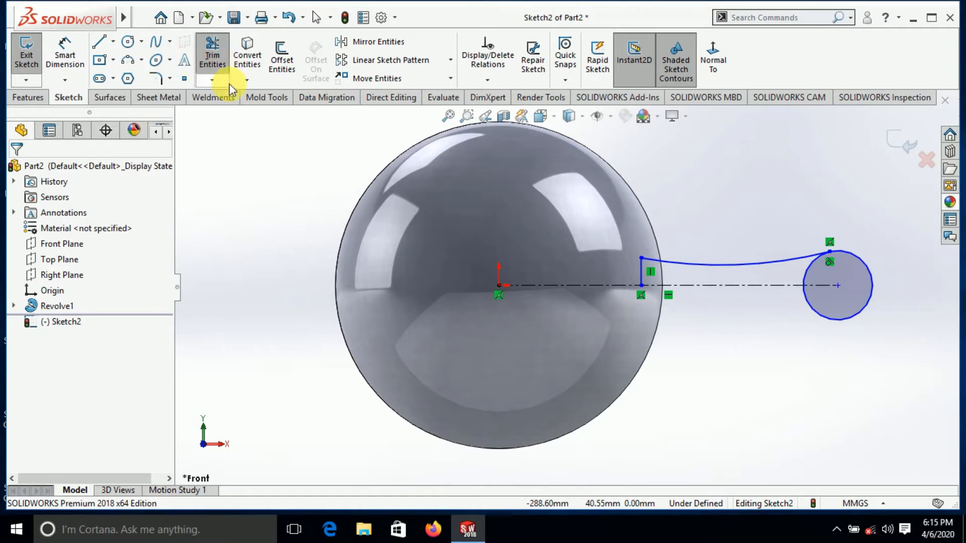
click(819, 286)
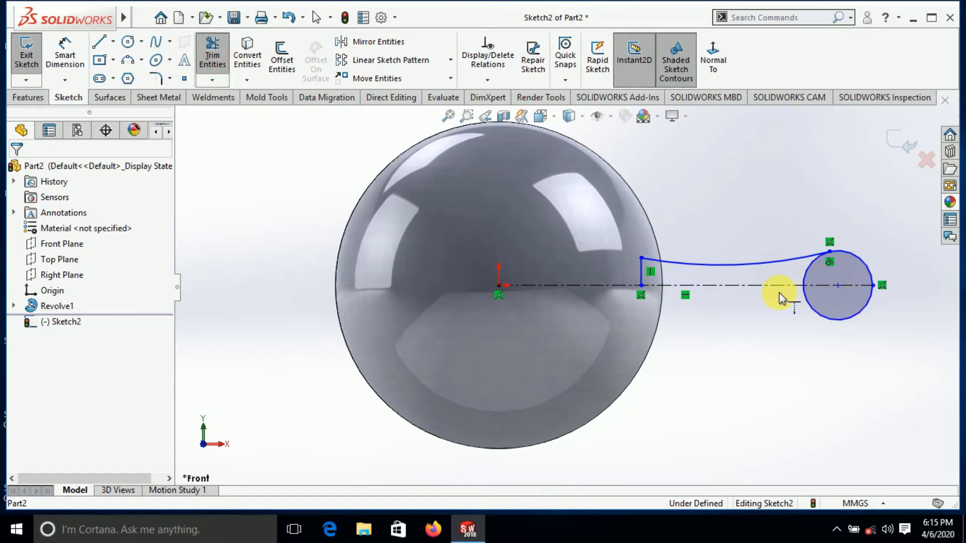
Step: Trim away the circle's lower half and its inner upper segment, keeping only the rounded outer end of the arm
click(211, 52)
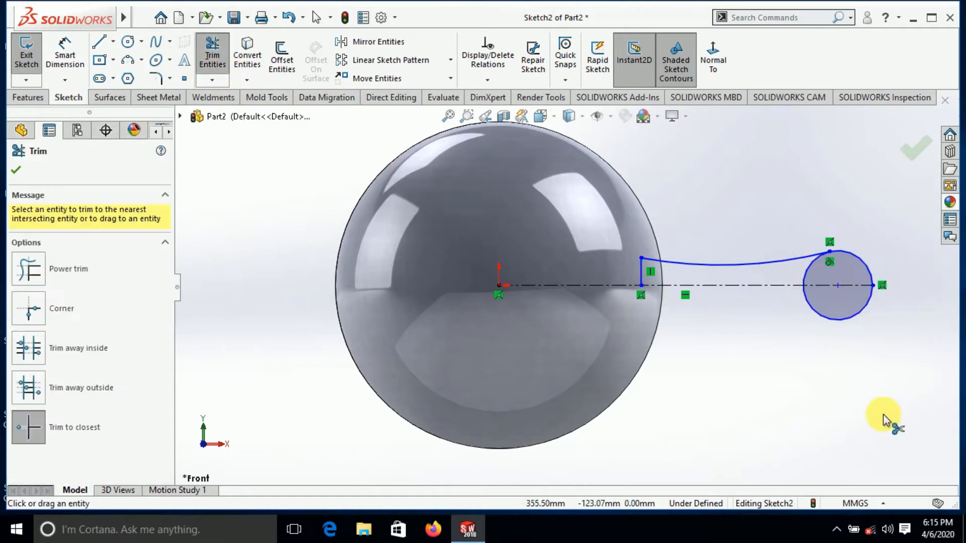
click(825, 317)
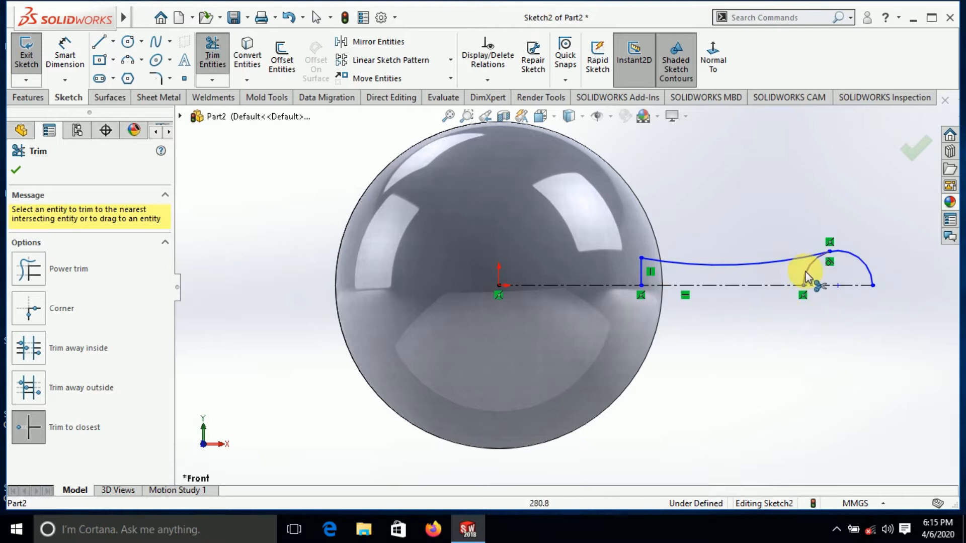
click(17, 171)
Step: Close the arm profile with a horizontal line along the centerline from the vertical line's foot to the rounded end's tip
click(101, 42)
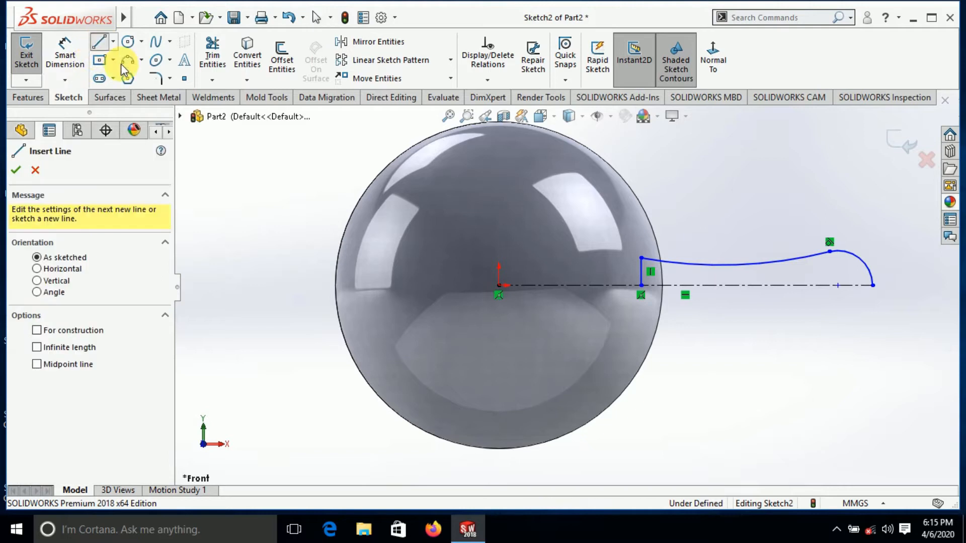
click(641, 286)
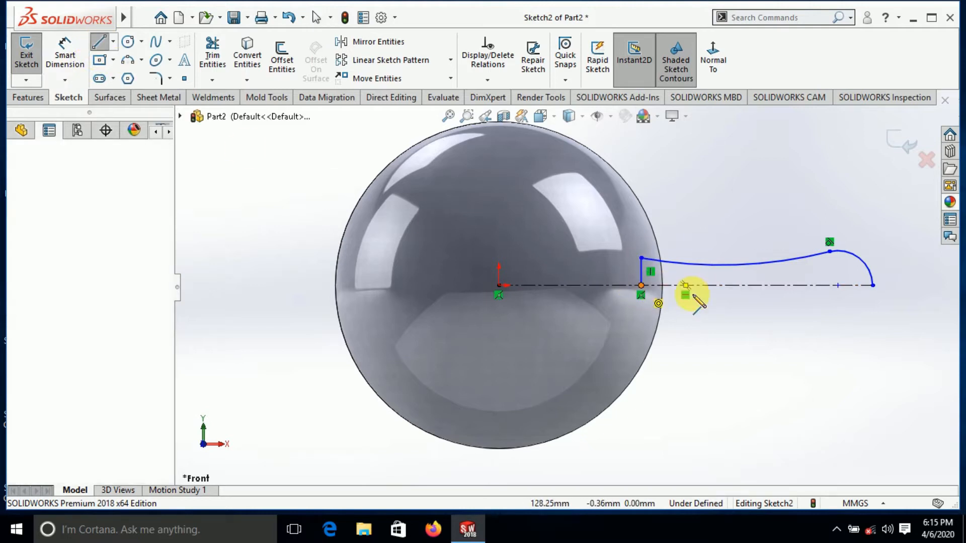
click(873, 285)
right_click(869, 319)
click(863, 326)
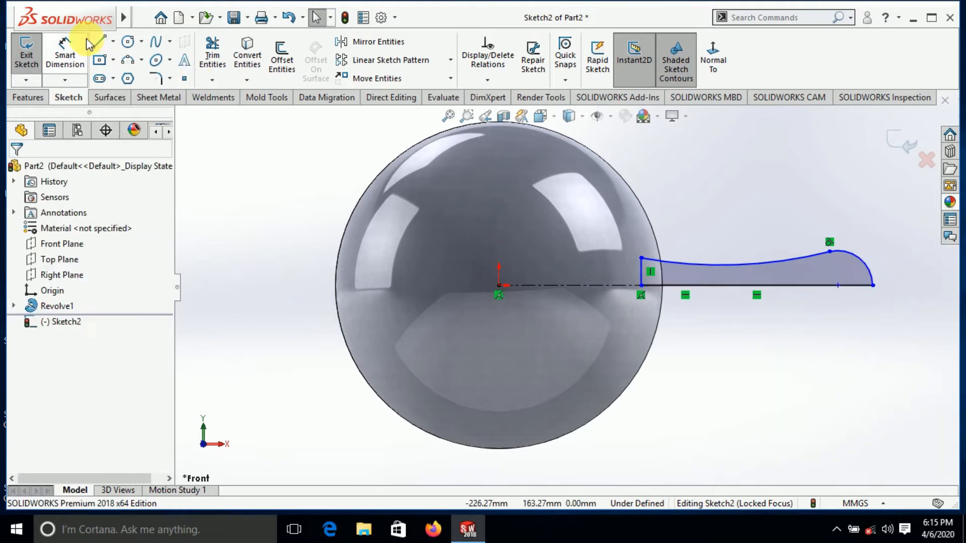
Step: Dimension the horizontal distance from the origin to the profile's vertical line as 60 mm
click(67, 59)
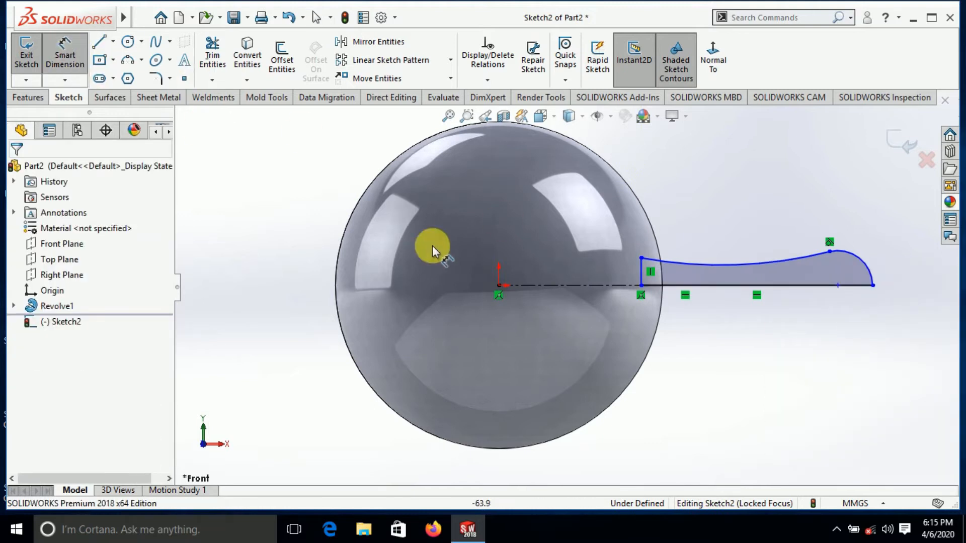
click(499, 286)
click(642, 286)
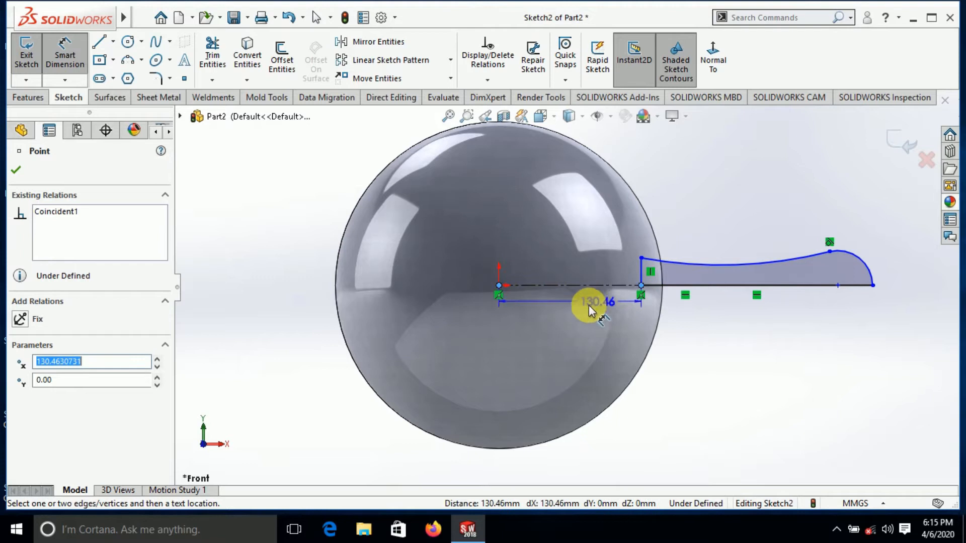
click(575, 314)
text(60)
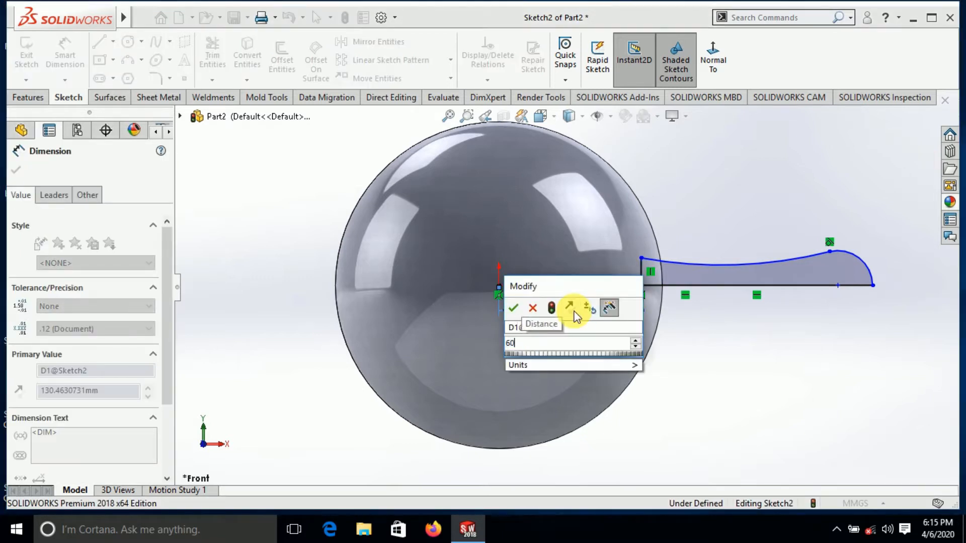
key(Return)
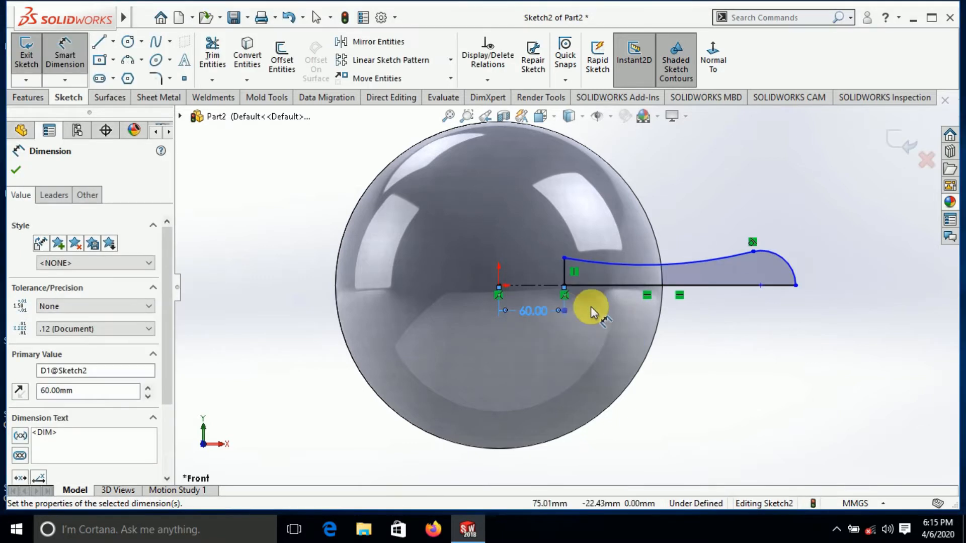
Step: Set the distance from the origin to the profile's vertical line to 120 mm
double_click(532, 316)
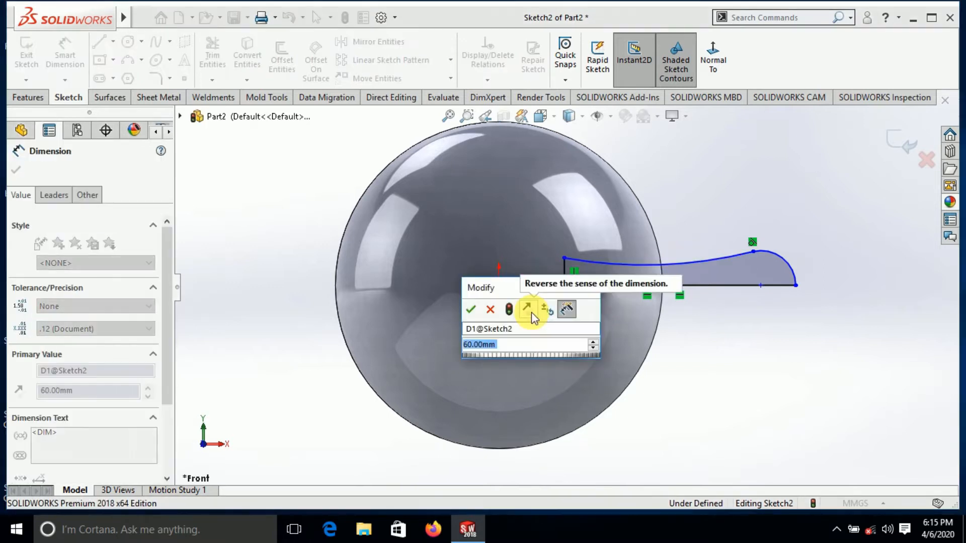
text(120)
key(Return)
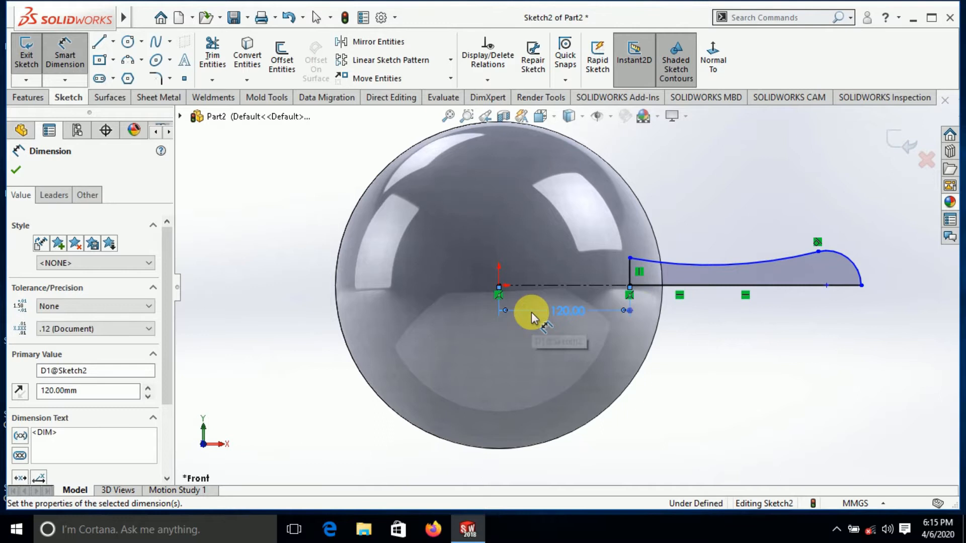
Step: Dimension the radius of the long sagging arc as 200 mm
click(703, 265)
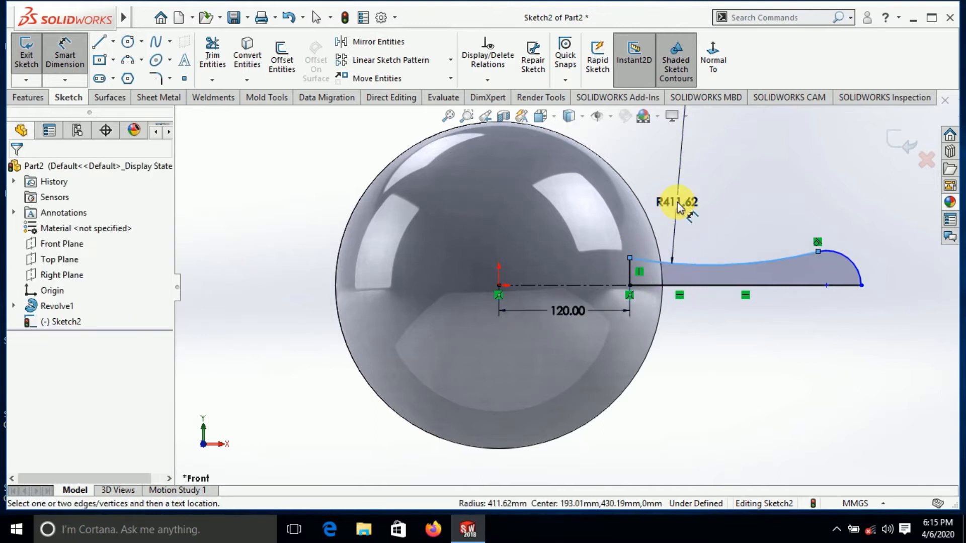
click(676, 201)
text(200)
key(Return)
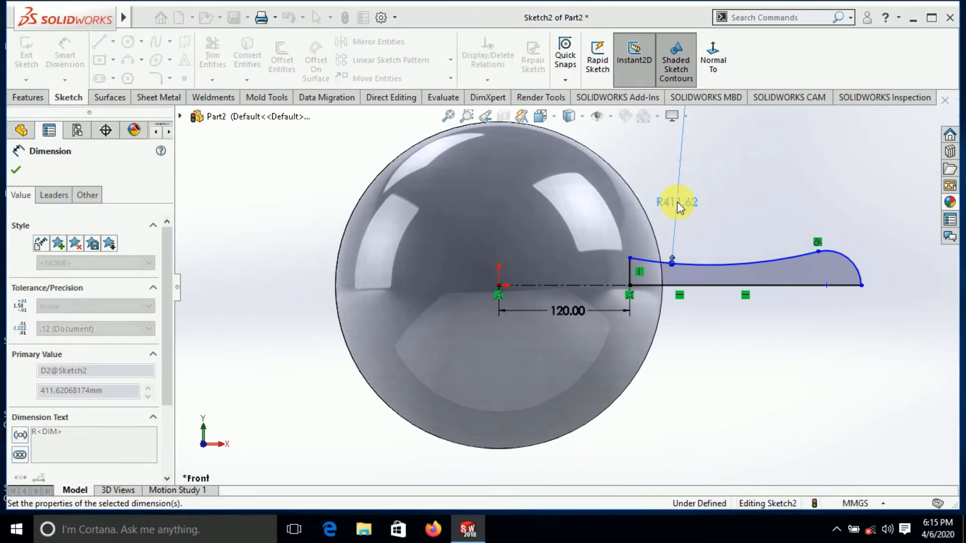
Step: Dimension the horizontal distance from the vertical line's foot to the rounded end's centre point as 120 mm
click(631, 286)
click(729, 289)
click(697, 346)
text(12)
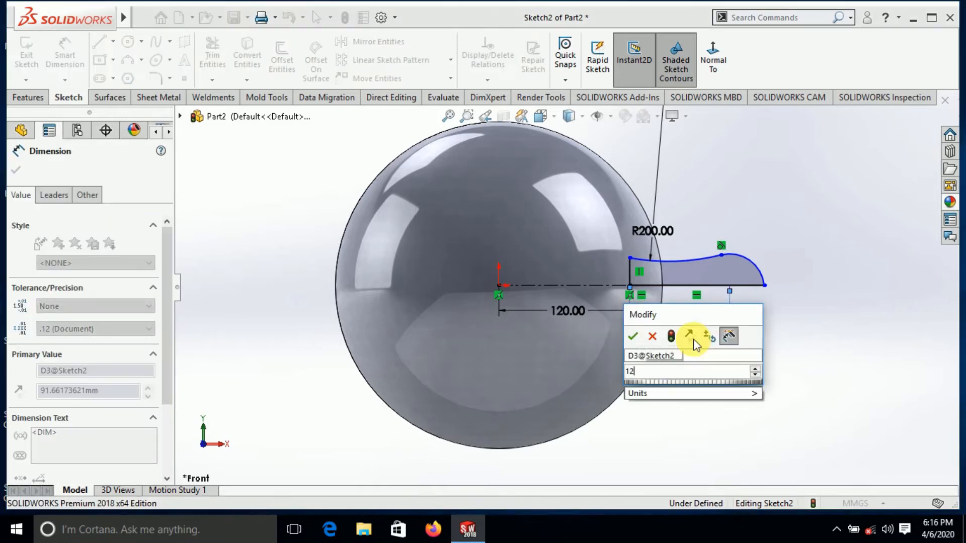
key(Return)
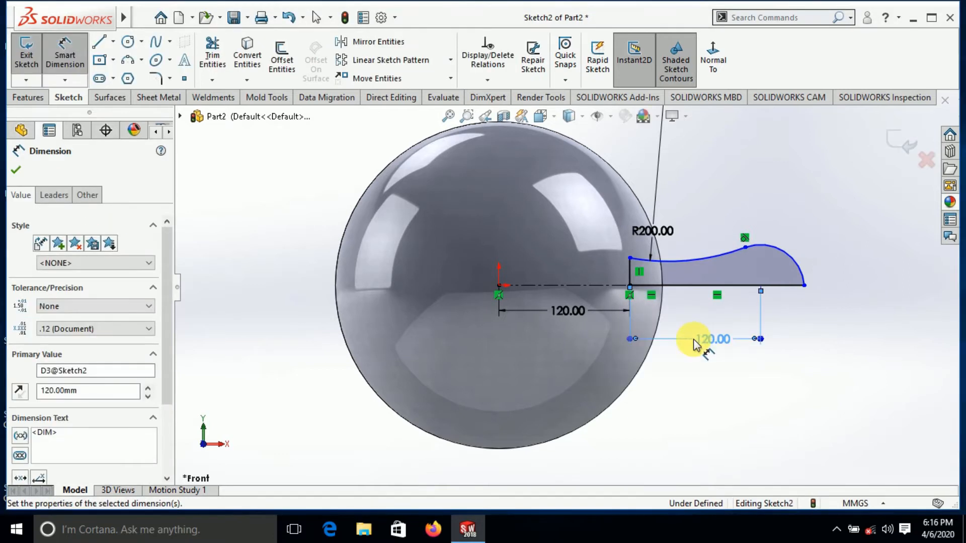
Step: Dimension the radius of the arm's rounded end arc as 30 mm and finish dimensioning
click(793, 256)
click(826, 211)
text(10)
key(Return)
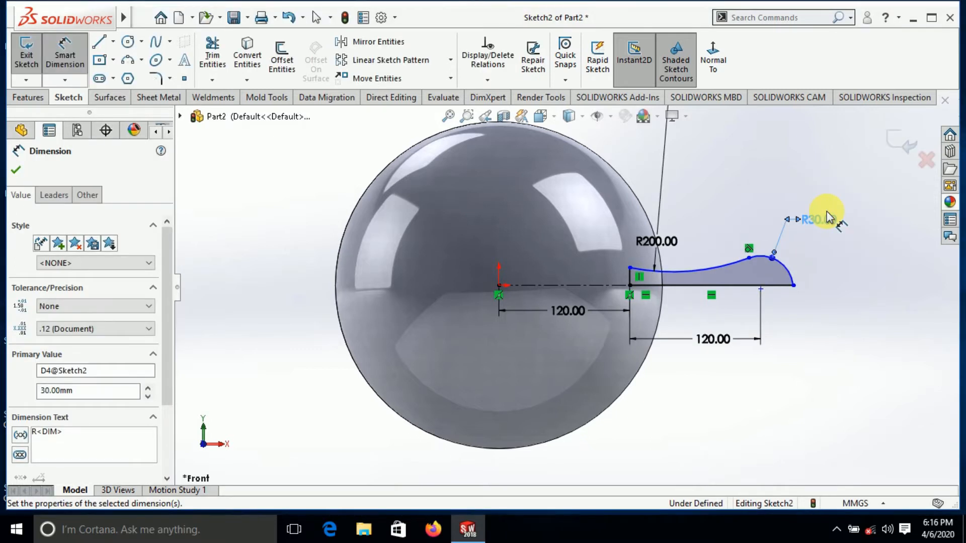
click(16, 170)
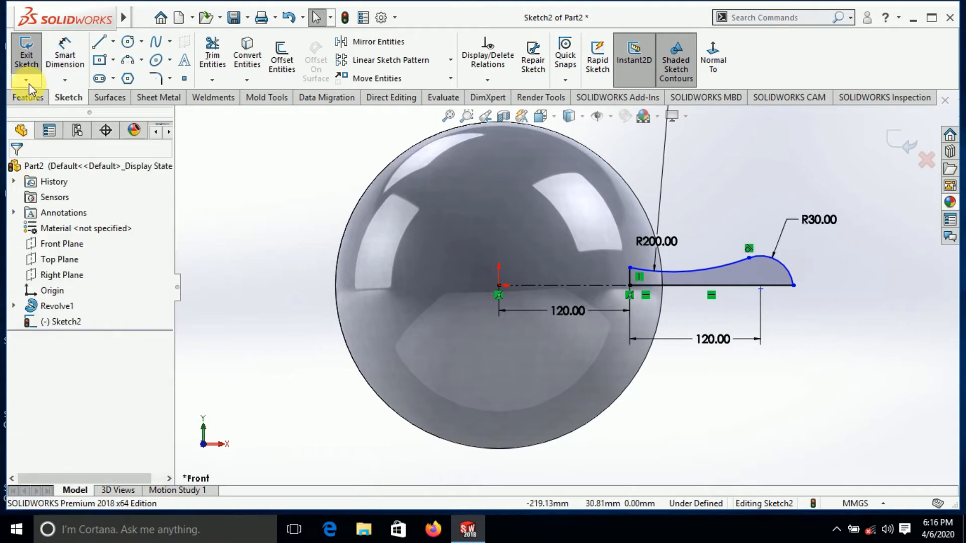
Step: Revolve the closed arm profile 360° around the centerline, merged with the sphere
click(29, 97)
click(77, 53)
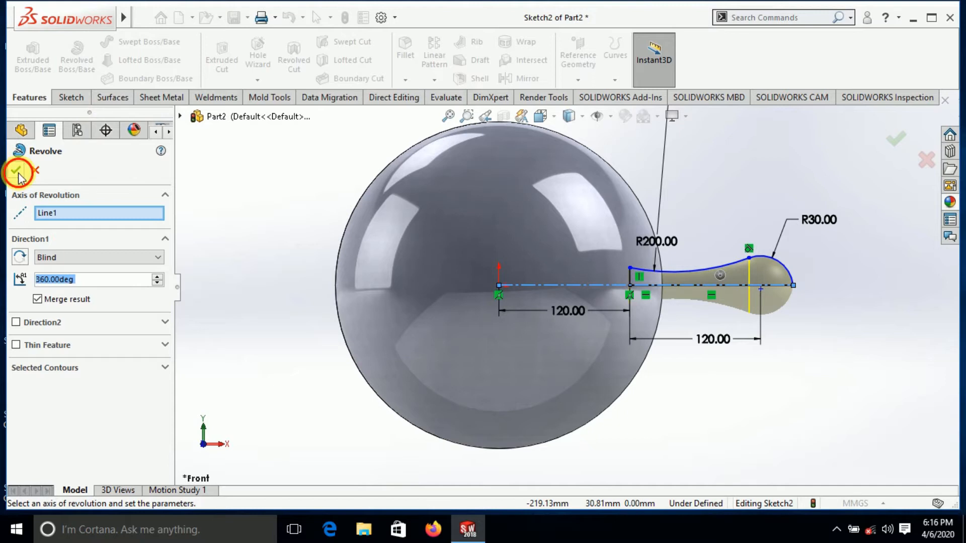
click(16, 171)
middle_drag(648, 280, 630, 390)
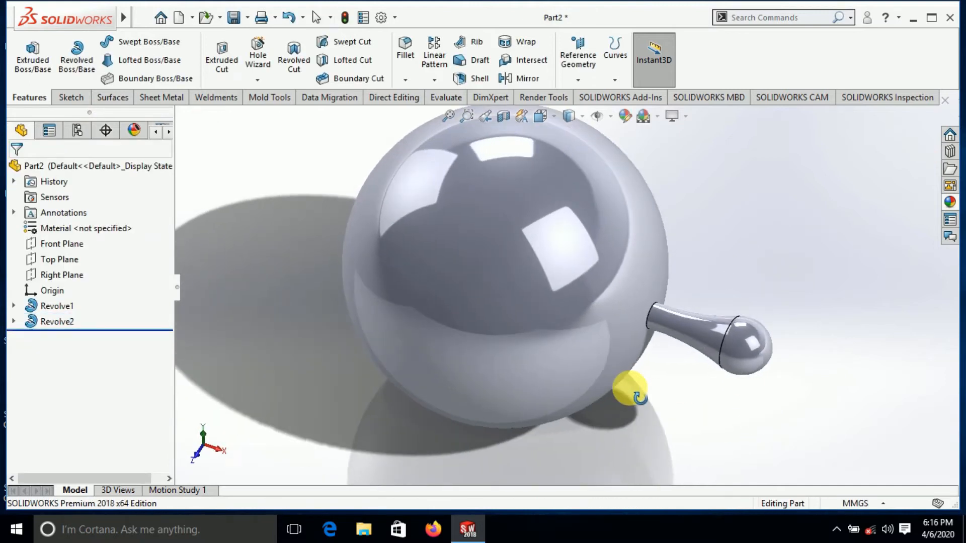
Step: Create a reference axis at the intersection of the Right Plane and the Top Plane
click(51, 253)
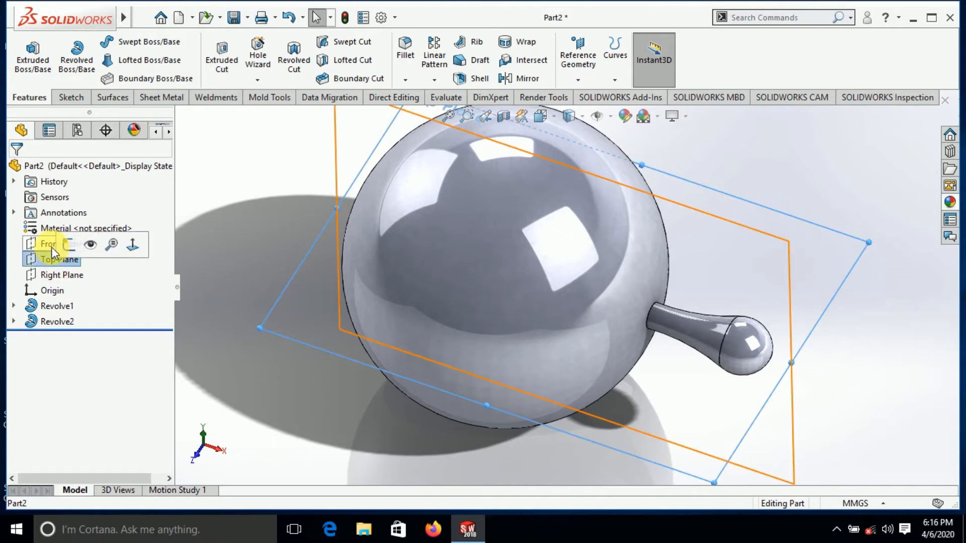
click(63, 277)
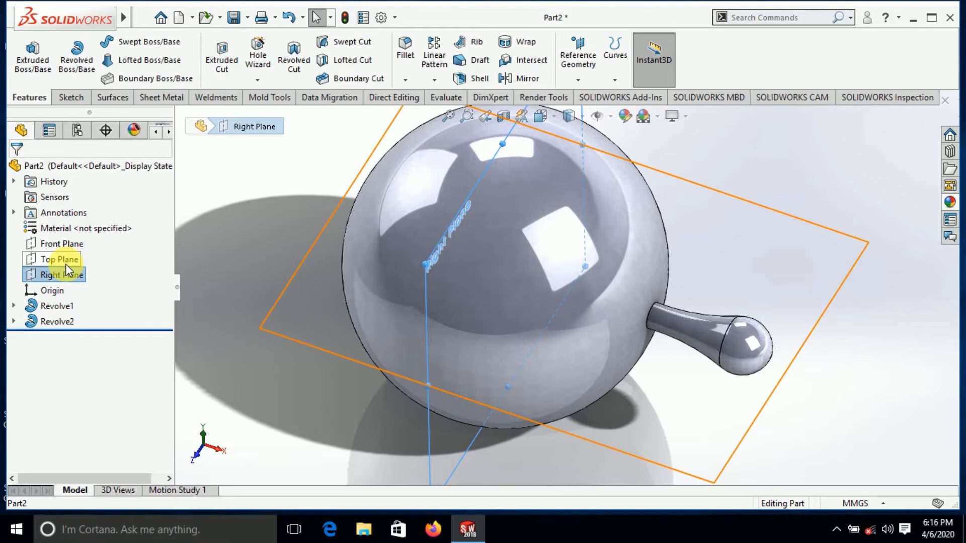
ctrl+click(66, 264)
click(578, 79)
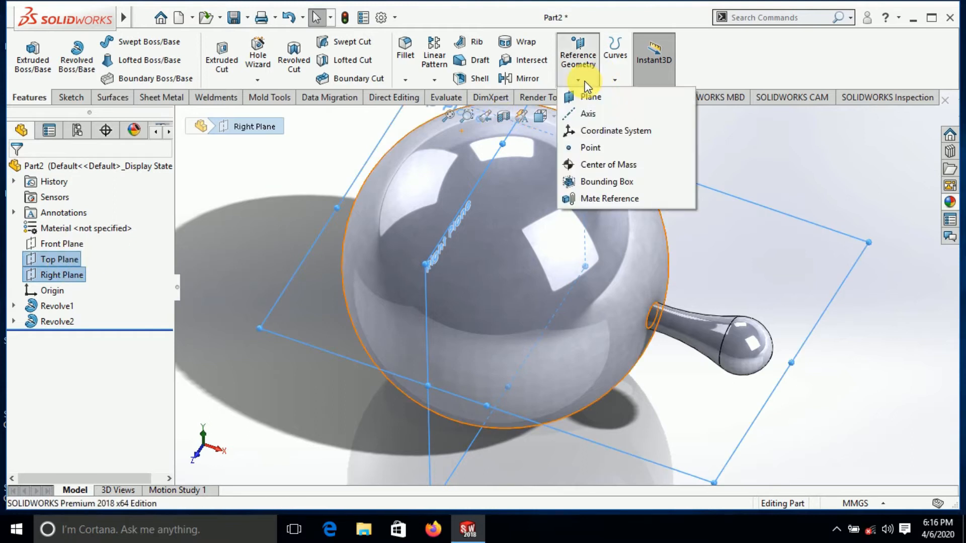
click(588, 113)
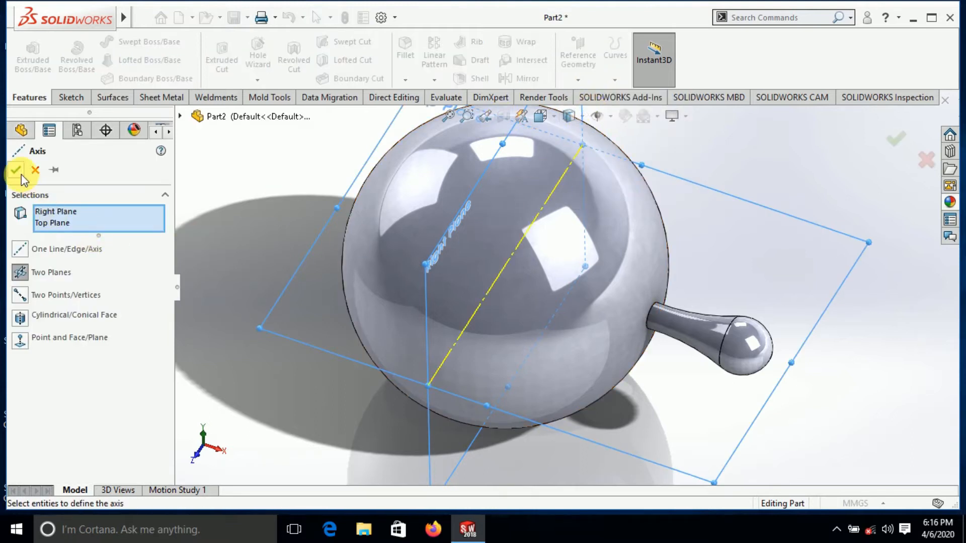
click(16, 171)
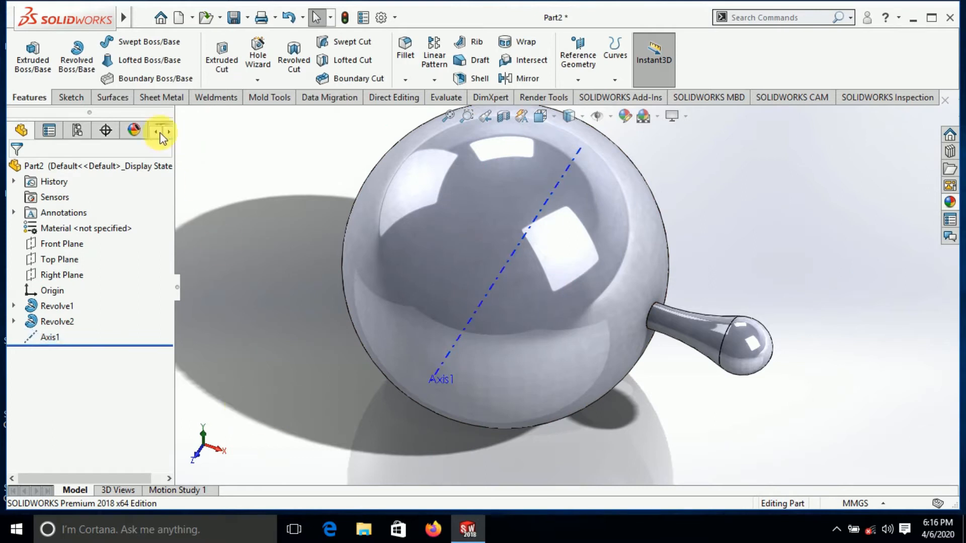
Step: Create a circular pattern of the revolved arm around the reference axis with 8 equally spaced instances over 360°
click(436, 83)
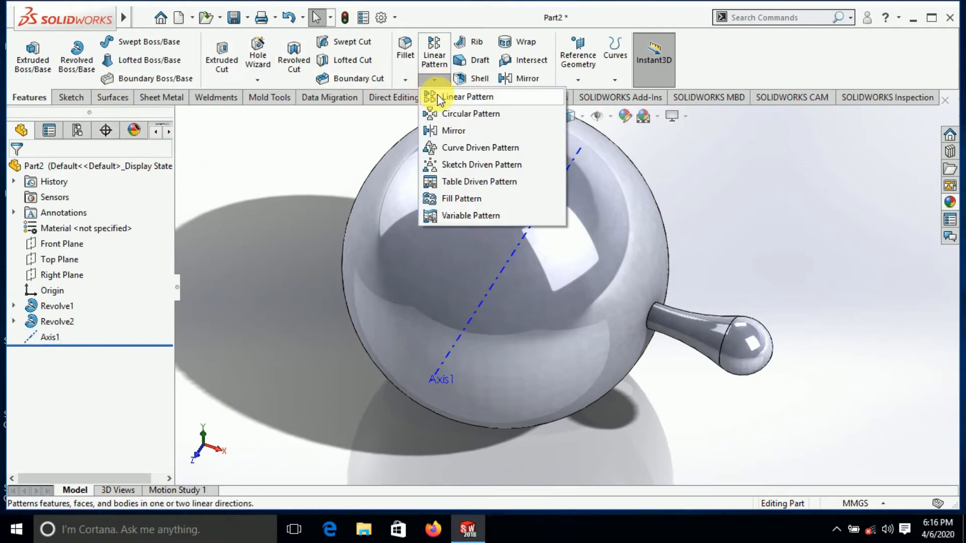
click(439, 113)
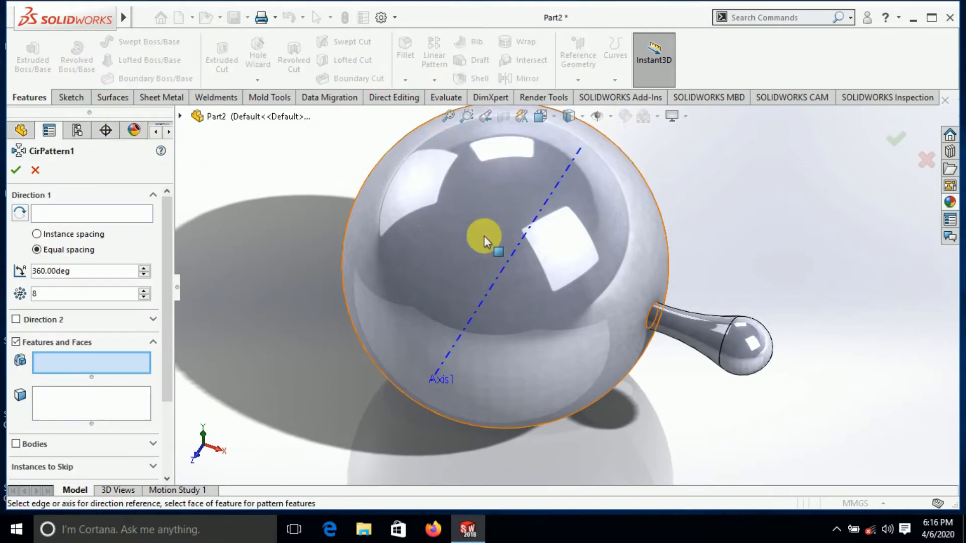
click(83, 216)
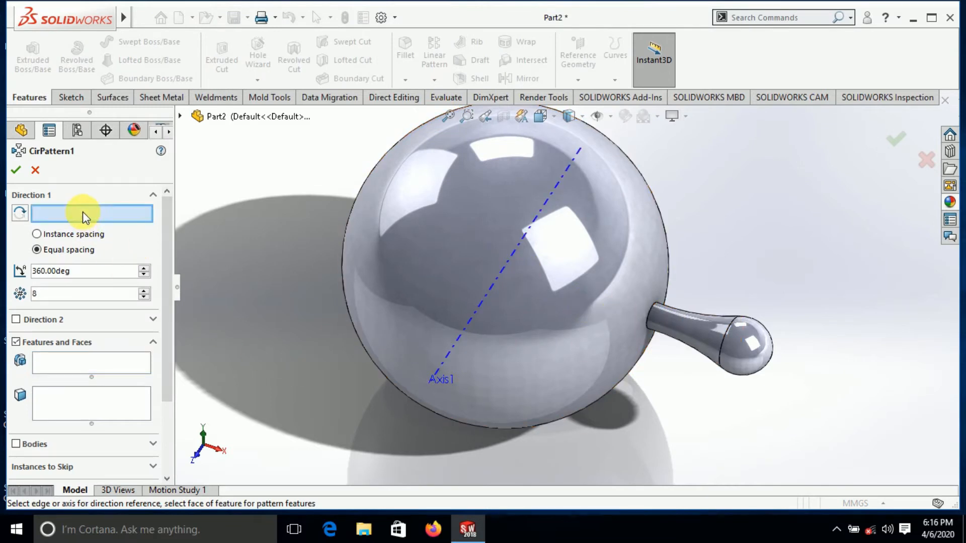
click(431, 375)
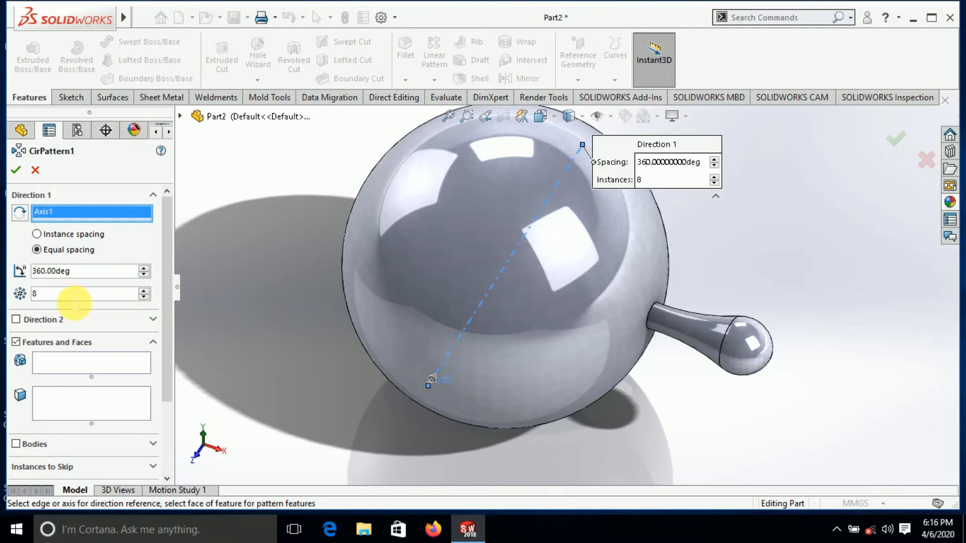
key(BackSpace)
text(8)
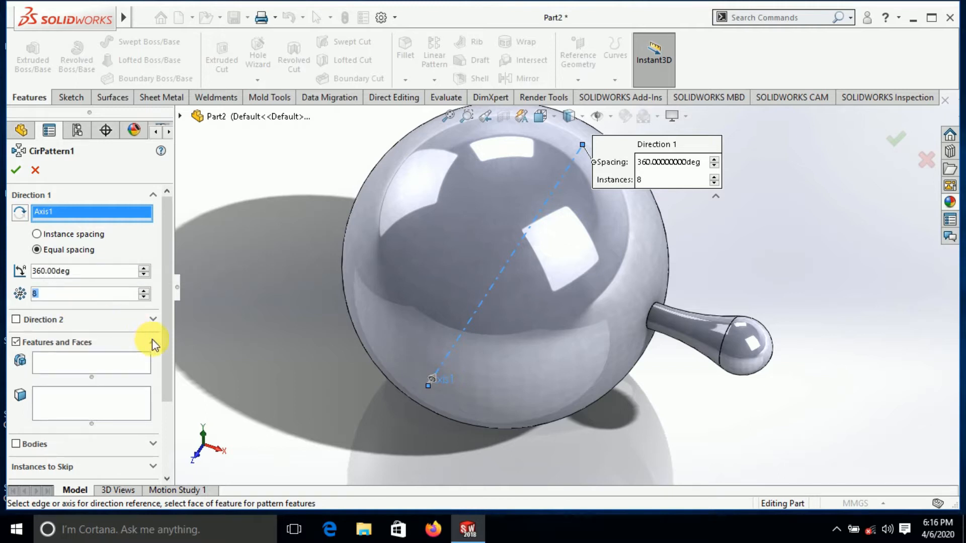
drag(167, 346, 168, 430)
click(60, 265)
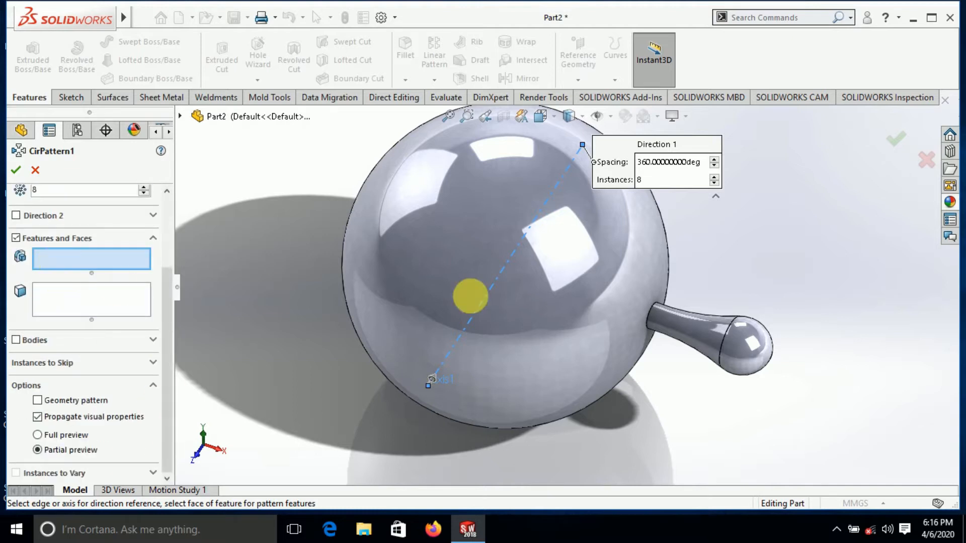
click(707, 327)
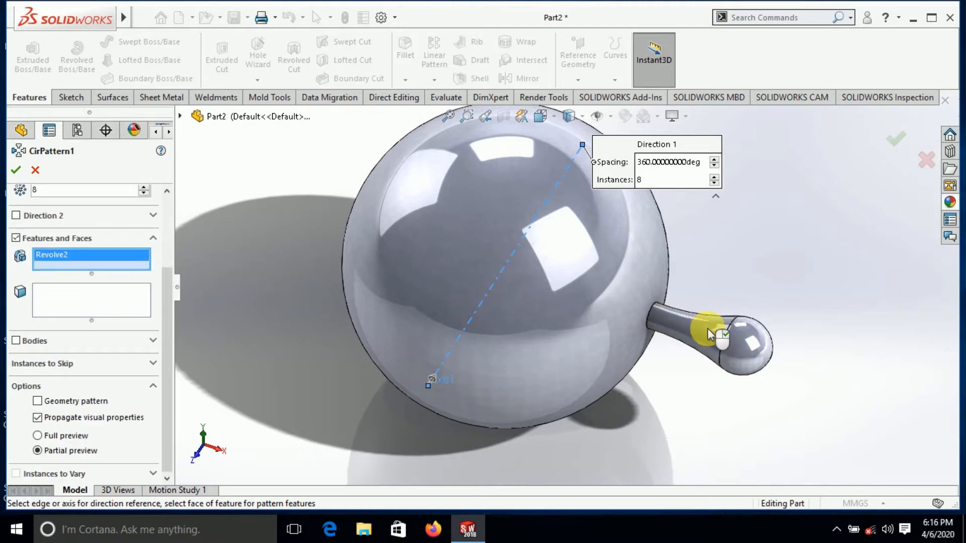
click(16, 170)
Step: Hide the central reference axis in the model
click(236, 294)
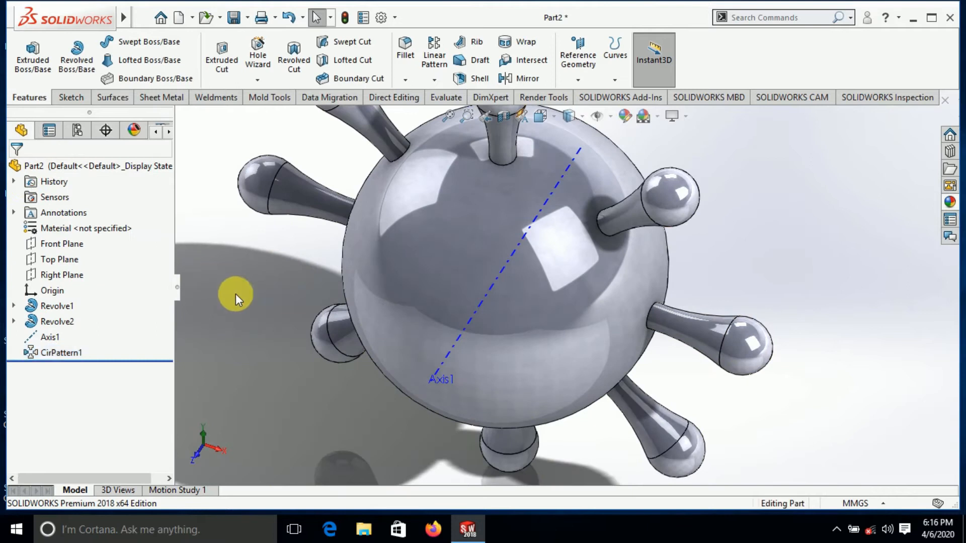
right_click(455, 342)
click(468, 307)
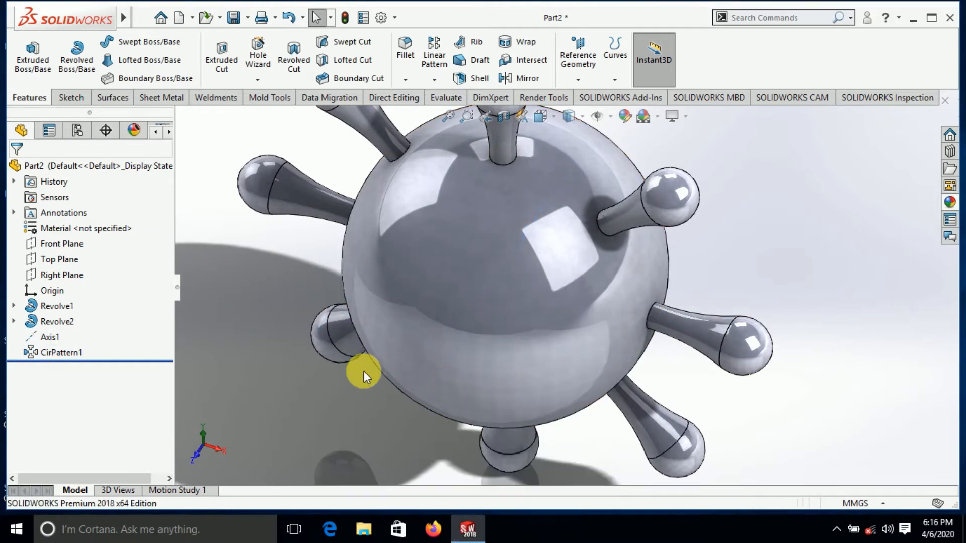
Step: Start a new sketch on the Top Plane and orient the view normal to it
middle_drag(498, 227, 498, 260)
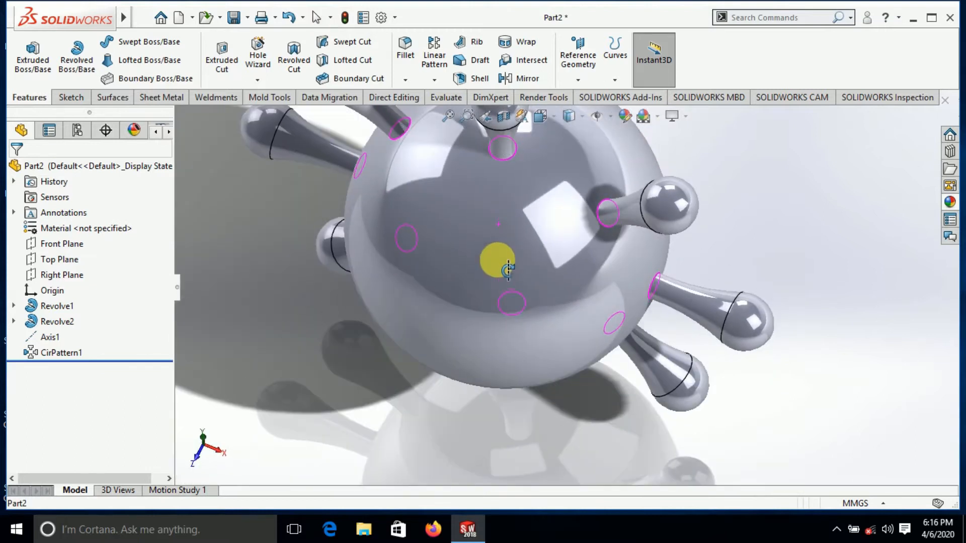
scroll(499, 260, up, 3)
click(61, 265)
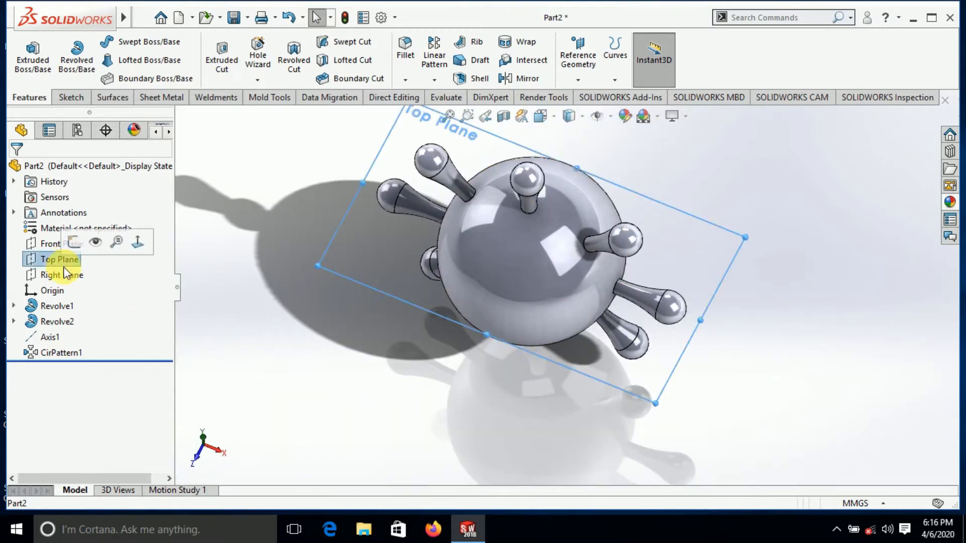
middle_drag(356, 334, 601, 157)
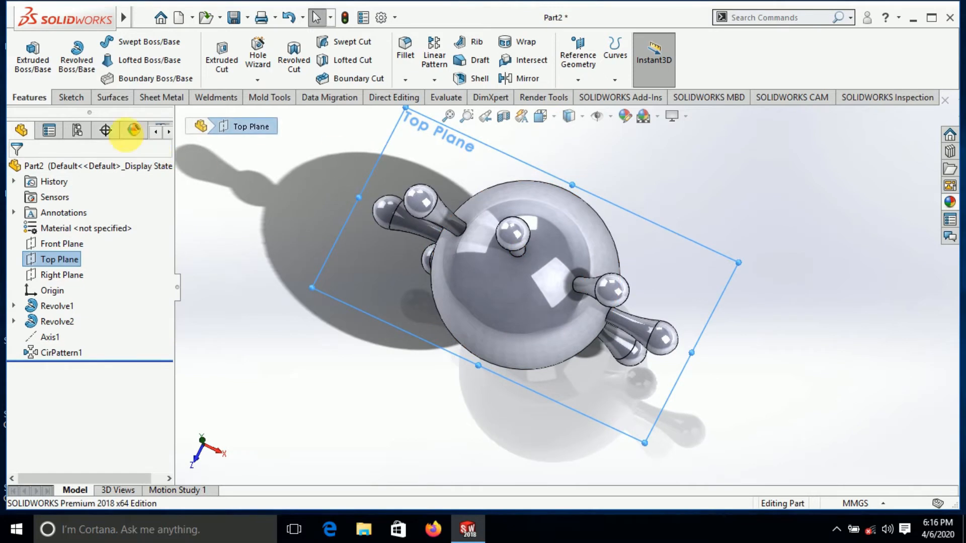
click(73, 98)
click(26, 56)
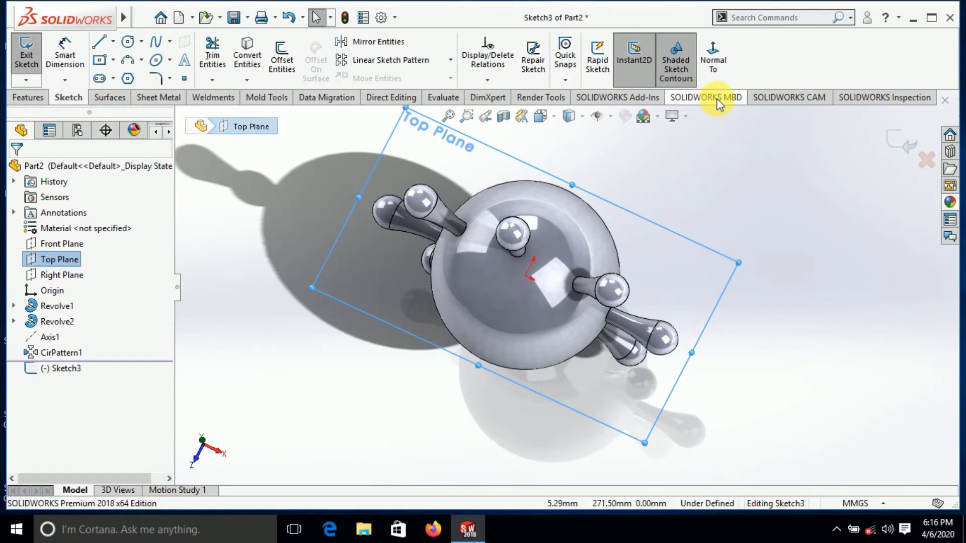
click(709, 60)
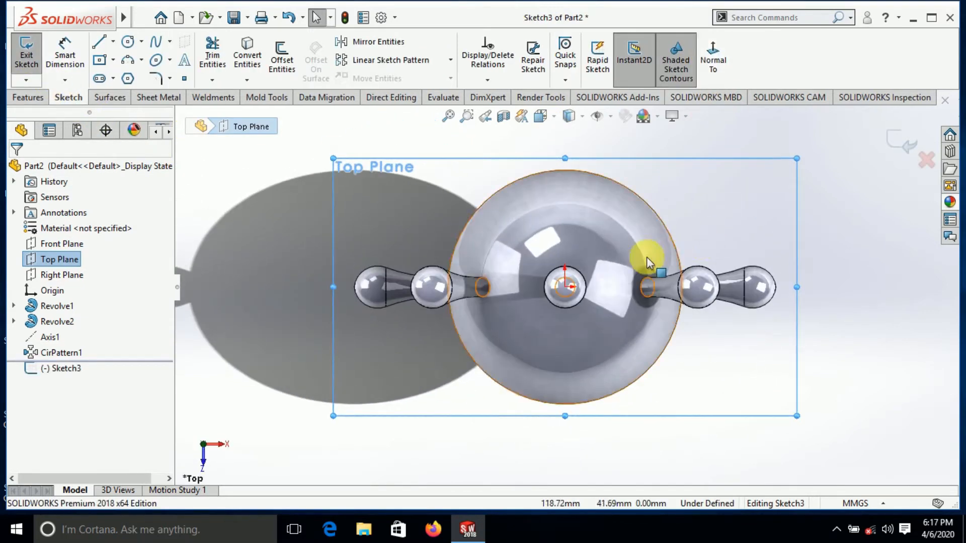
Step: Sketch a vertical centerline about 247 mm long from the origin upward past the sphere's outline
mouse_move(61, 22)
click(114, 42)
click(120, 75)
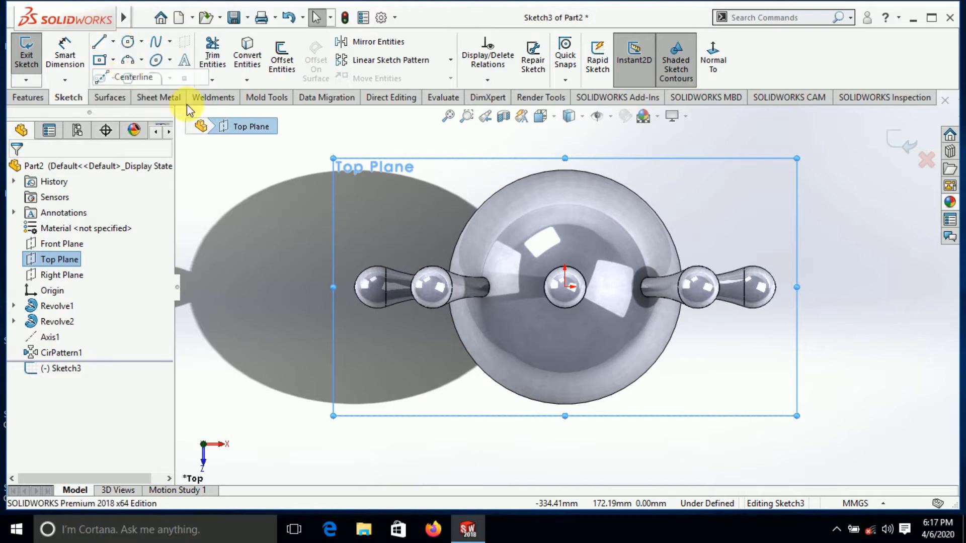
click(565, 287)
scroll(559, 157, up, 3)
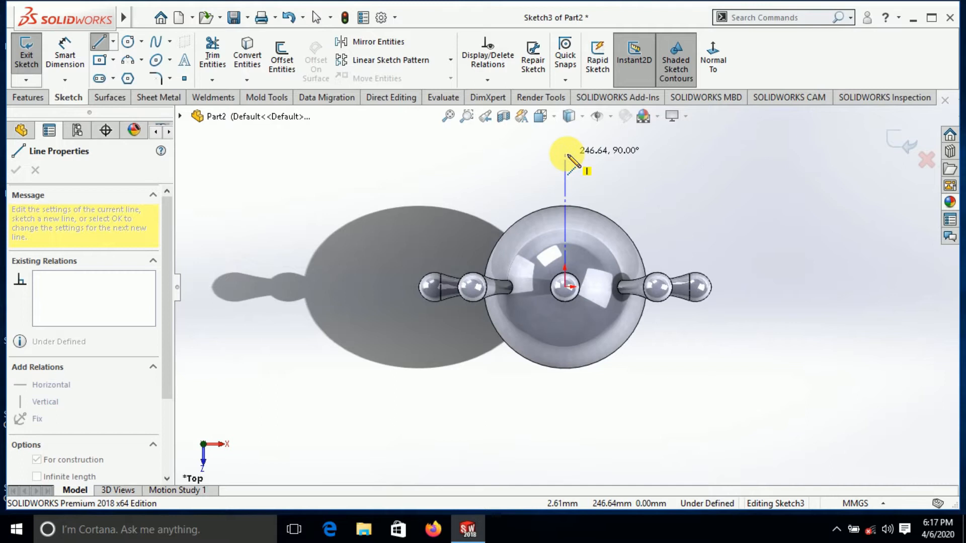
click(565, 154)
right_click(633, 175)
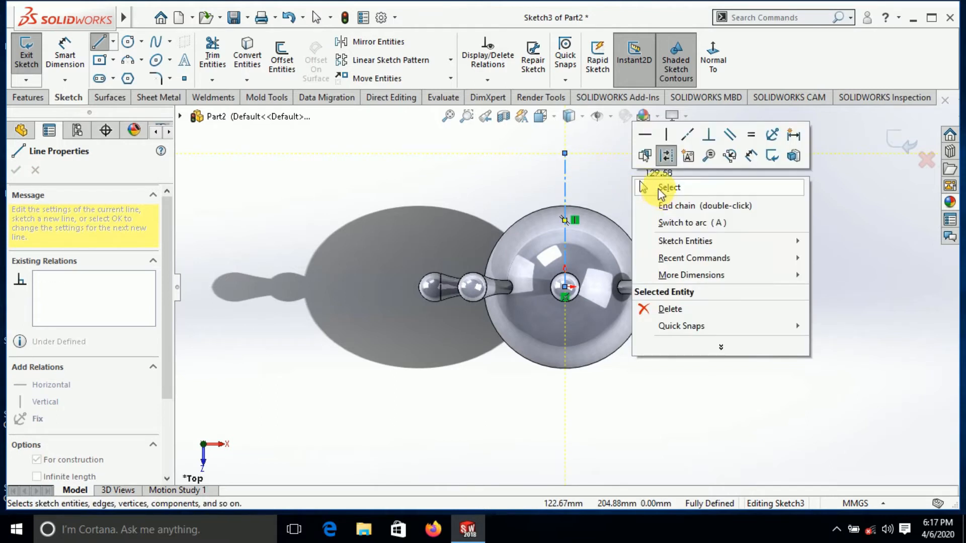
click(659, 188)
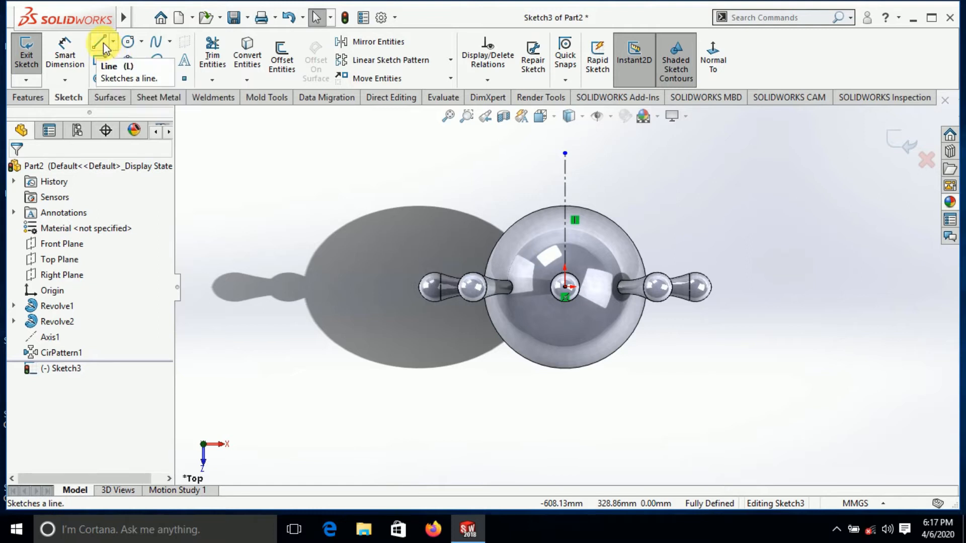
Step: Sketch a shallow three-point arc beside the centerline, from near its upper end down to just inside the sphere's outline
click(129, 64)
scroll(527, 171, down, 2)
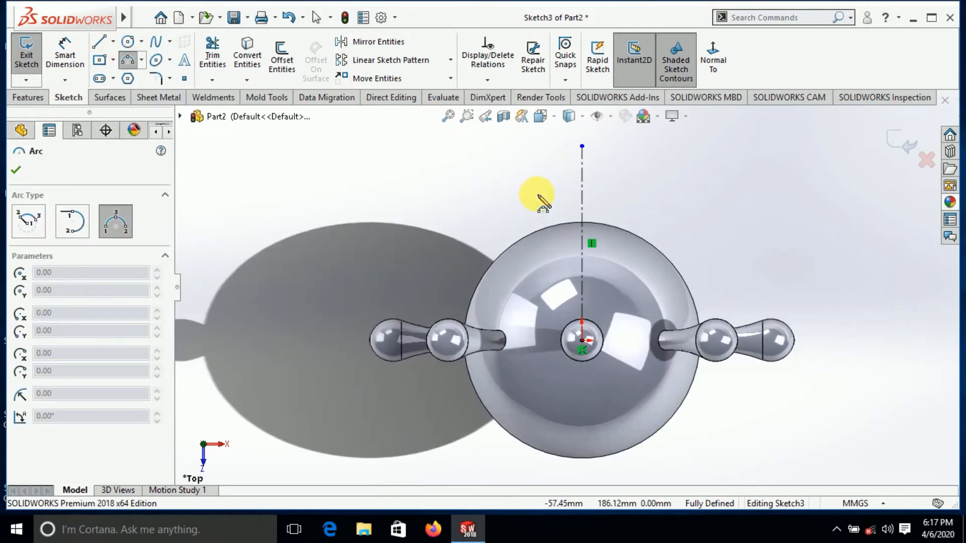
click(565, 161)
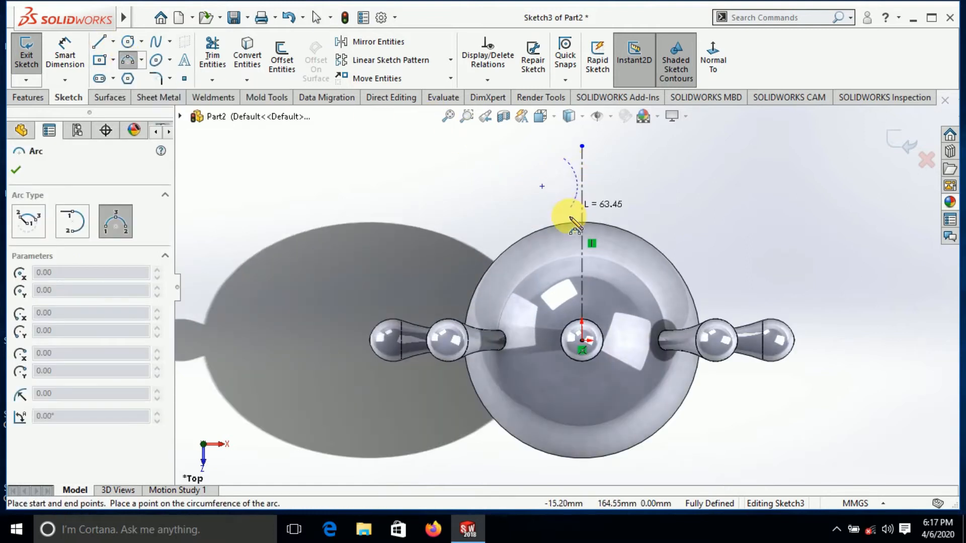
click(557, 244)
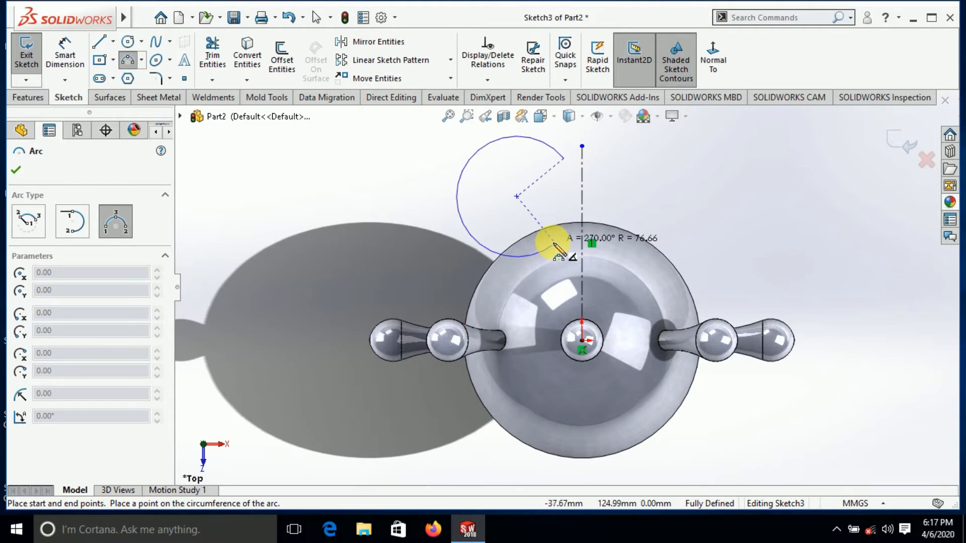
click(566, 217)
click(16, 170)
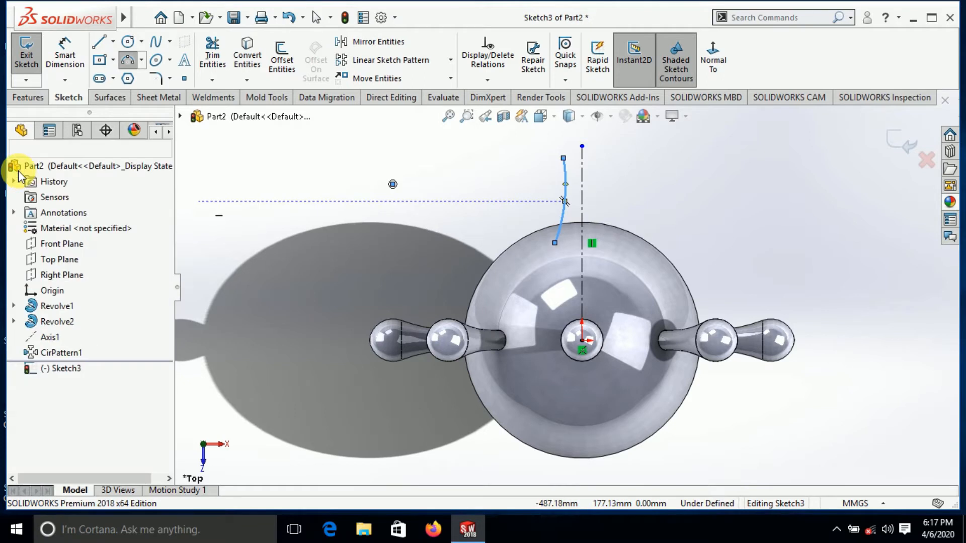
Step: Sketch a circle centred on the centerline's upper endpoint, reaching close to the arc's upper end
click(129, 44)
scroll(621, 166, down, 4)
drag(531, 162, 499, 190)
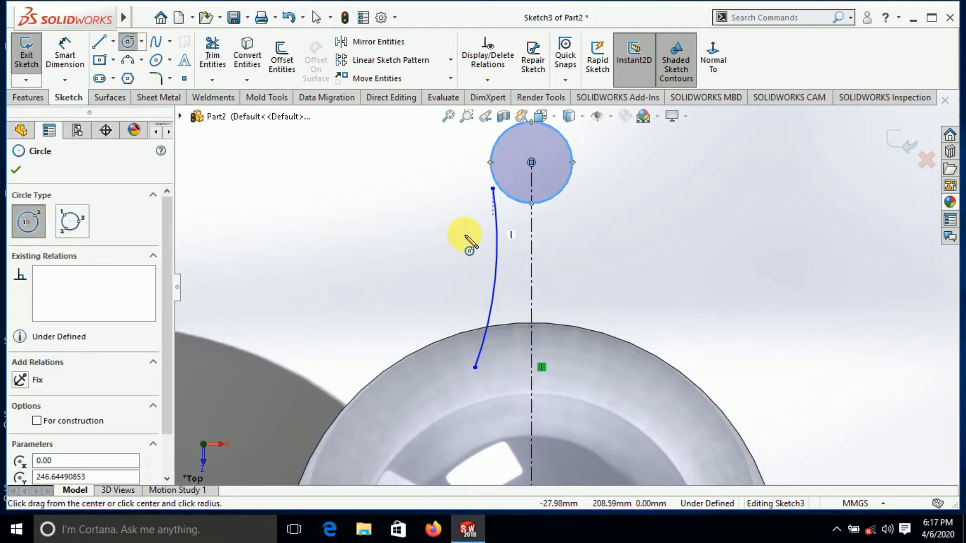
click(17, 172)
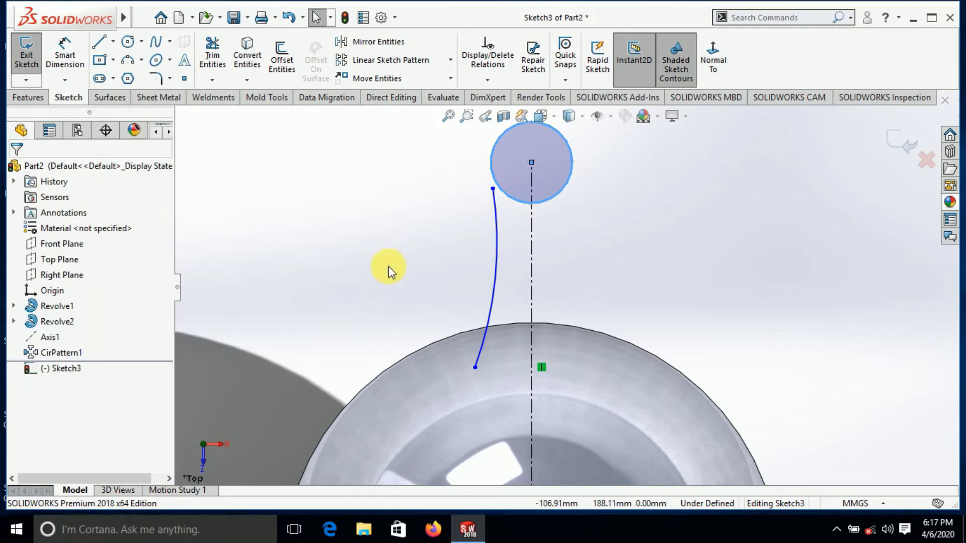
Step: Add a tangent relation between the circle and the side arc
click(404, 225)
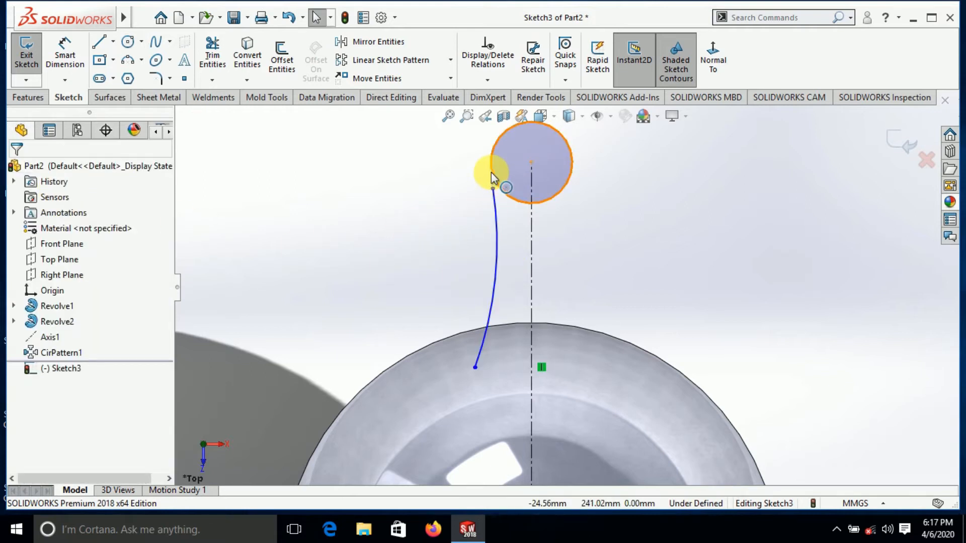
click(491, 174)
click(494, 195)
ctrl+click(493, 196)
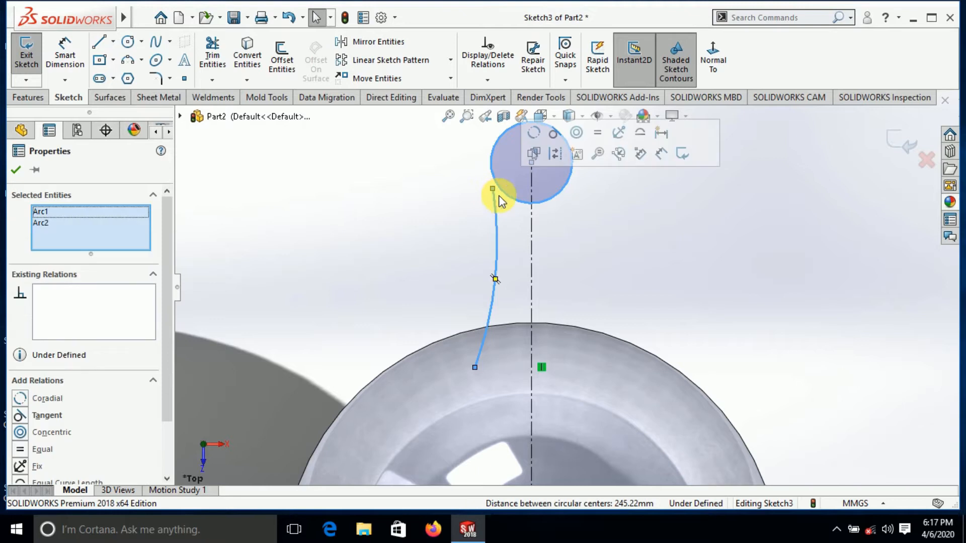
click(554, 133)
click(467, 232)
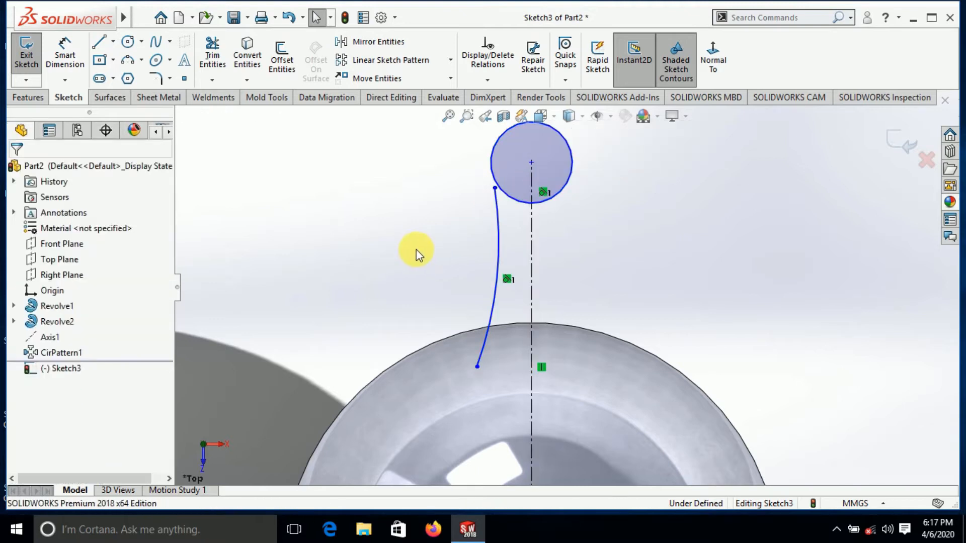
Step: Extend the side arc's upper end until it meets the circle
click(211, 81)
click(224, 95)
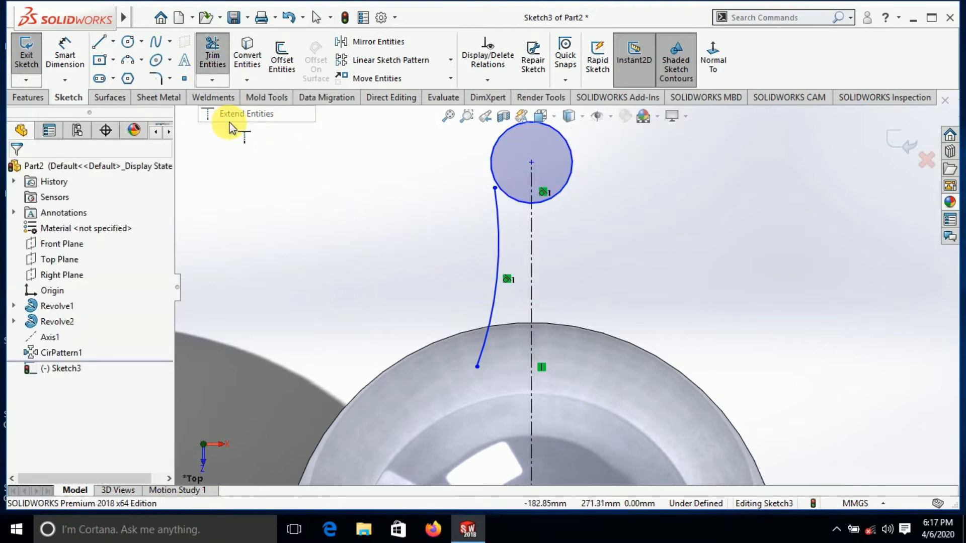
click(494, 213)
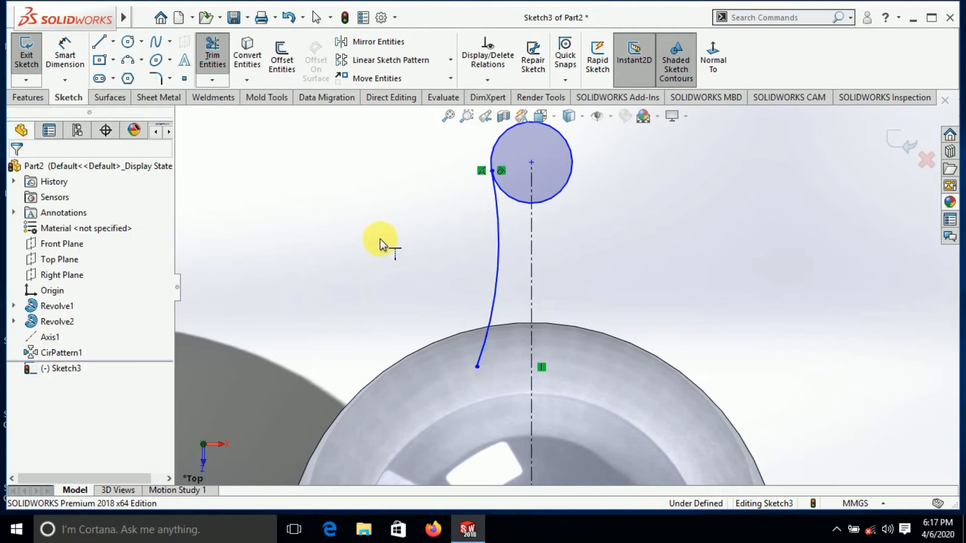
Step: Draw a horizontal line from the arc's lower end to the centerline, continued by a vertical line up to the circle's topmost point
click(102, 46)
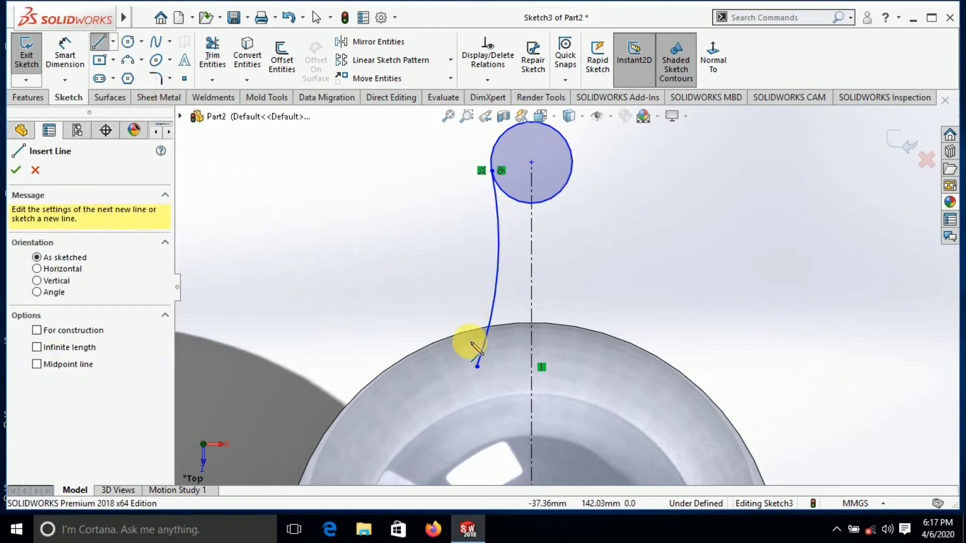
click(477, 367)
click(532, 367)
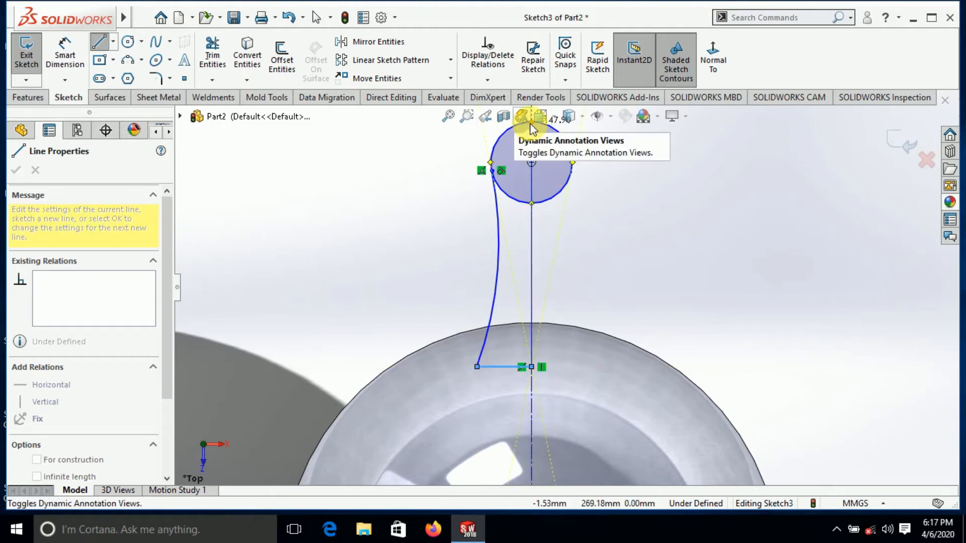
scroll(532, 134, up, 1)
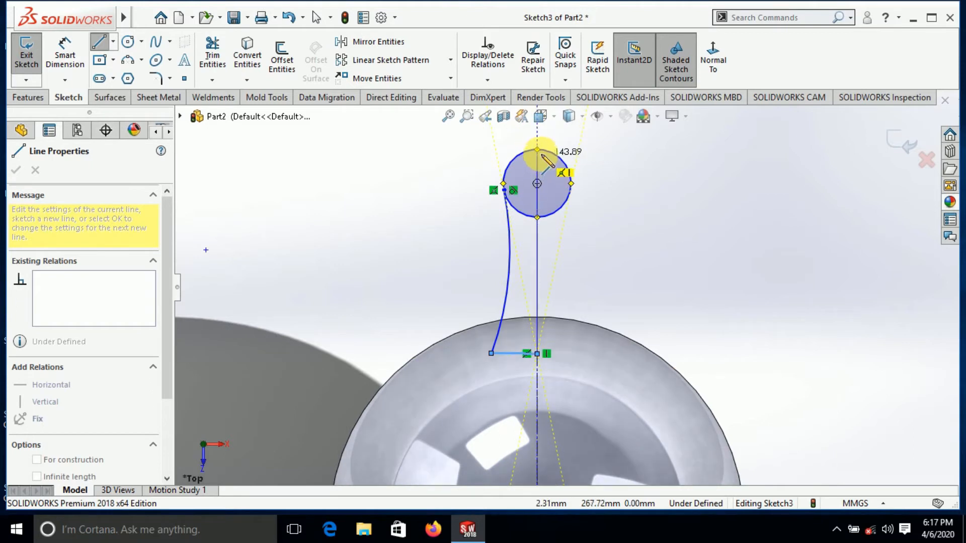
click(537, 150)
right_click(653, 209)
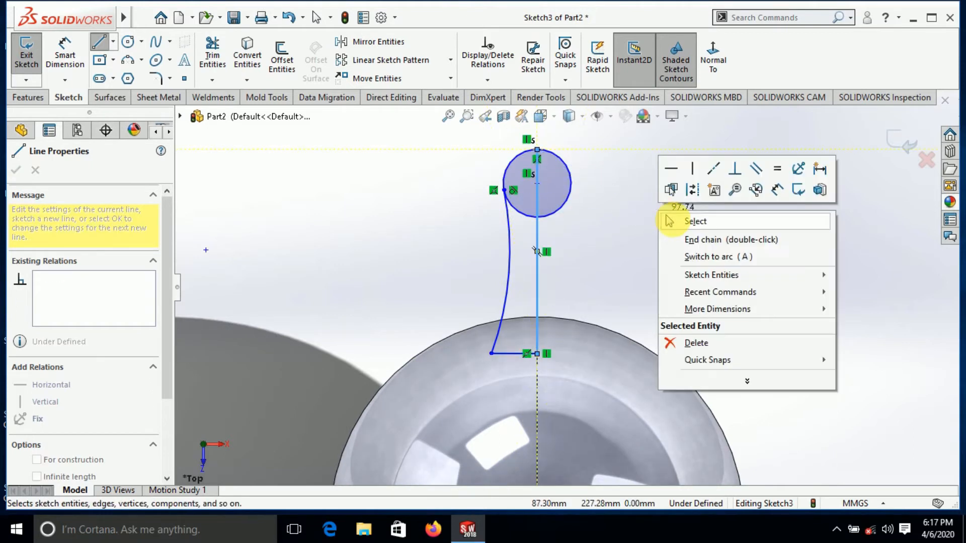
click(671, 218)
scroll(554, 358, down, 2)
scroll(556, 395, up, 2)
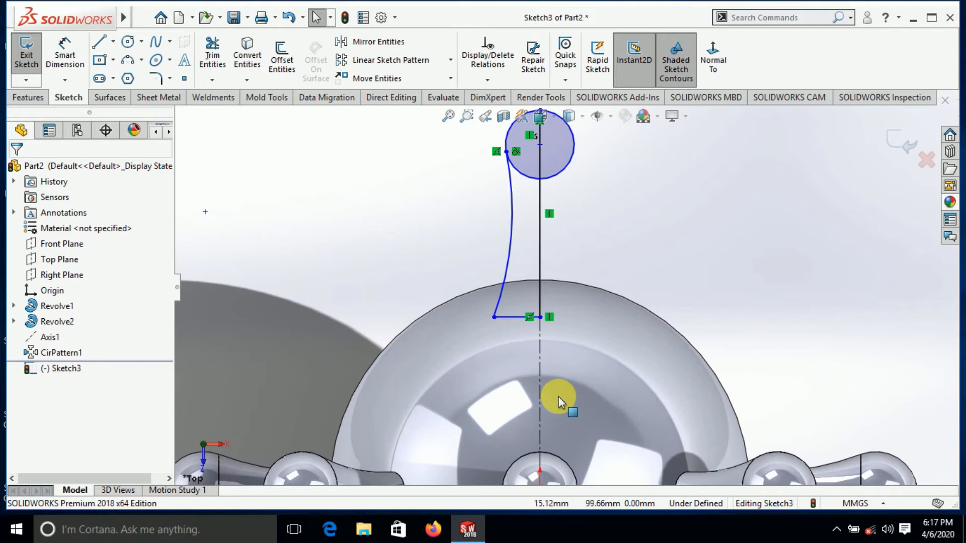
scroll(566, 412, up, 2)
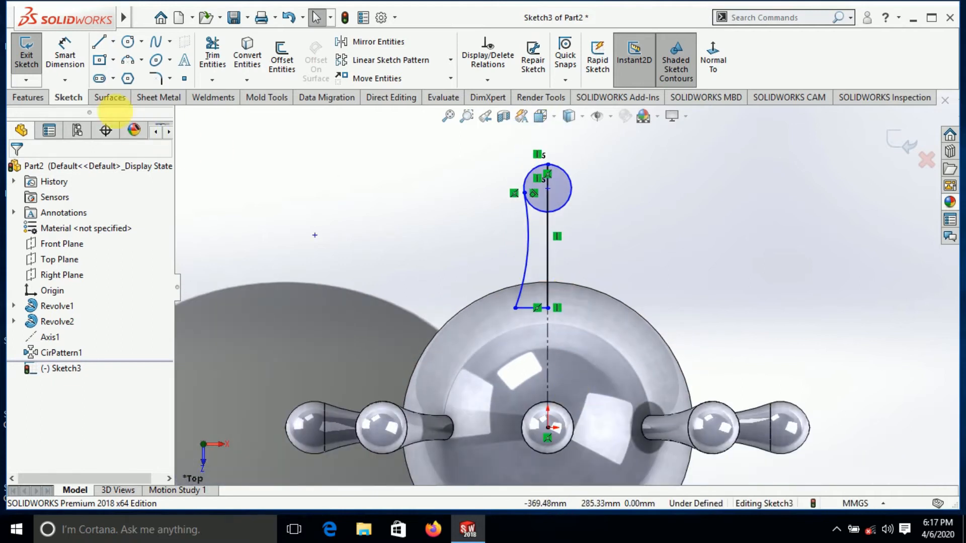
Step: Dimension the vertical distance from the origin to the profile's lower endpoint on the centerline as 120 mm
click(67, 50)
click(548, 308)
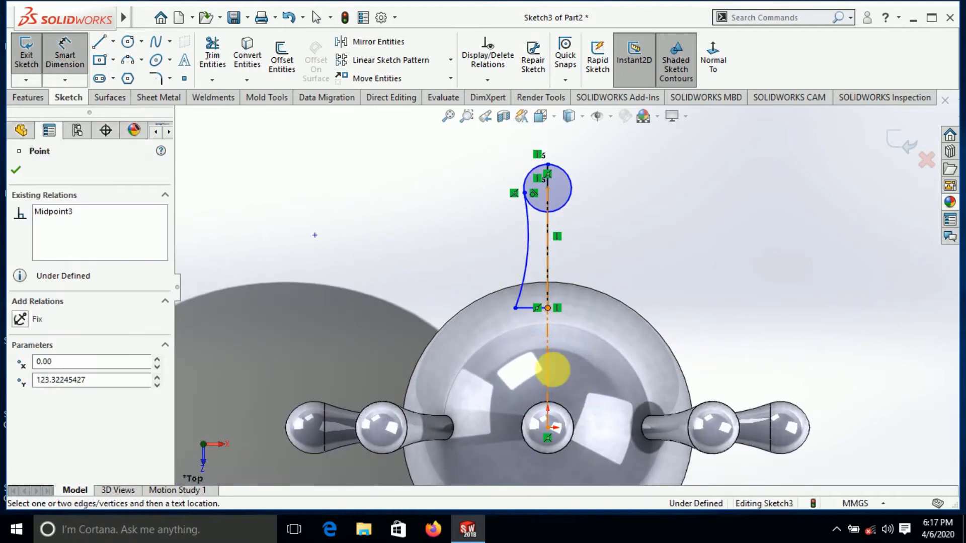
click(547, 428)
click(677, 367)
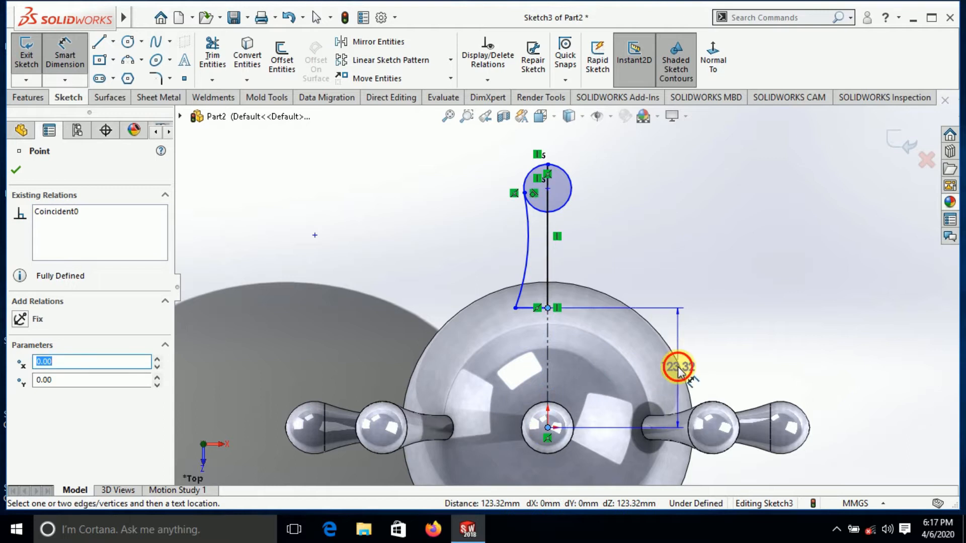
text(12)
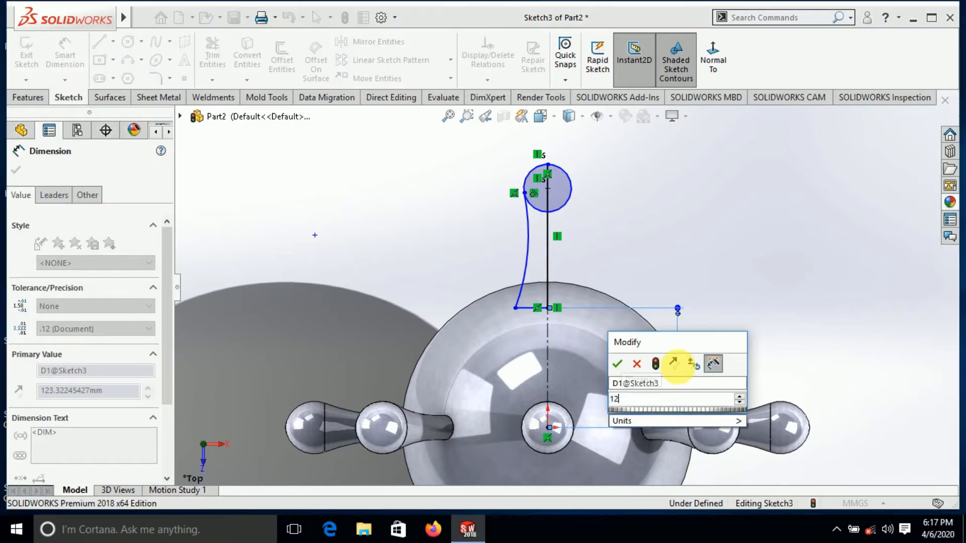
text(0)
key(Return)
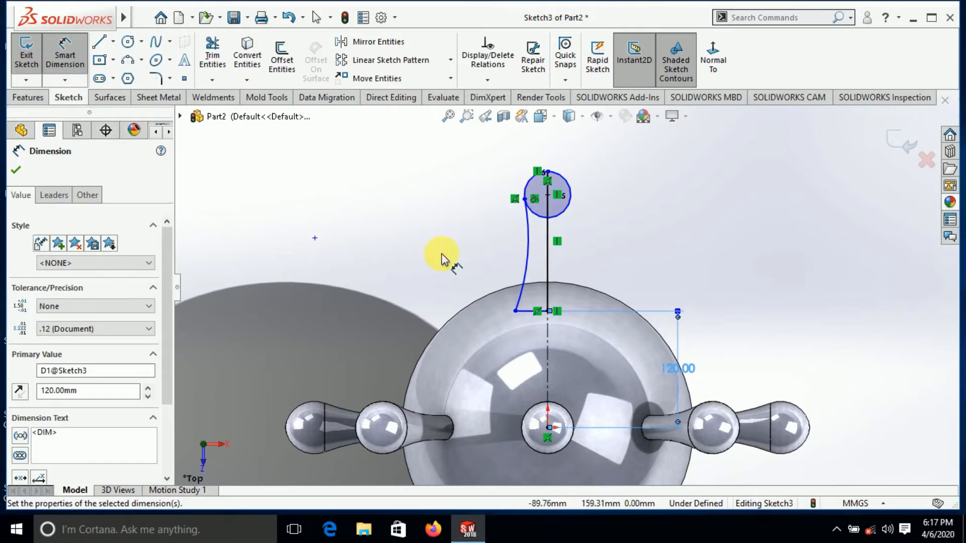
Step: Dimension the side arc of the arm profile with a radius of 200 mm
click(531, 255)
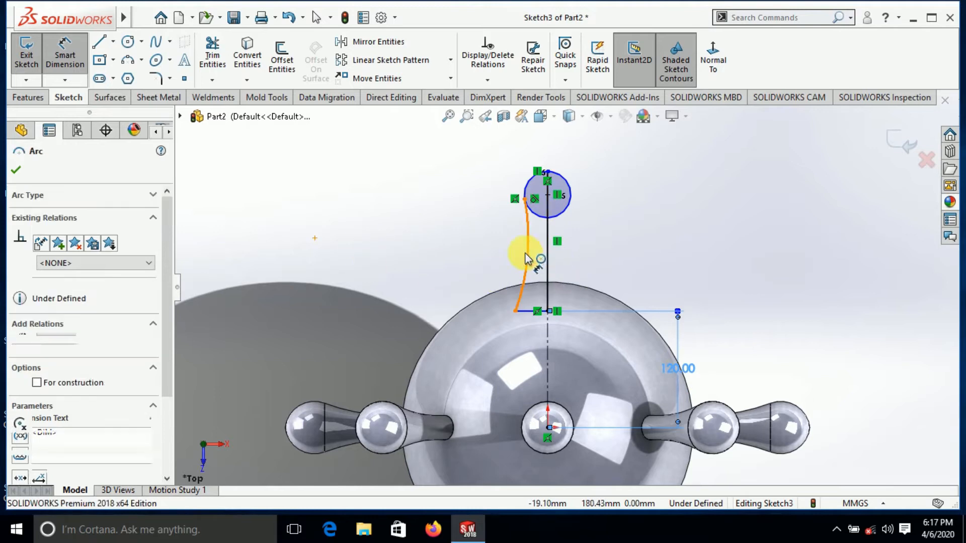
click(447, 260)
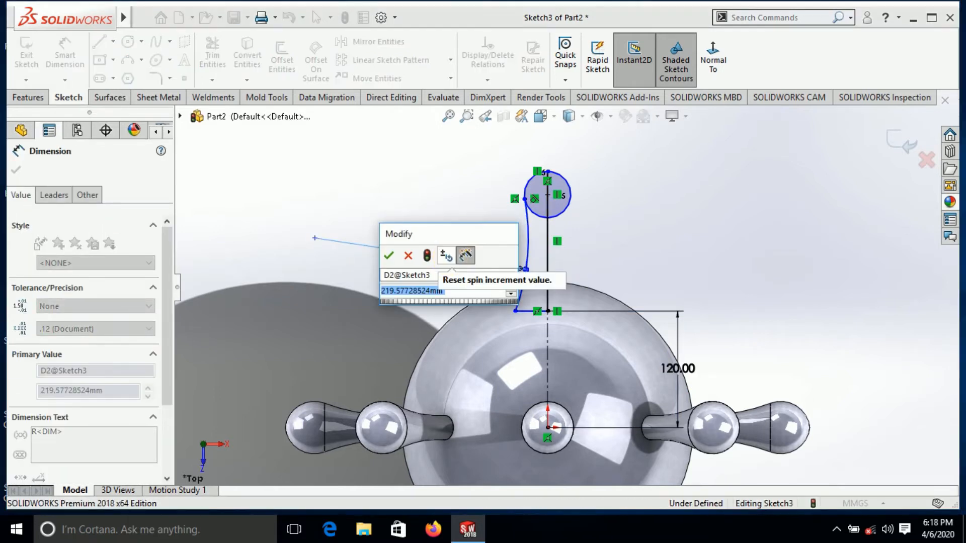
text(1)
key(BackSpace)
text(200)
key(Return)
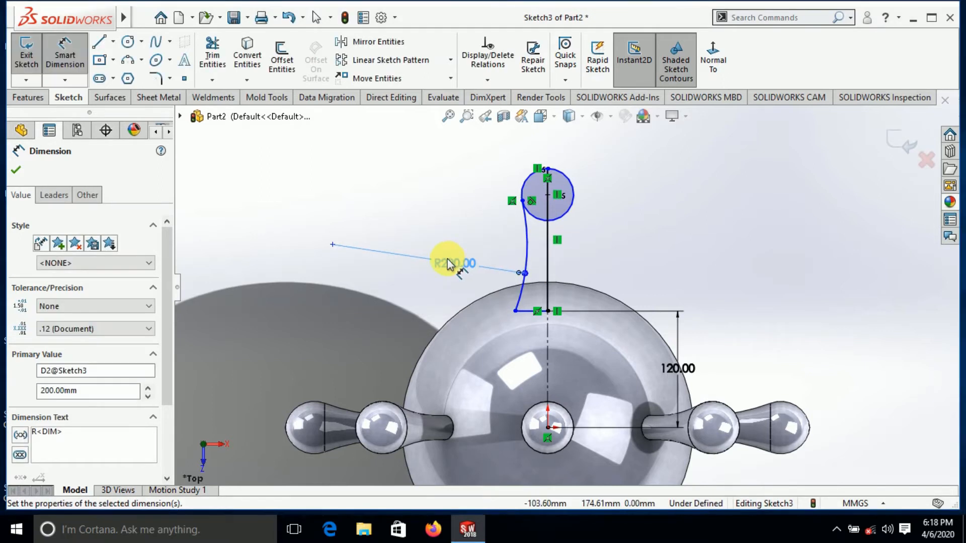
Step: Dimension the circle at the arm's upper end with a diameter of 30 mm
click(528, 175)
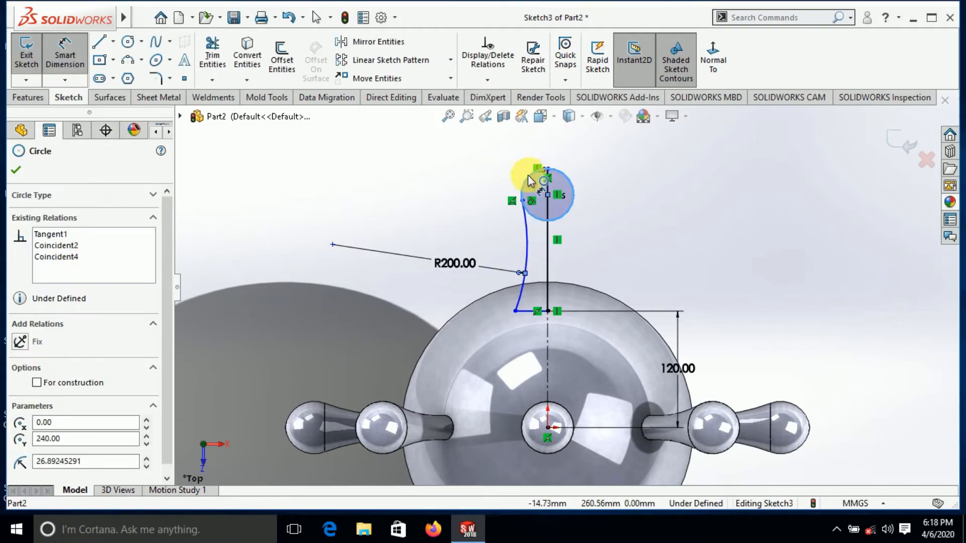
click(459, 180)
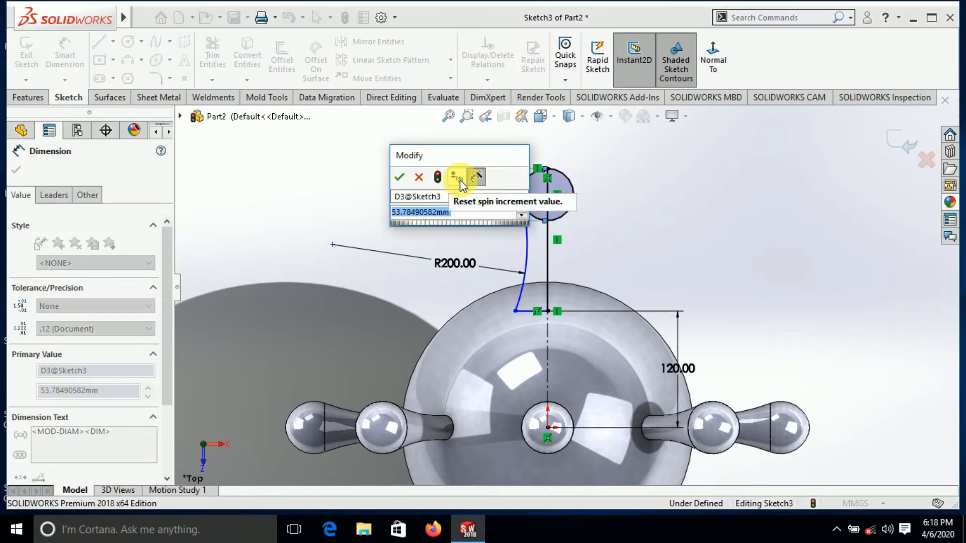
text(30)
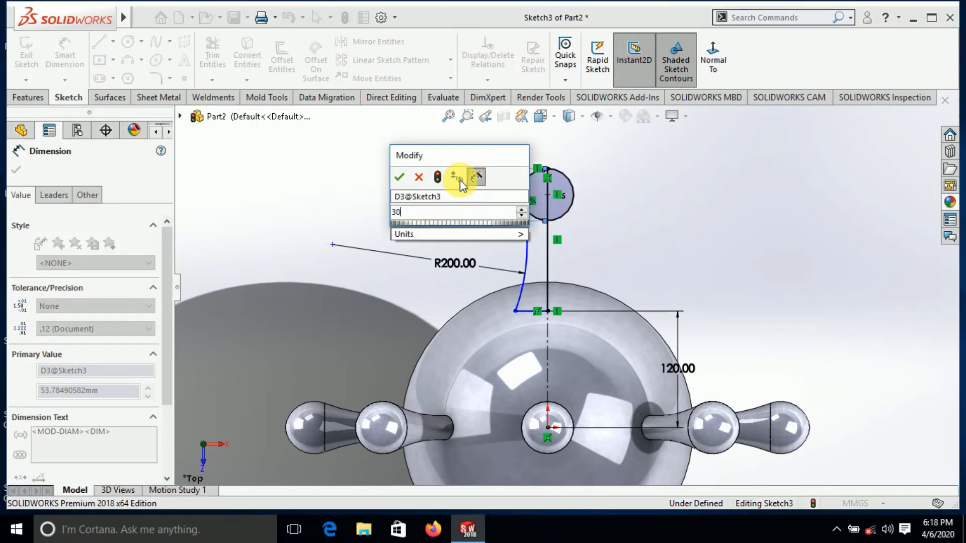
key(Return)
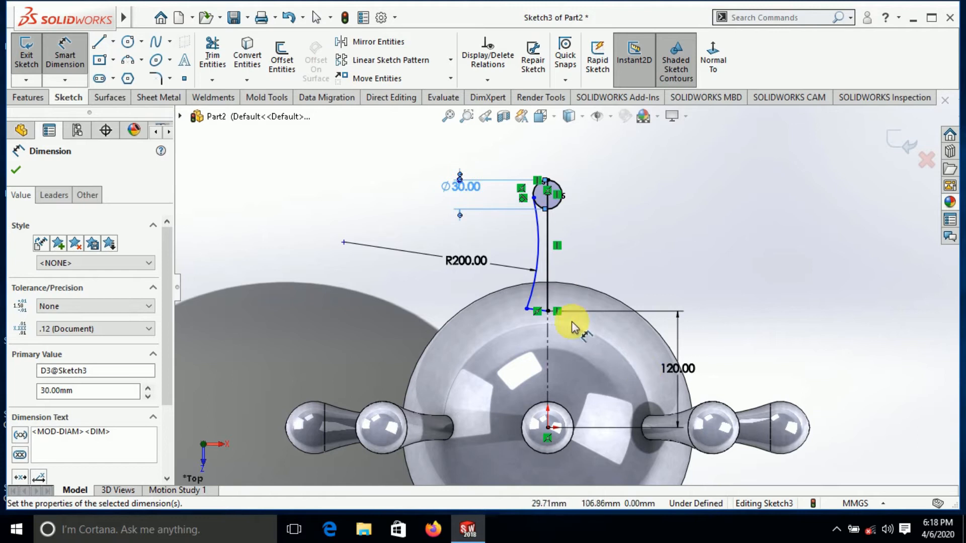
Step: Set the horizontal width of the profile's short base line to 20 mm and finish dimensioning
scroll(543, 314, down, 3)
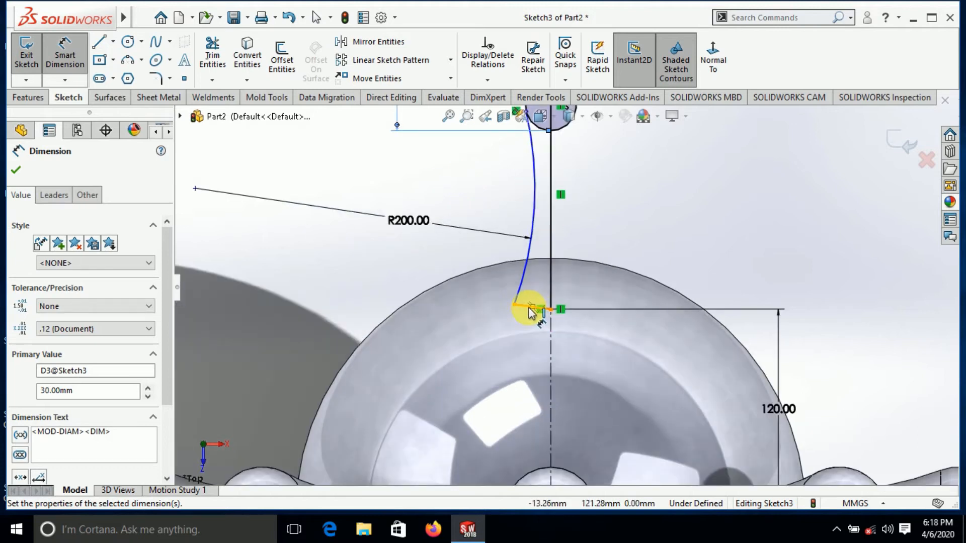
click(531, 310)
click(528, 351)
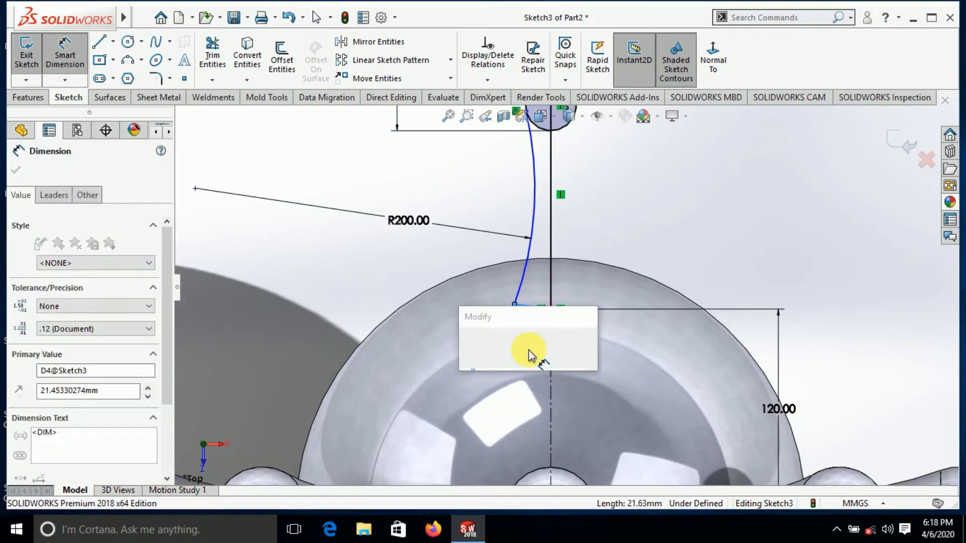
text(20)
key(Return)
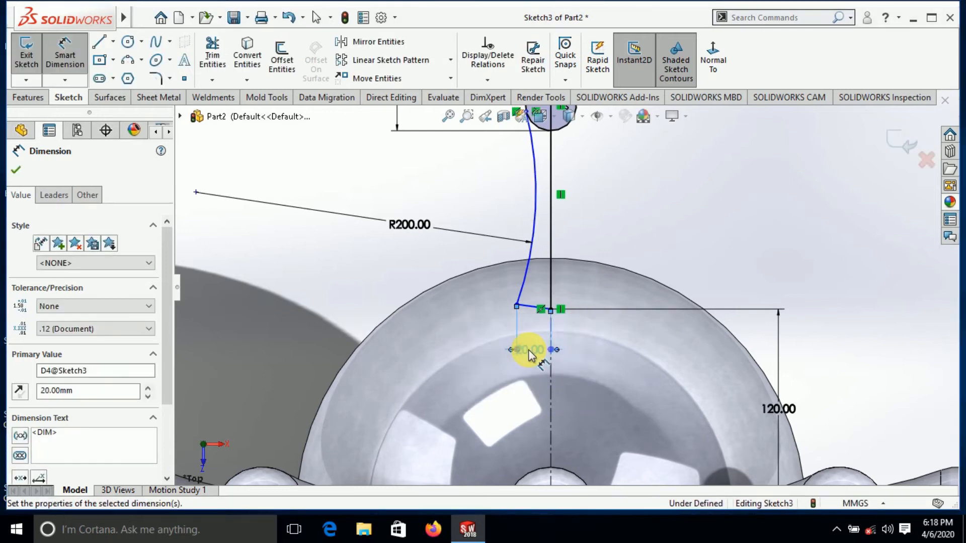
scroll(578, 198, up, 2)
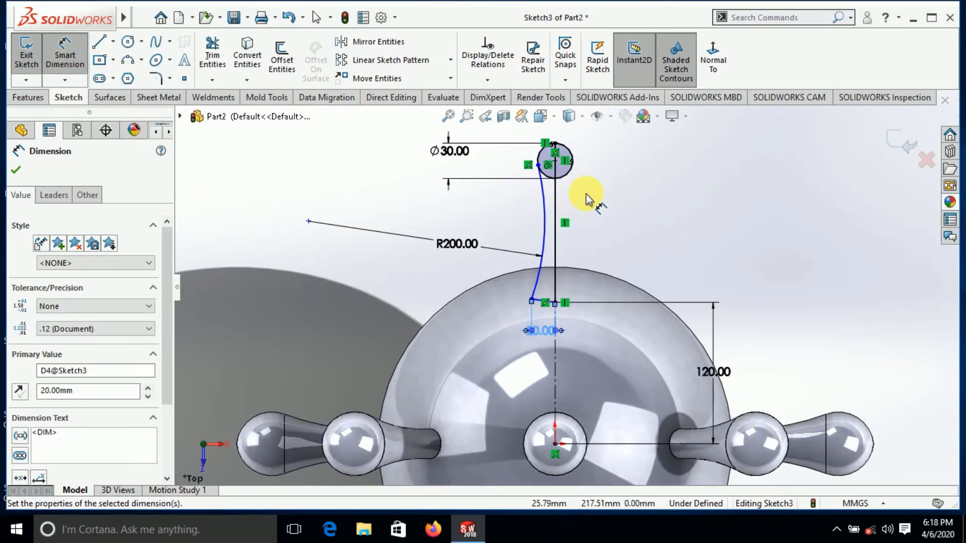
click(15, 170)
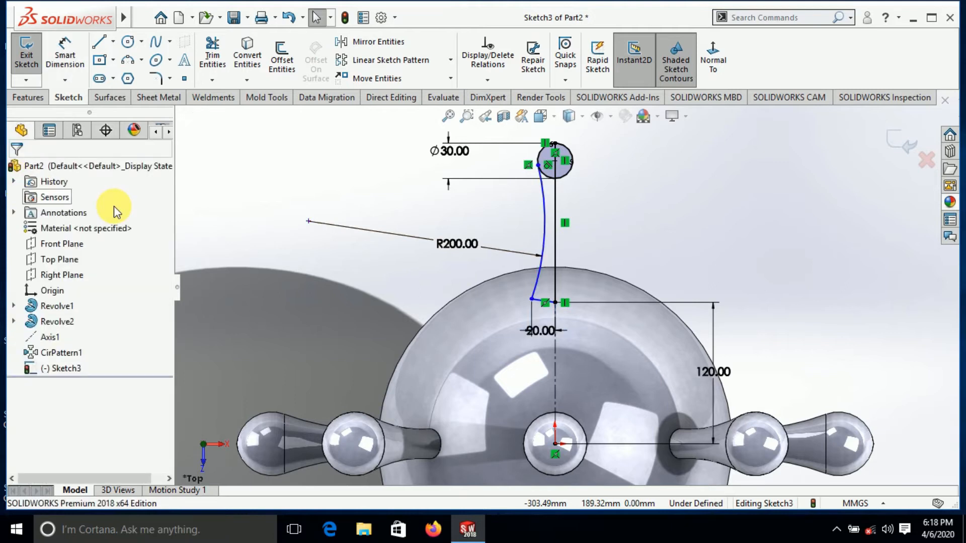
Step: Trim away the circle's half beyond the centerline and its lower segment inside the profile, keeping only the rounded outer tip
click(212, 56)
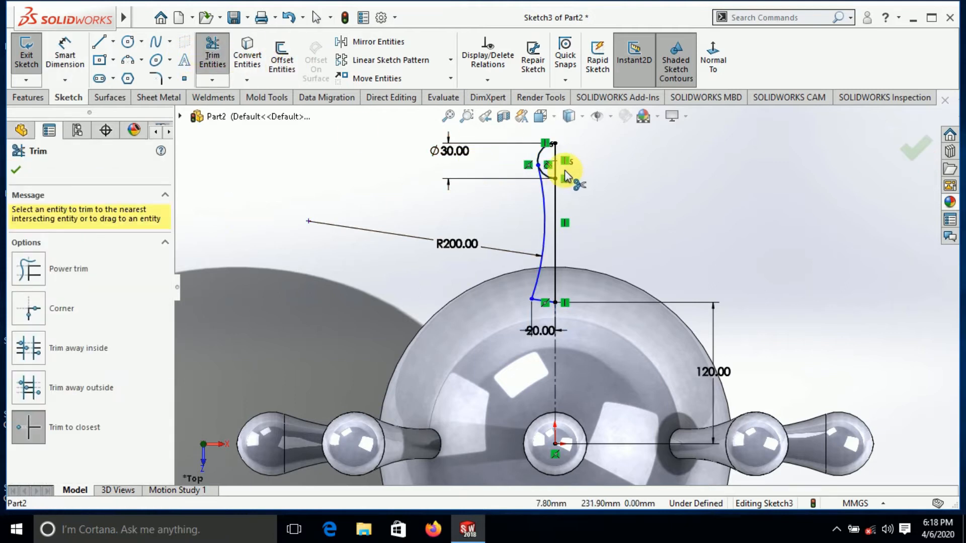
scroll(564, 170, down, 2)
click(531, 199)
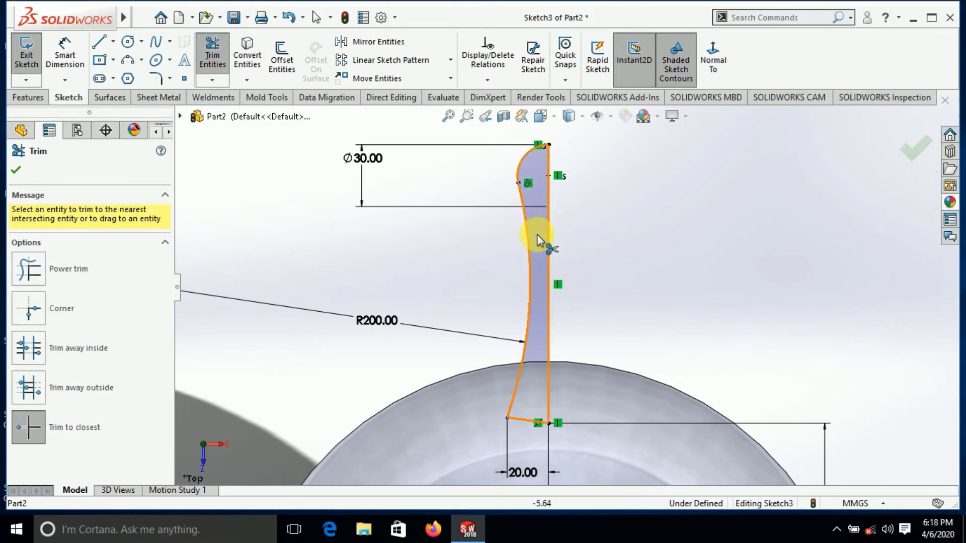
scroll(568, 302, up, 2)
click(15, 171)
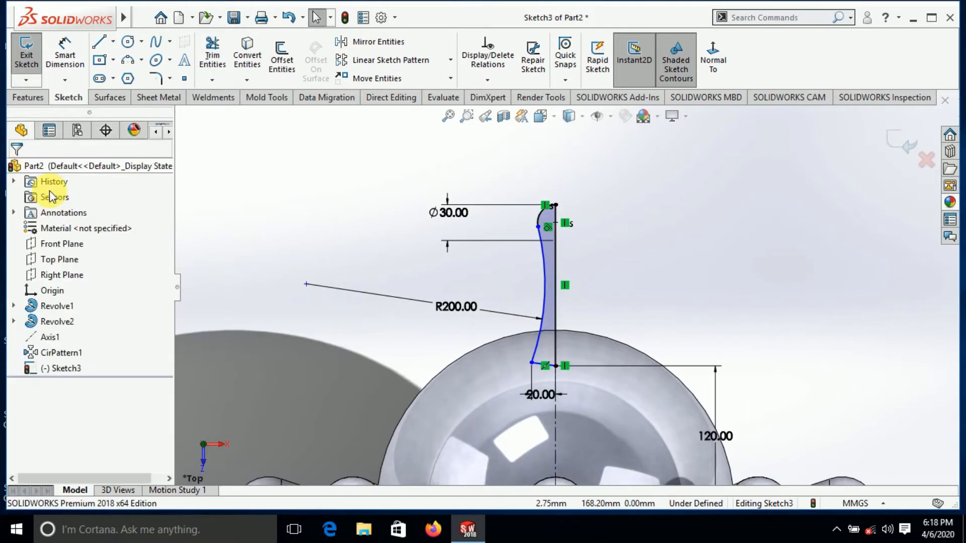
Step: Add a driven dimension between the tip arc's centre and the profile's lower endpoint on the centerline
scroll(584, 258, up, 3)
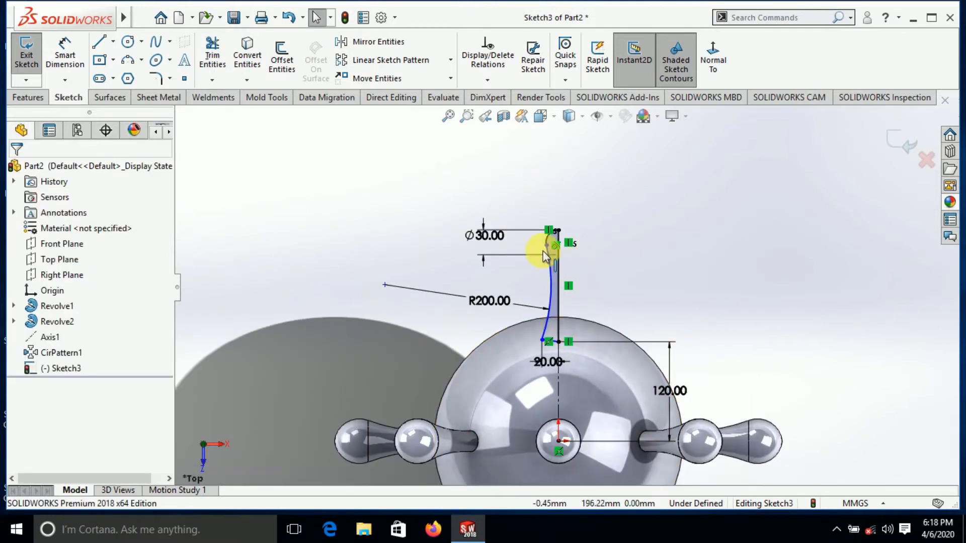
click(65, 55)
scroll(547, 249, down, 2)
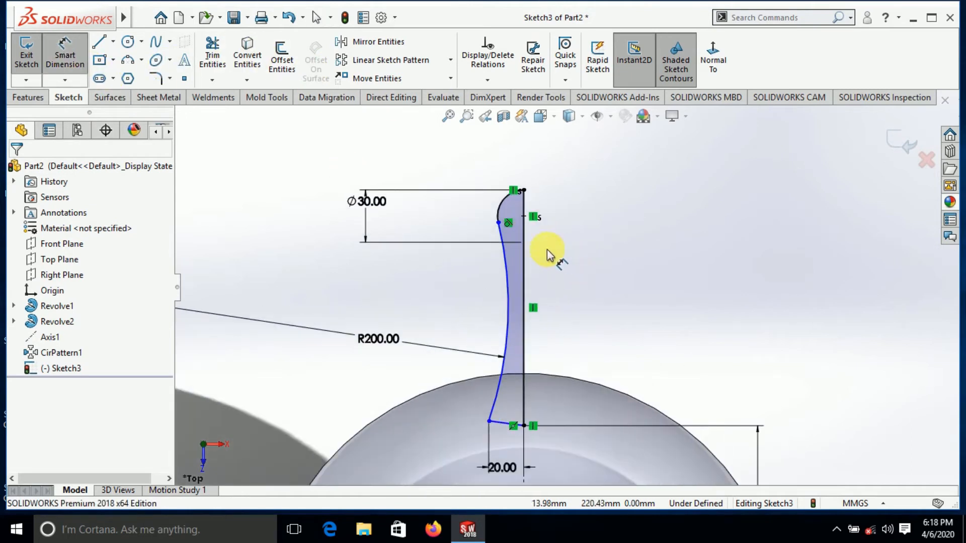
click(523, 217)
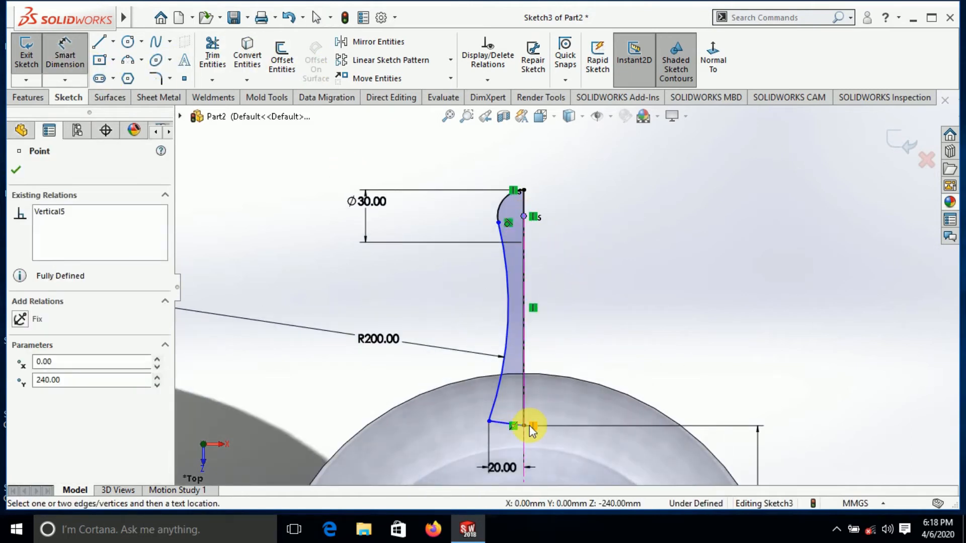
click(524, 425)
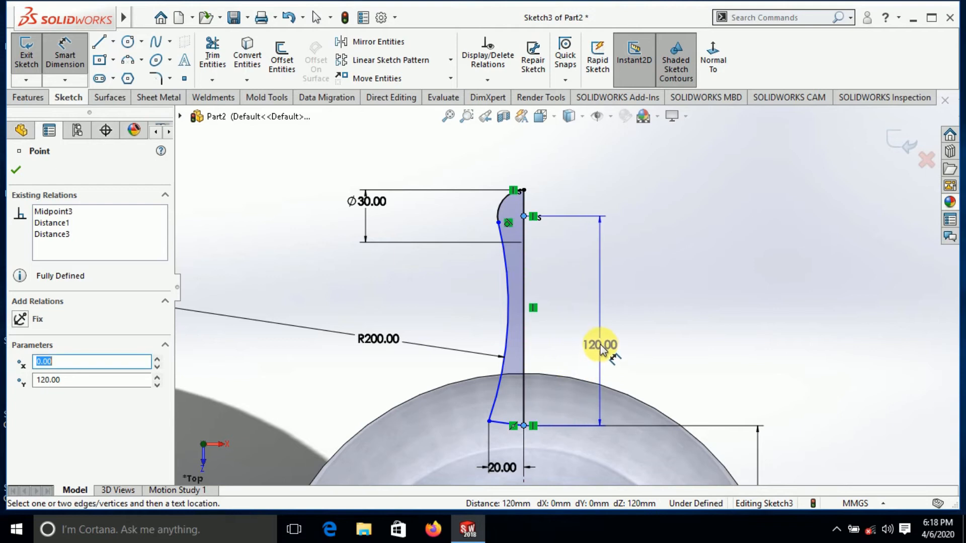
click(601, 347)
click(573, 280)
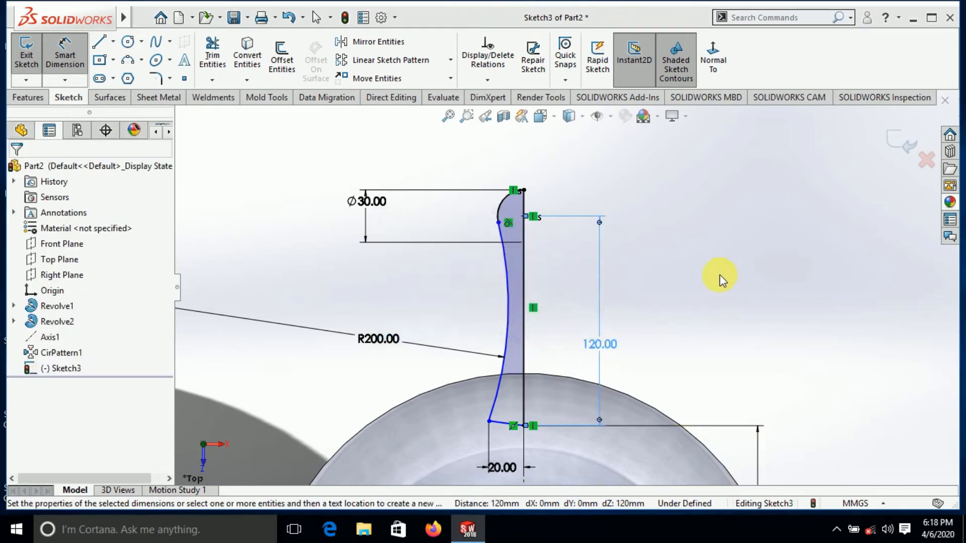
scroll(623, 321, up, 3)
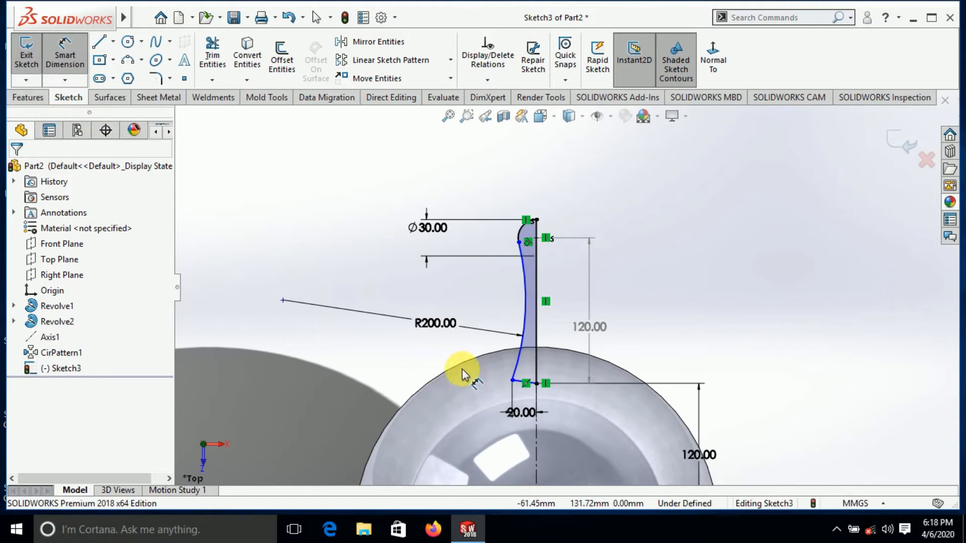
scroll(526, 416, down, 5)
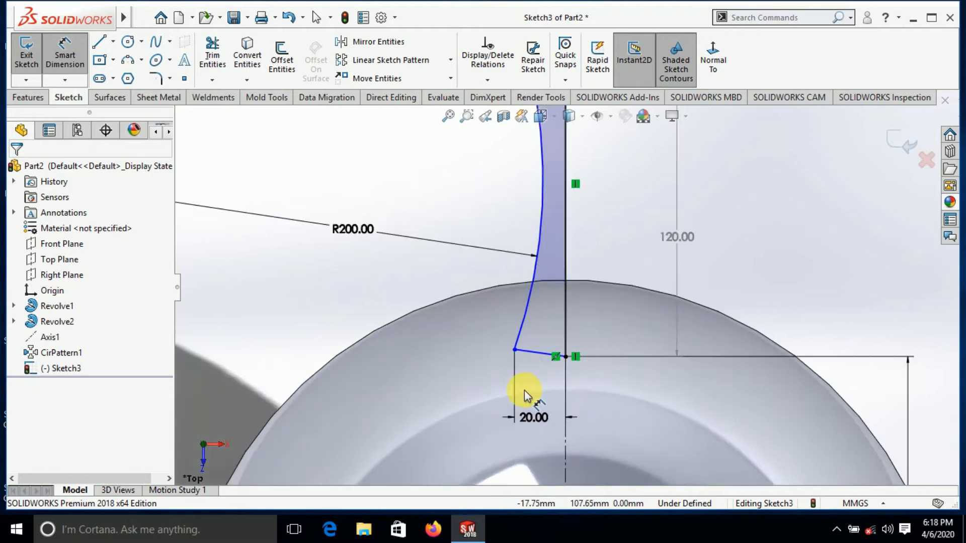
right_click(530, 347)
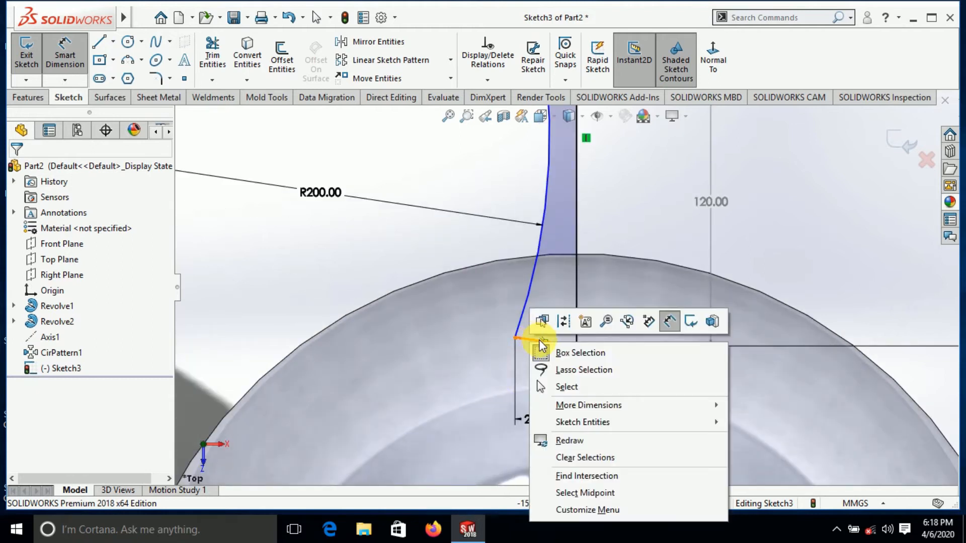
click(301, 211)
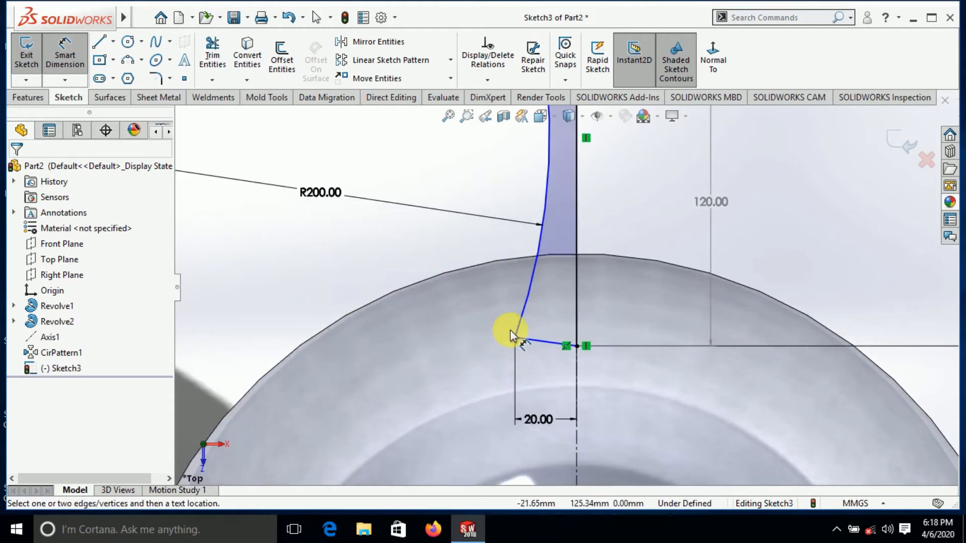
click(532, 346)
click(534, 347)
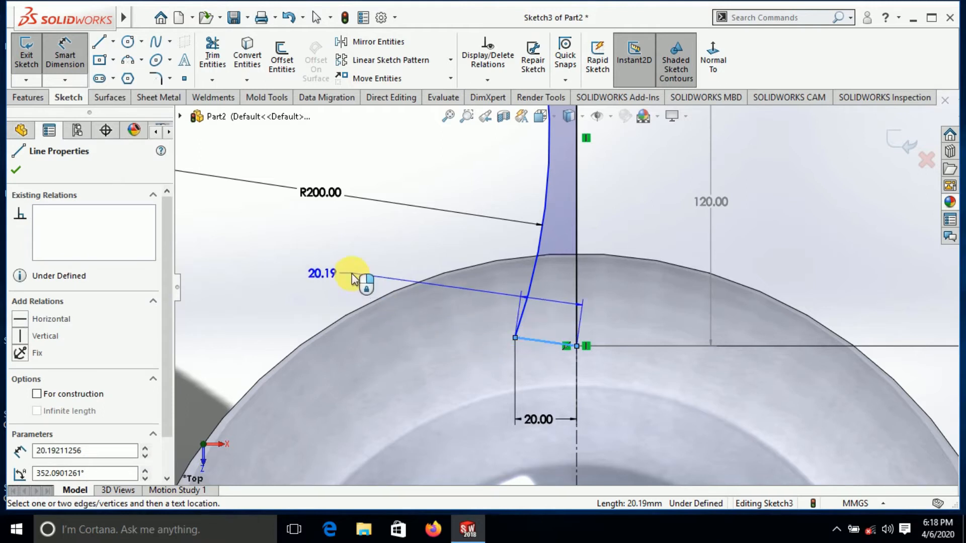
key(Escape)
key(Escape)
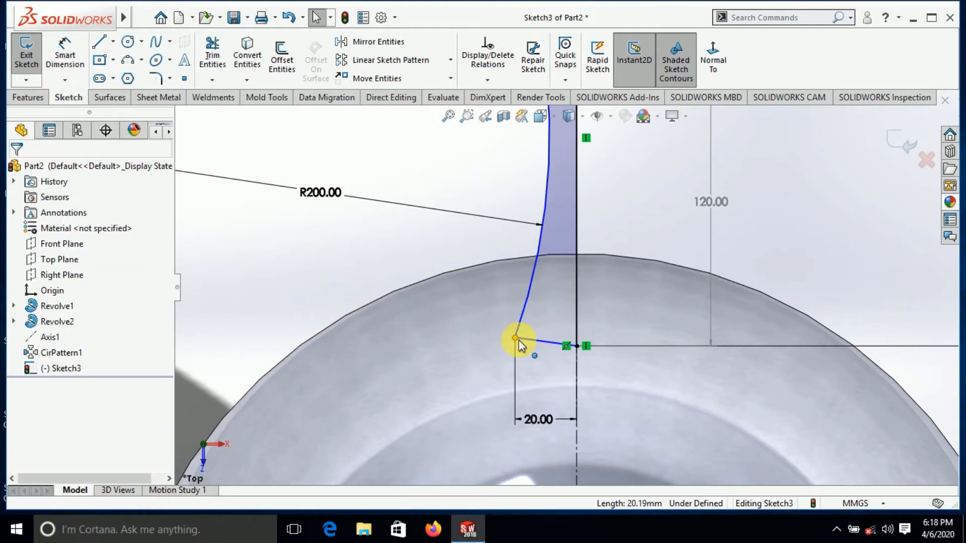
Step: Add a horizontal relation to the slanted base line of the arm profile
click(524, 341)
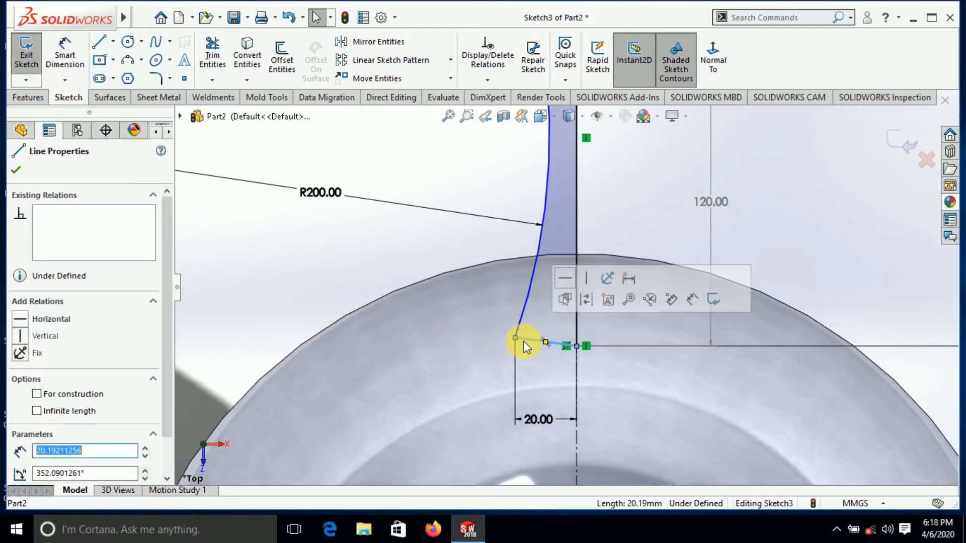
click(571, 287)
key(Escape)
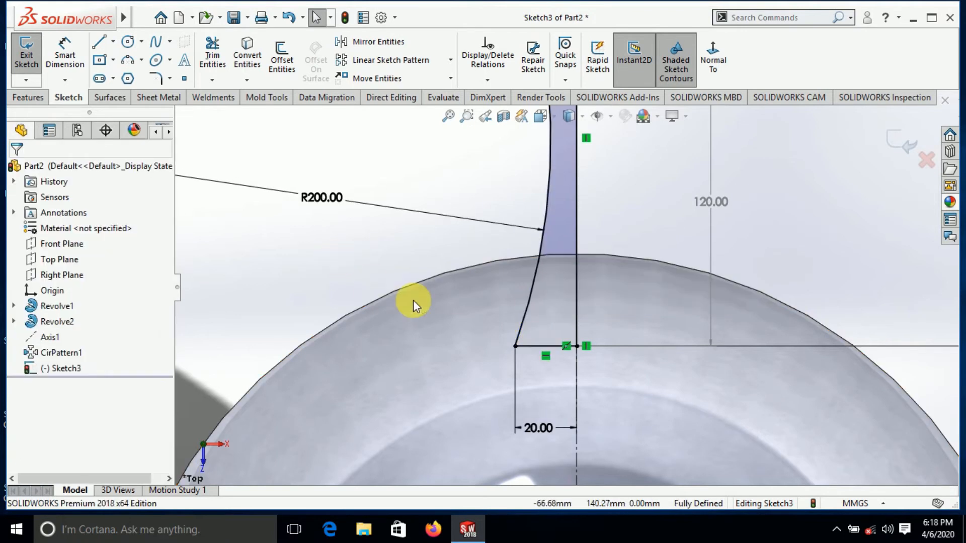
scroll(596, 282, up, 3)
scroll(595, 282, up, 3)
scroll(566, 216, down, 4)
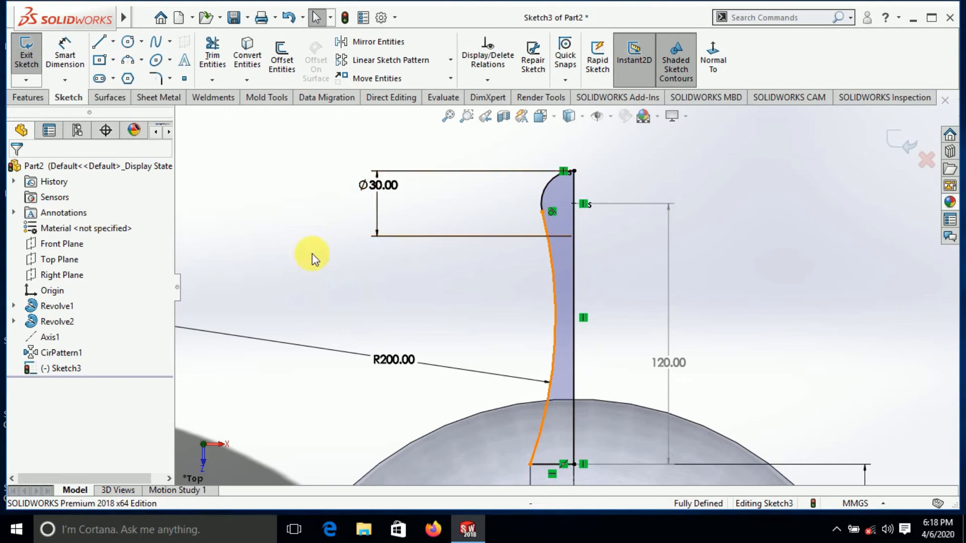
click(544, 211)
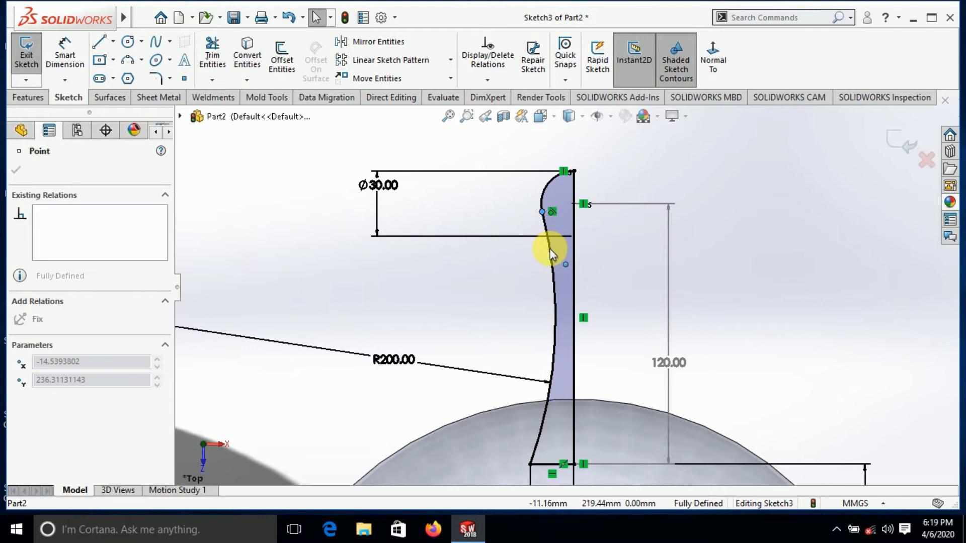
click(15, 169)
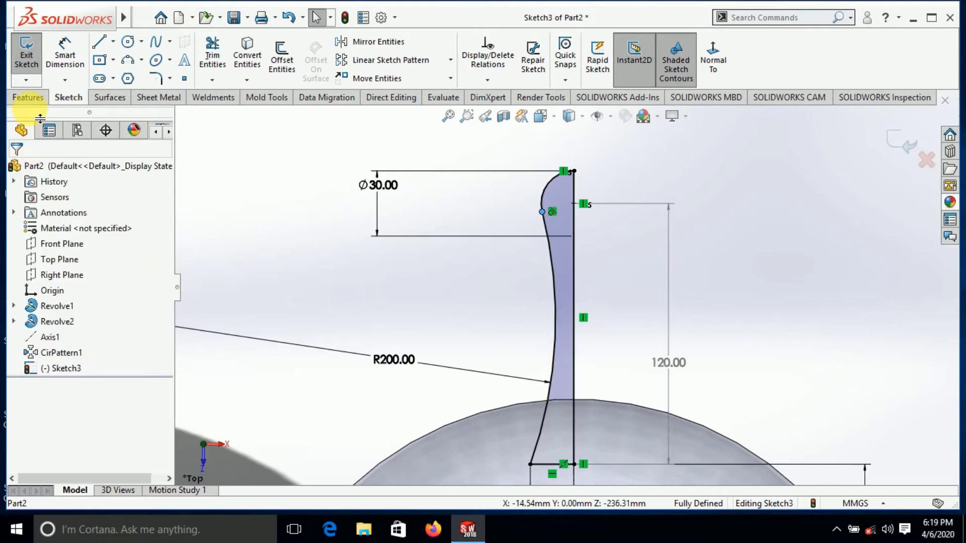
Step: Revolve the closed arm profile 360 degrees about its vertical centerline to form the second round-ended arm
click(30, 98)
click(65, 57)
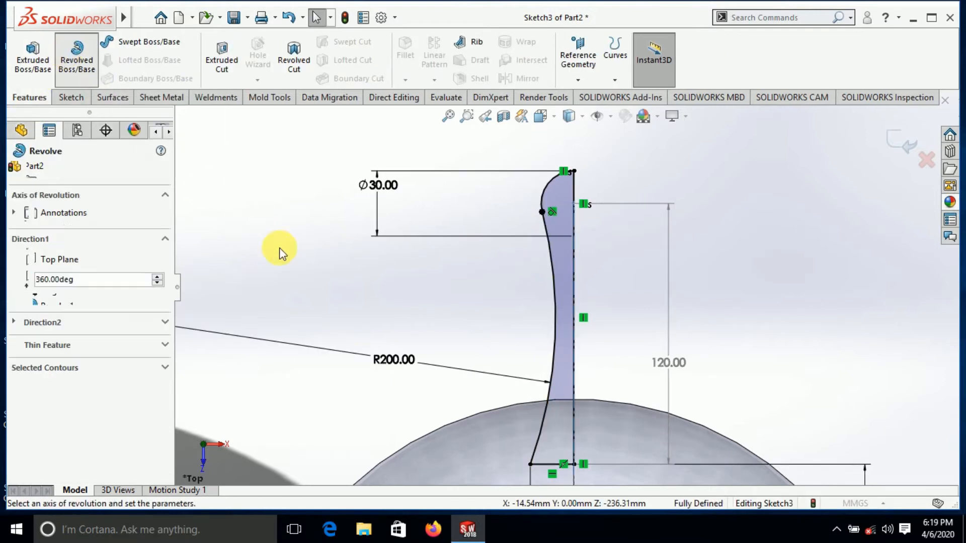
click(15, 170)
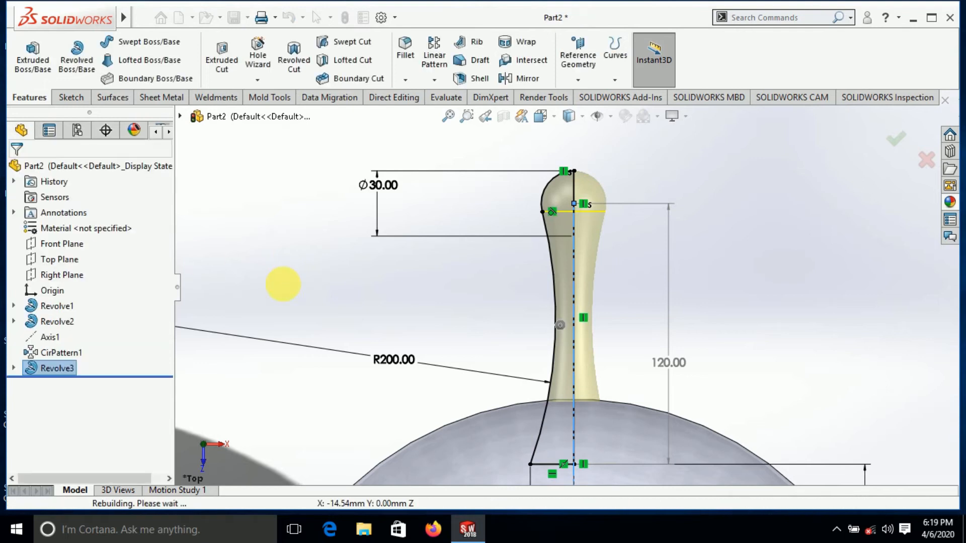
click(283, 285)
scroll(583, 346, up, 2)
scroll(705, 324, up, 1)
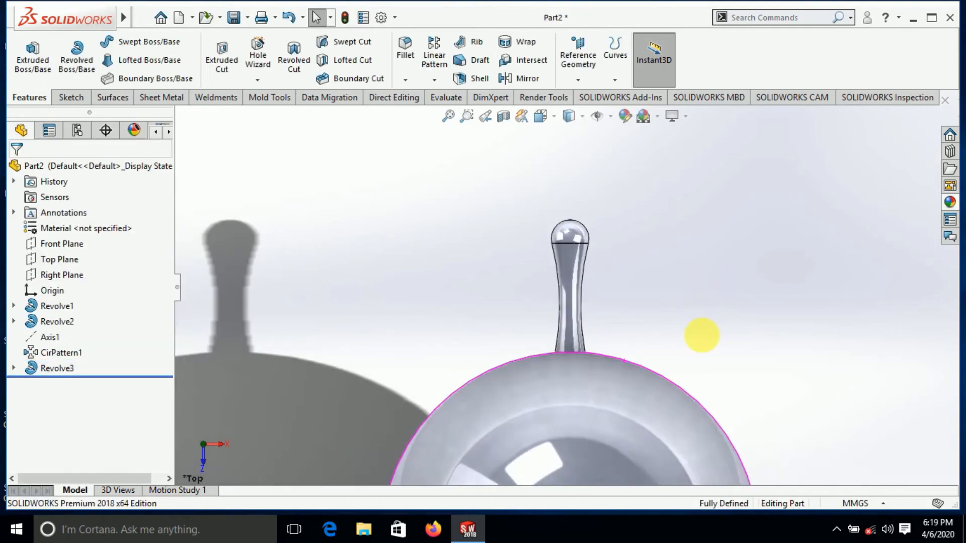
middle_drag(703, 334, 700, 368)
scroll(701, 367, up, 3)
scroll(582, 306, down, 2)
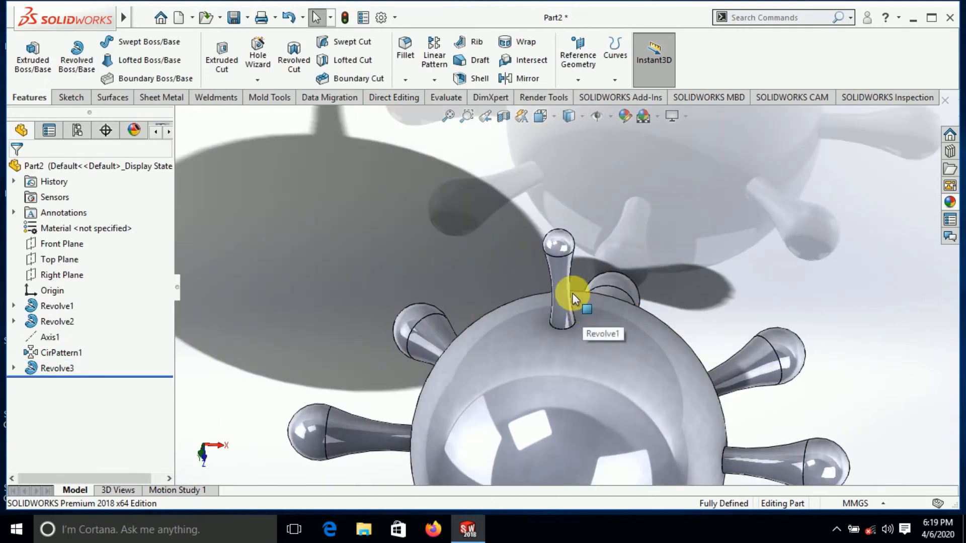
scroll(564, 266, down, 2)
scroll(564, 267, up, 2)
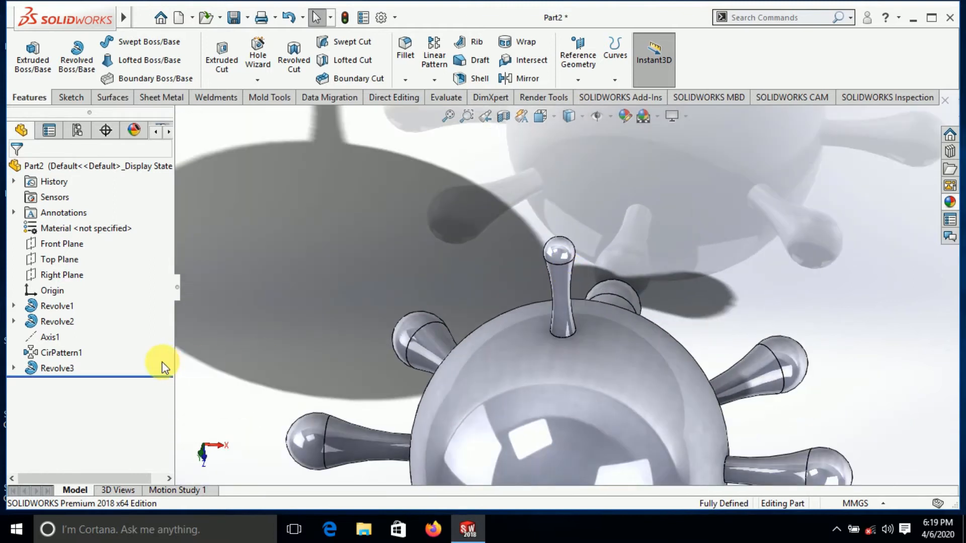
Step: Reopen the second arm's sketch and add a driven vertical dimension between the tip arc's lower end and the base line's outer endpoint
right_click(49, 370)
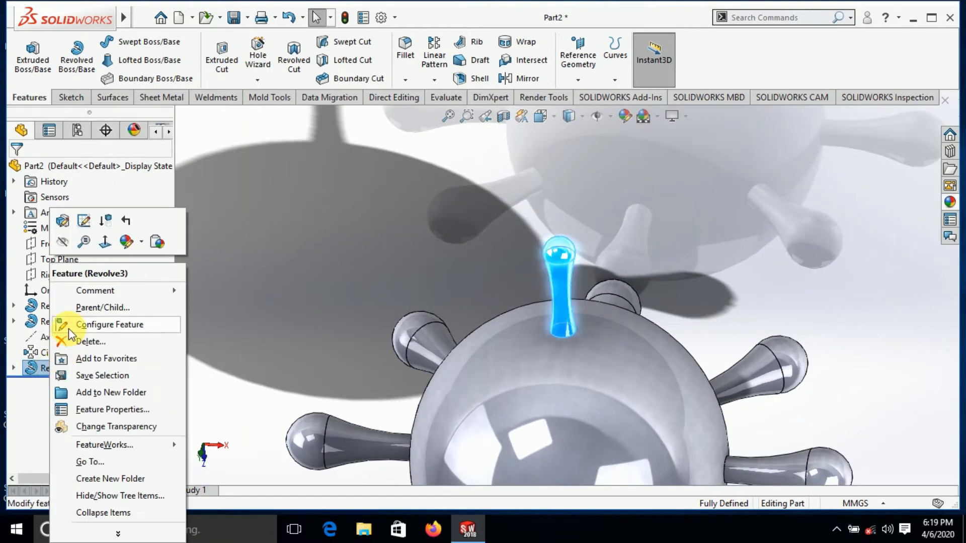
click(82, 225)
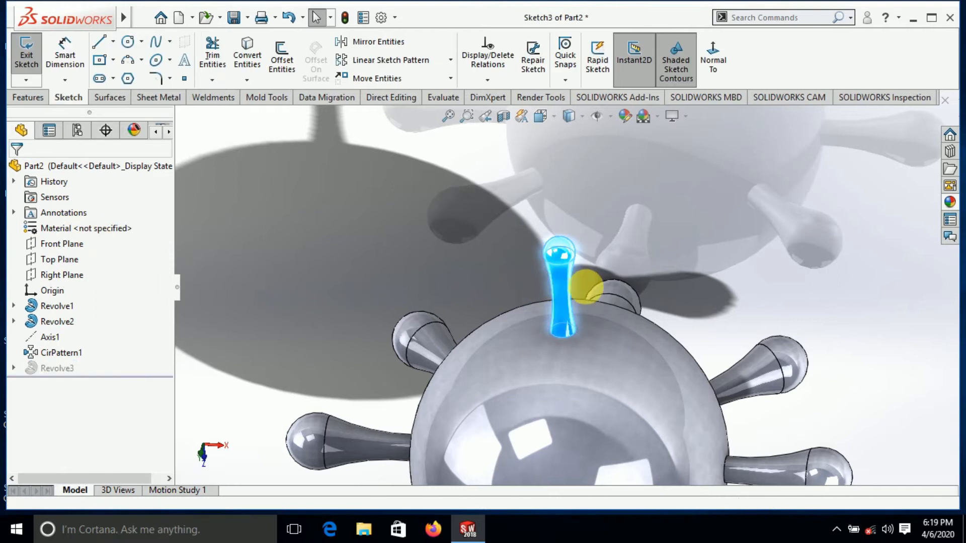
click(713, 54)
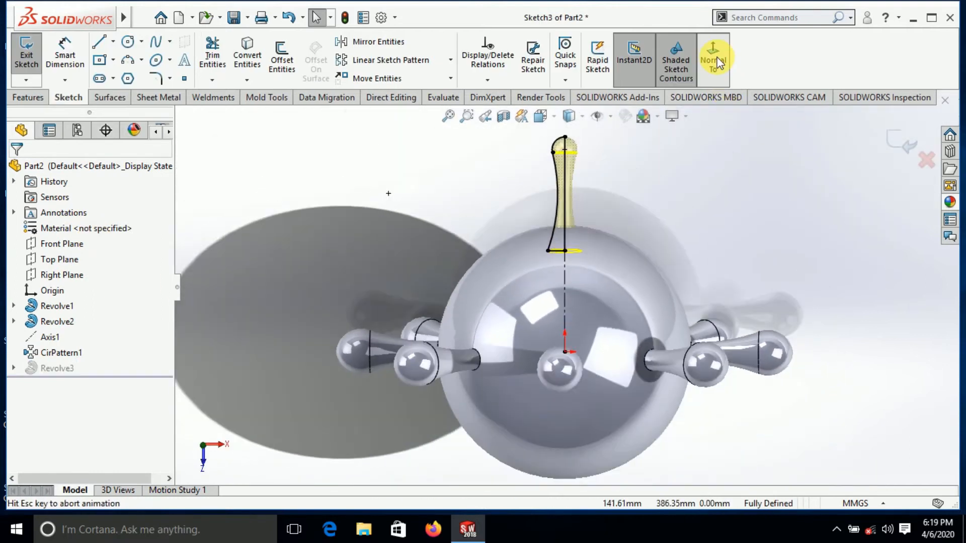
click(65, 53)
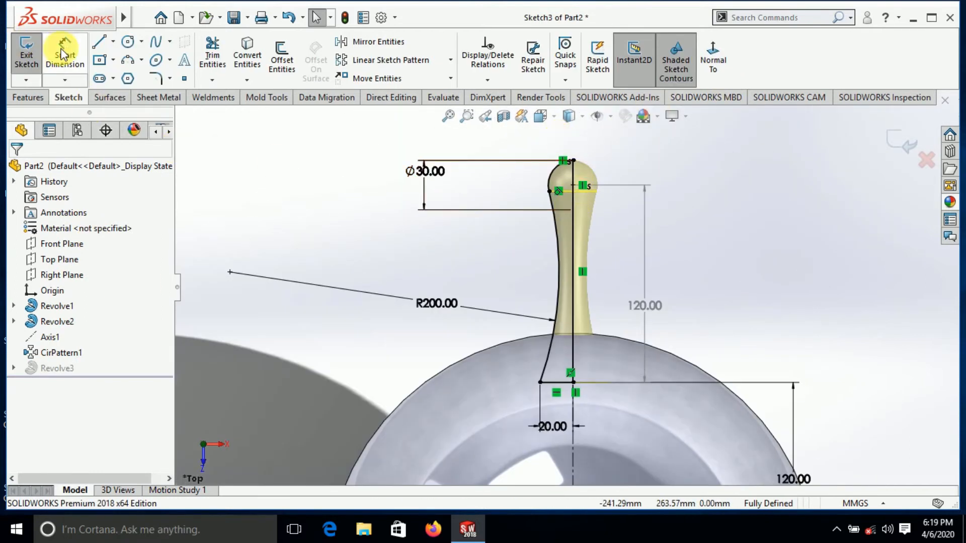
click(548, 192)
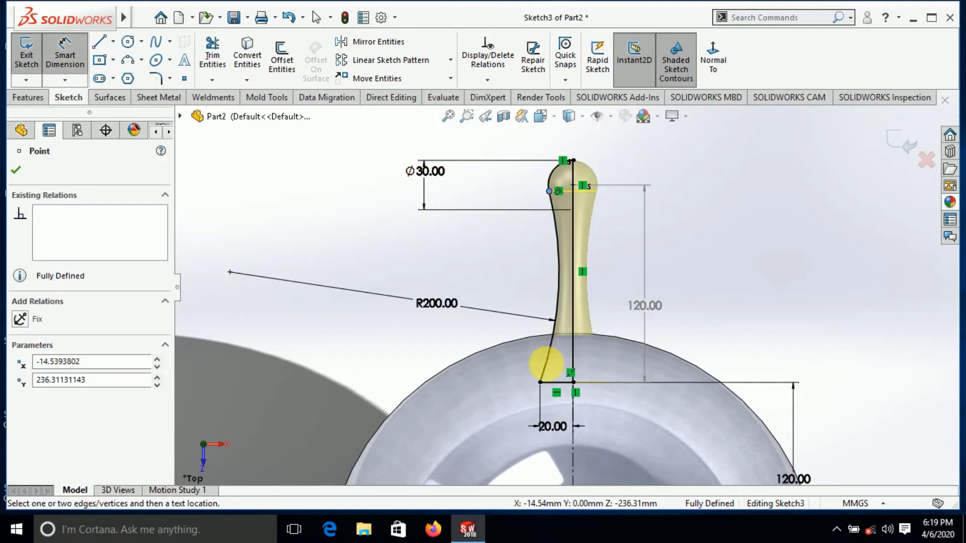
click(540, 383)
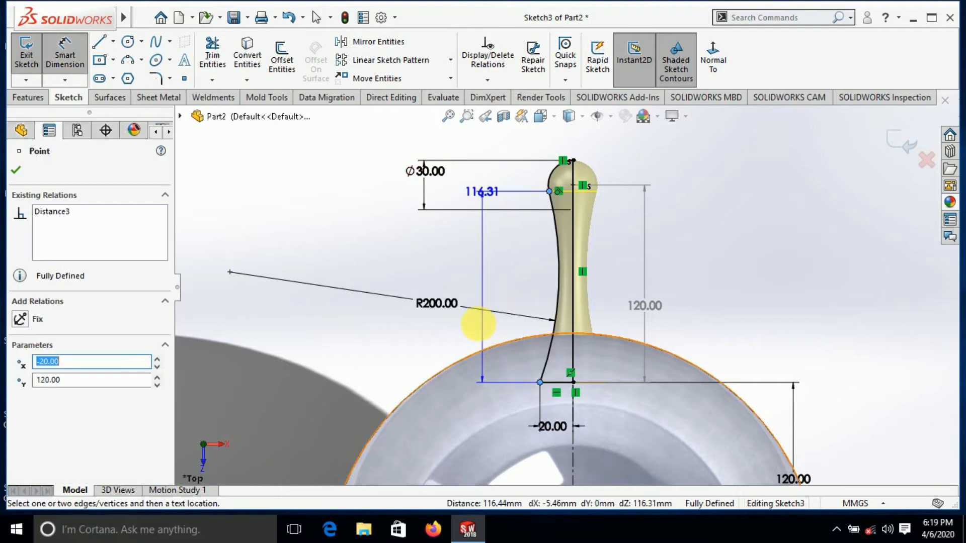
click(478, 316)
click(593, 277)
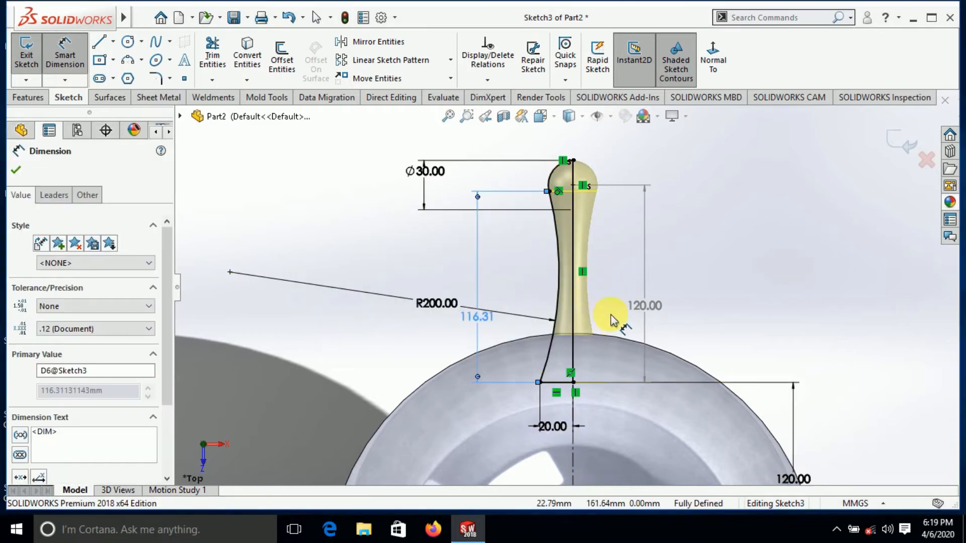
key(Escape)
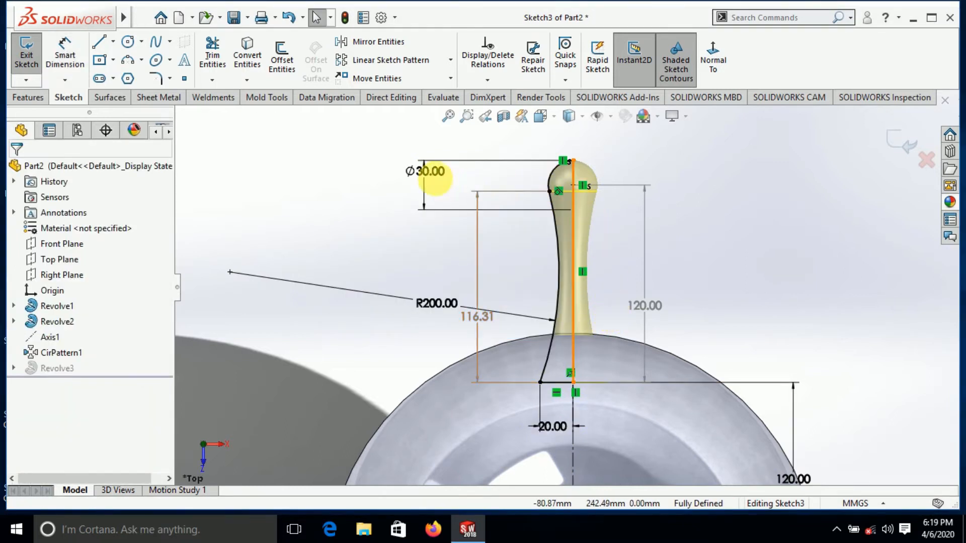
Step: Set the tip arc's diameter to 60 mm and exit the sketch to rebuild the arm
click(425, 172)
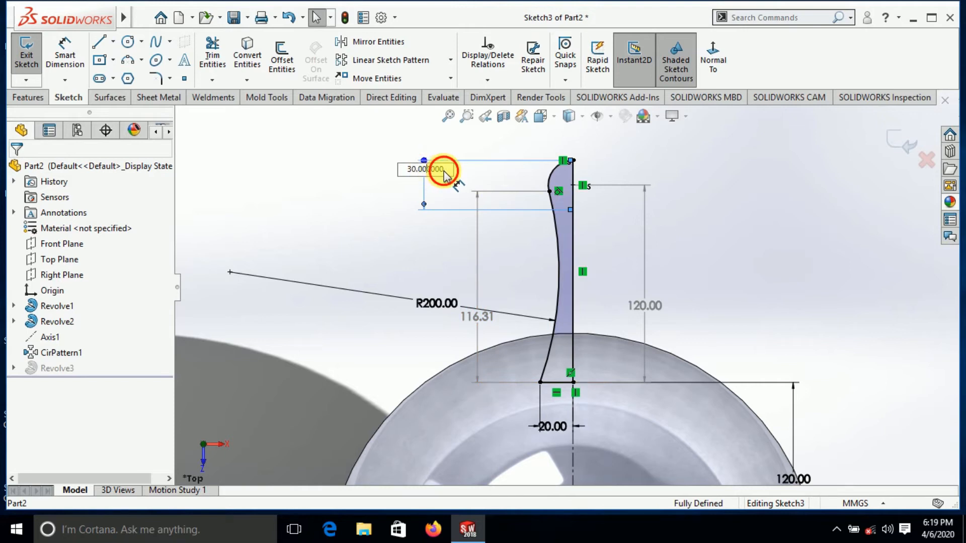
text(60)
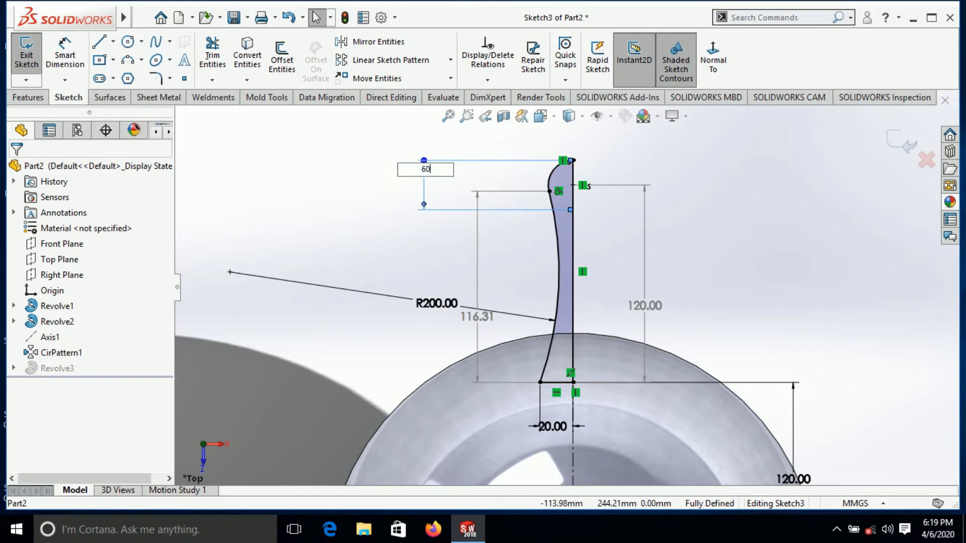
key(Return)
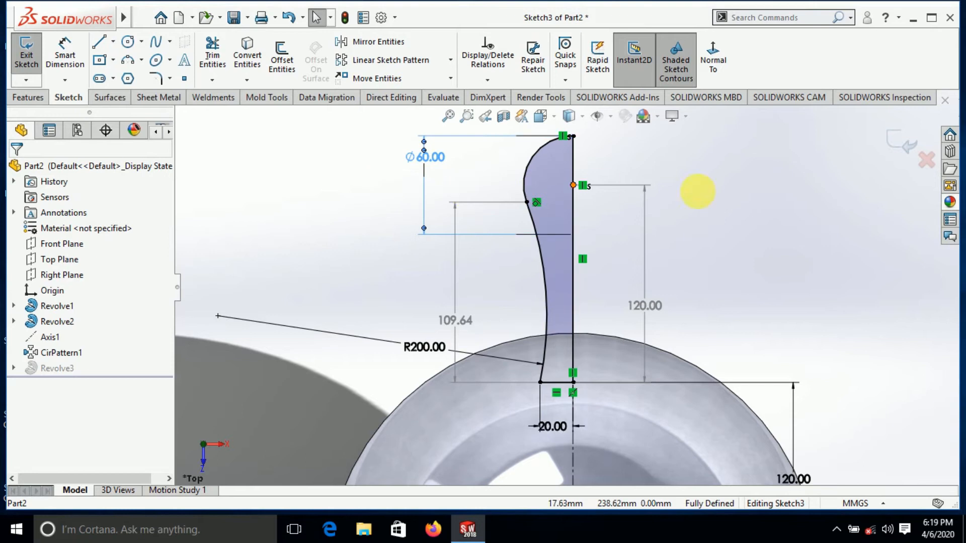
click(900, 143)
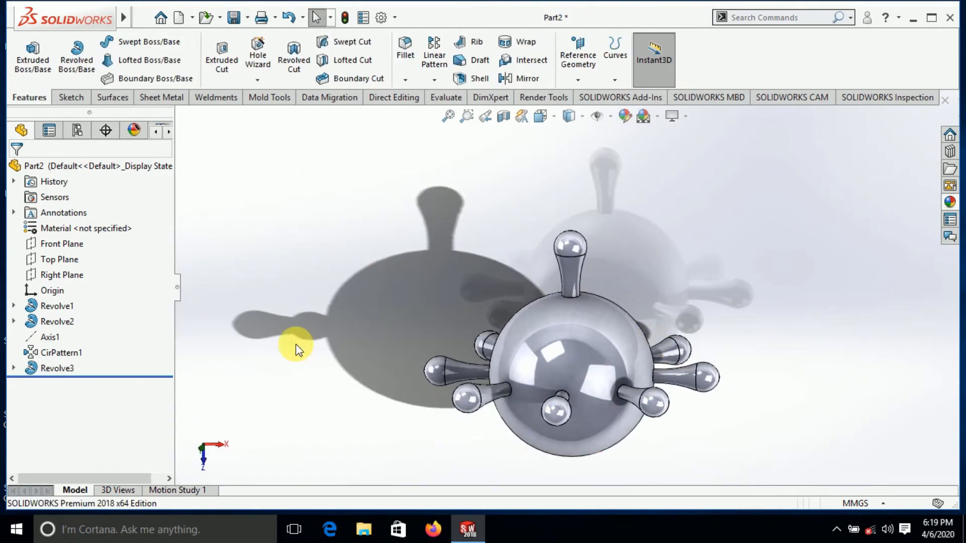
Step: Create a reference axis at the intersection of the Right Plane and the Front Plane
middle_drag(618, 411, 688, 317)
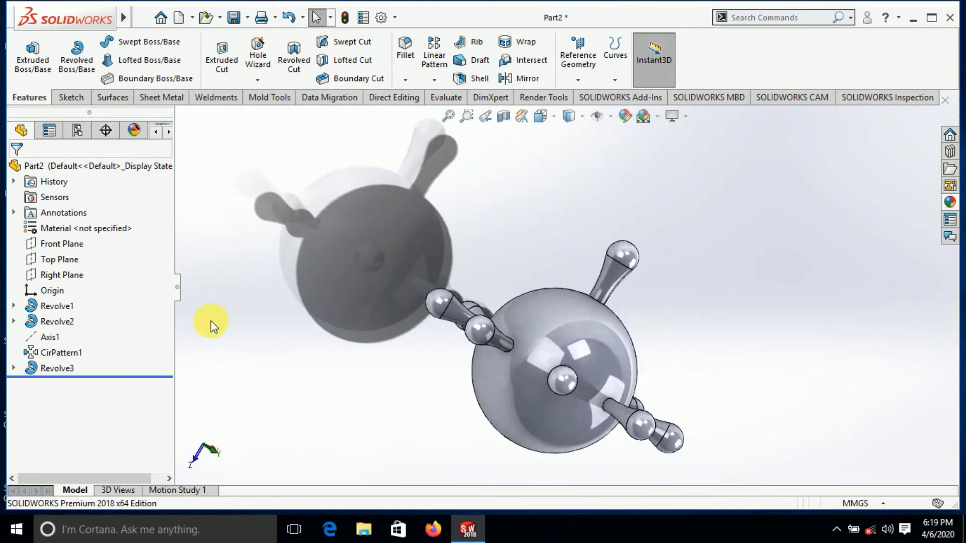
click(44, 260)
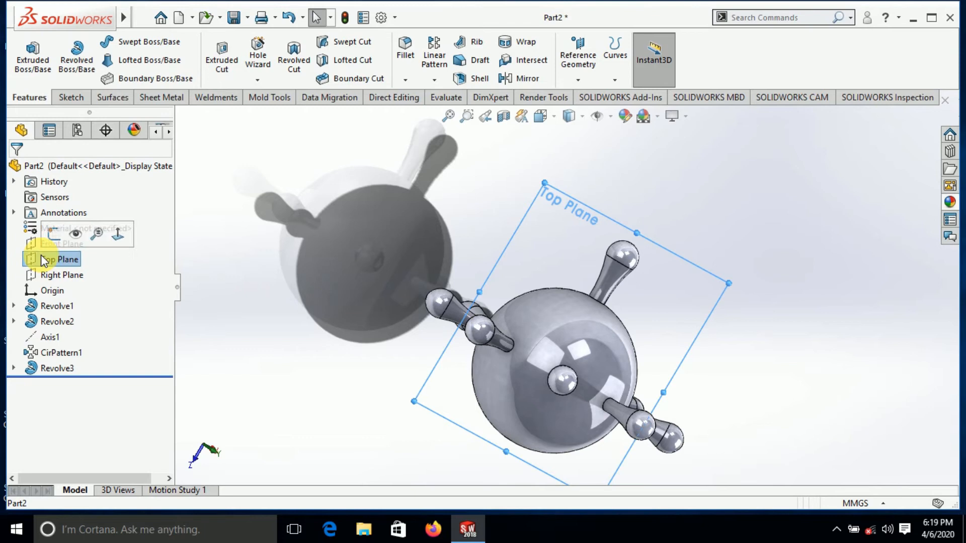
middle_drag(345, 318, 326, 357)
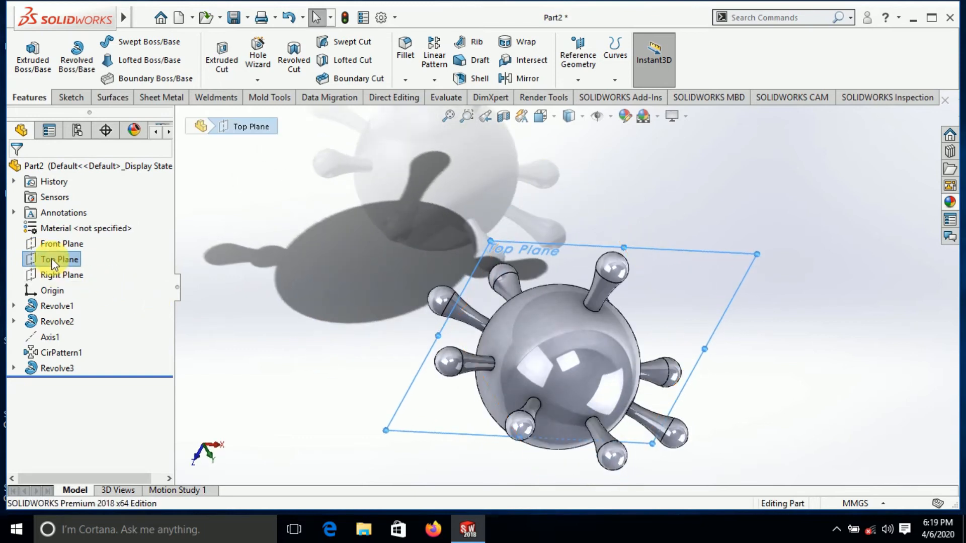
click(51, 246)
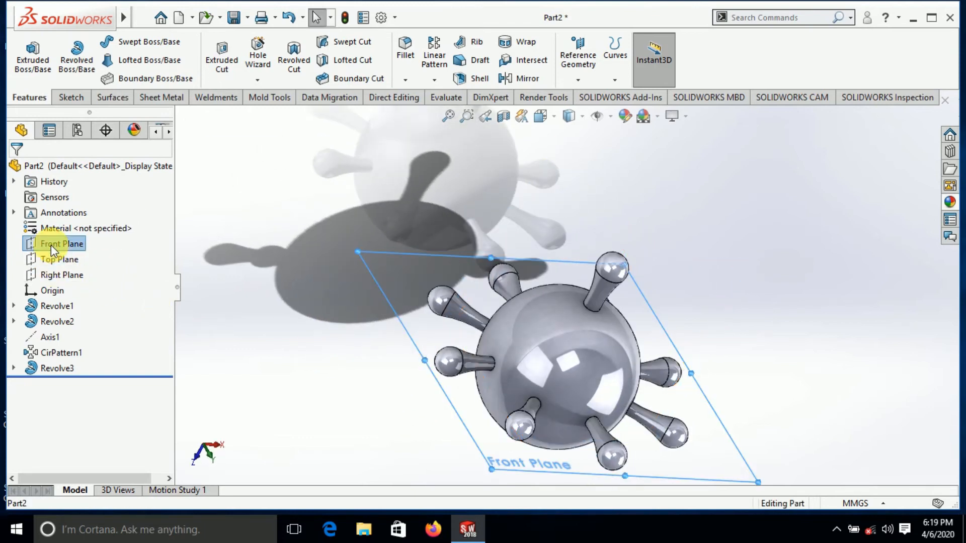
click(57, 275)
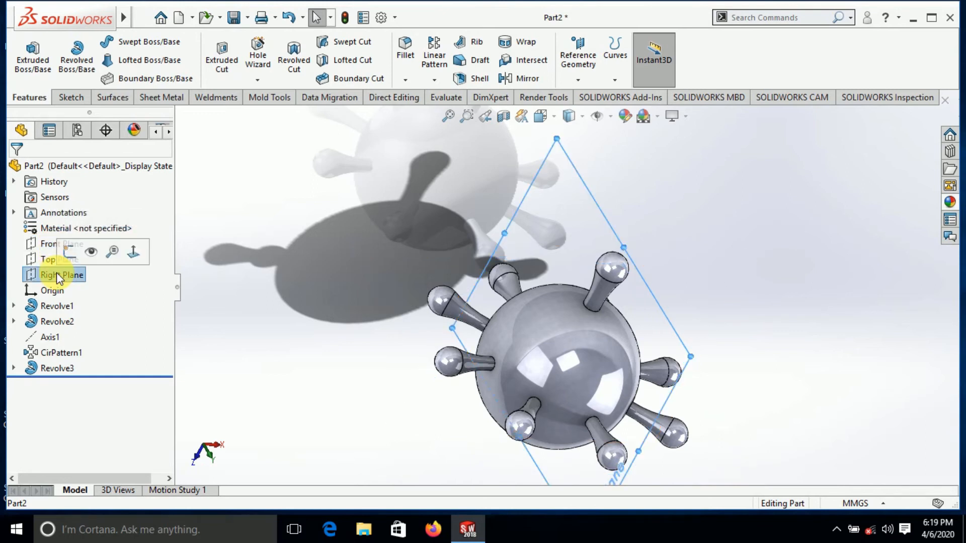
ctrl+click(51, 246)
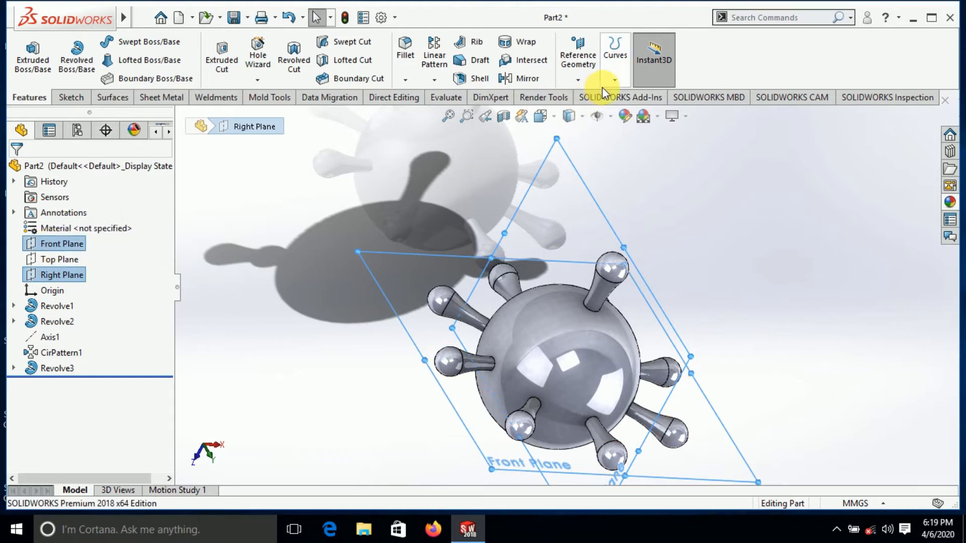
click(586, 82)
click(591, 115)
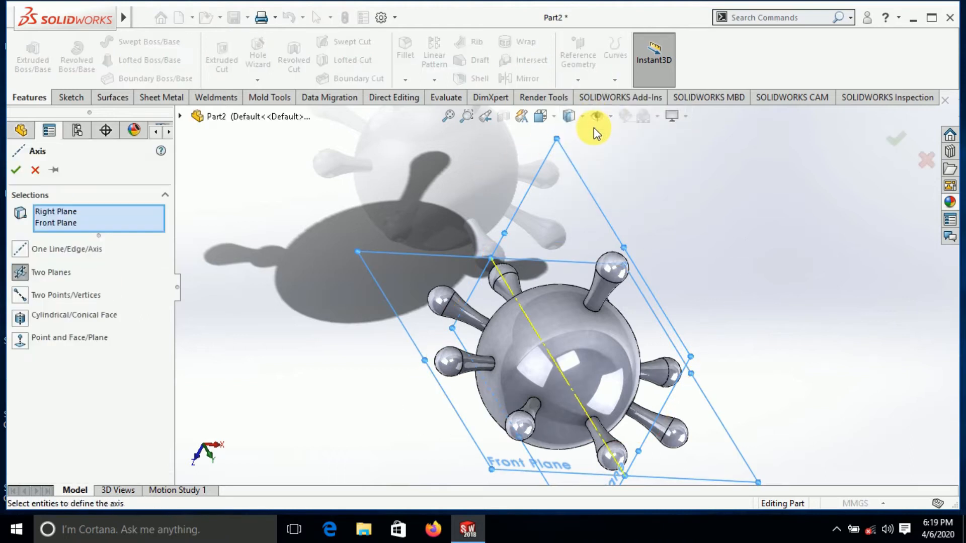
click(16, 170)
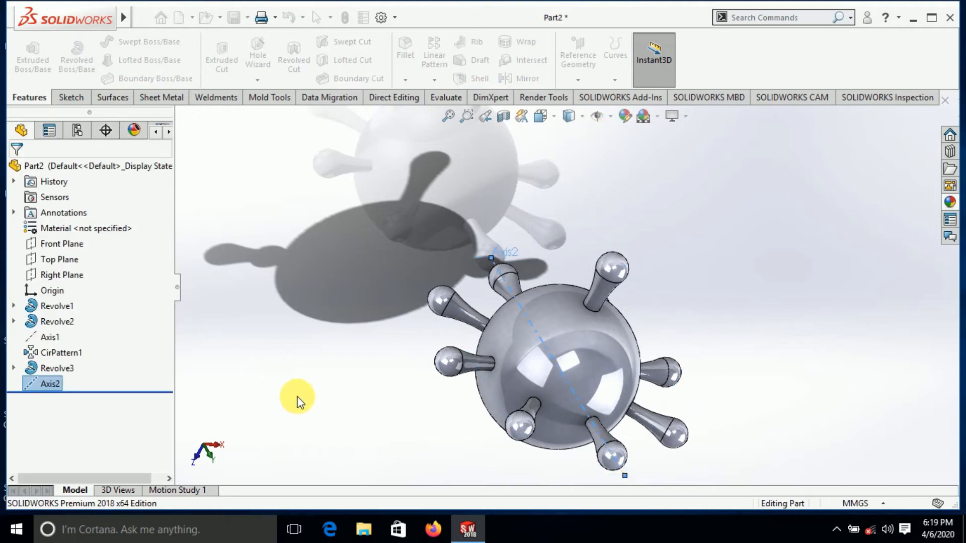
Step: Circular-pattern the second arm (Revolve3) about Axis2 with 8 equally spaced instances over 360 degrees
middle_drag(526, 362, 548, 426)
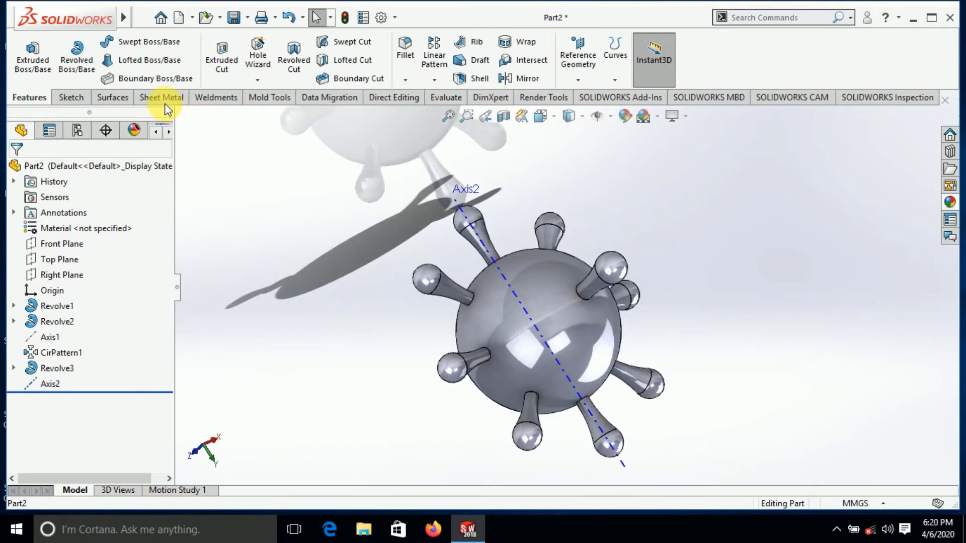
click(435, 80)
click(443, 110)
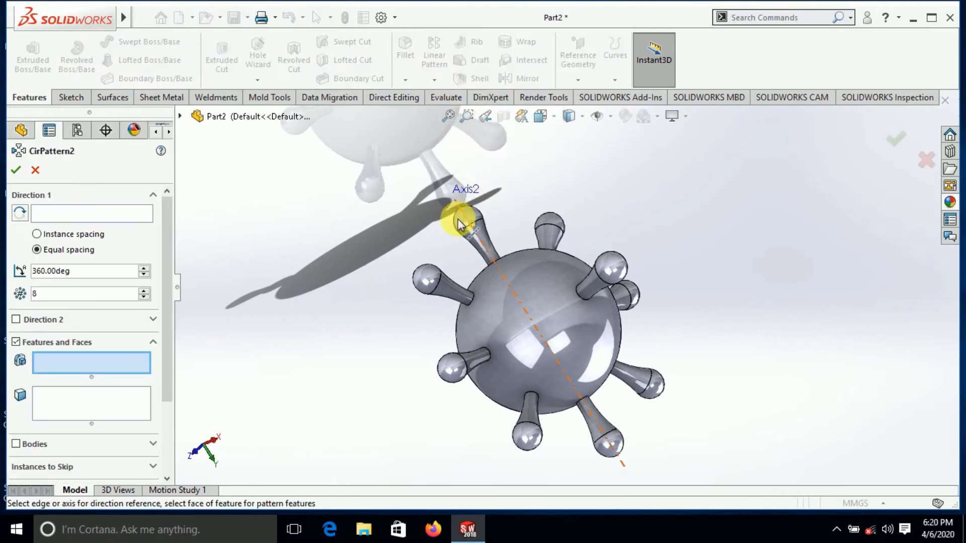
click(101, 212)
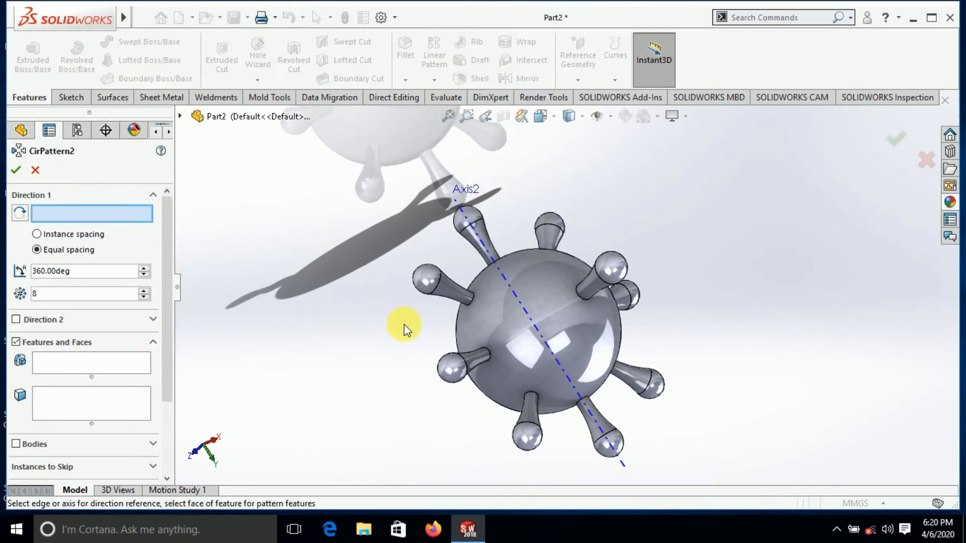
click(522, 310)
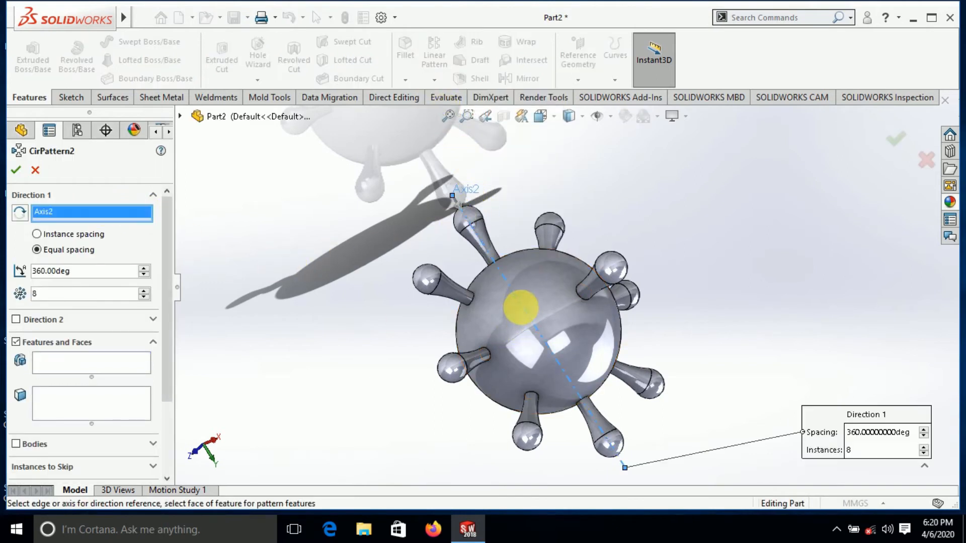
click(92, 364)
click(594, 289)
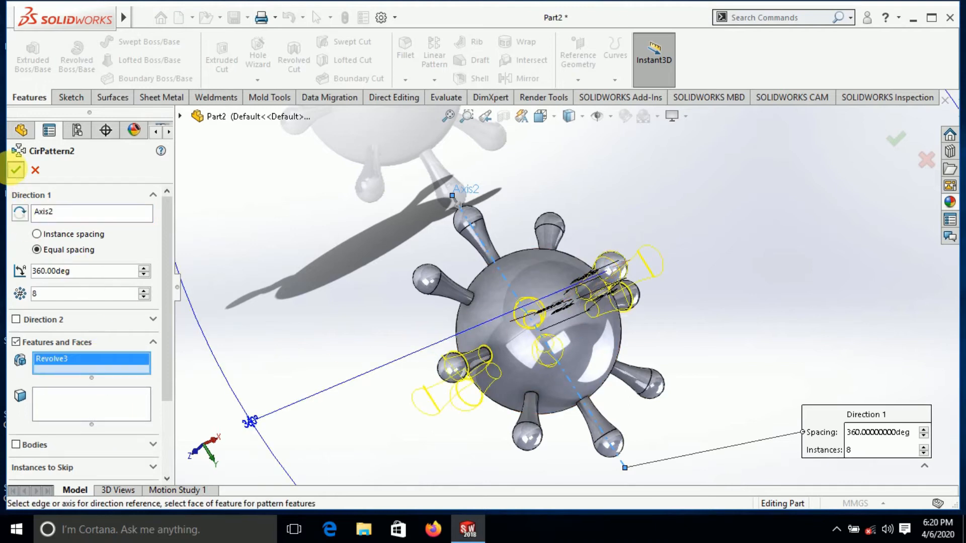
click(15, 171)
Step: Hide Axis2 running through the sphere
middle_drag(532, 276, 571, 306)
right_click(641, 359)
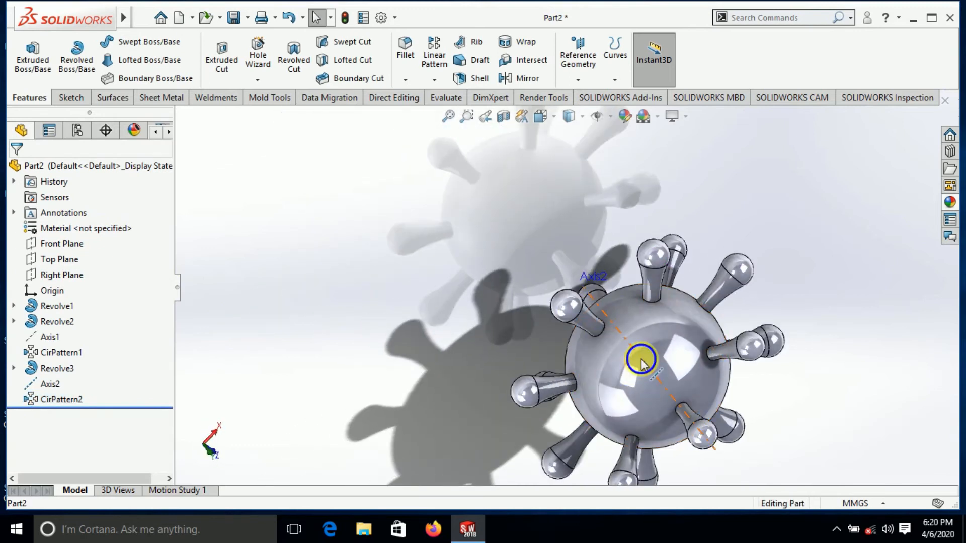
click(675, 306)
Step: Create a reference plane parallel to the Right Plane at an offset of 60 mm
middle_drag(680, 330, 725, 347)
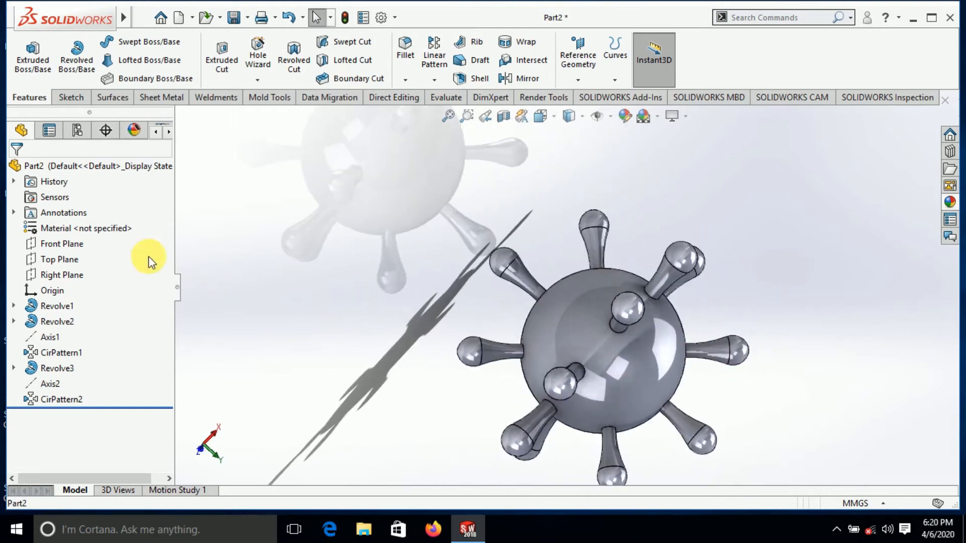
click(81, 275)
middle_drag(216, 351, 370, 356)
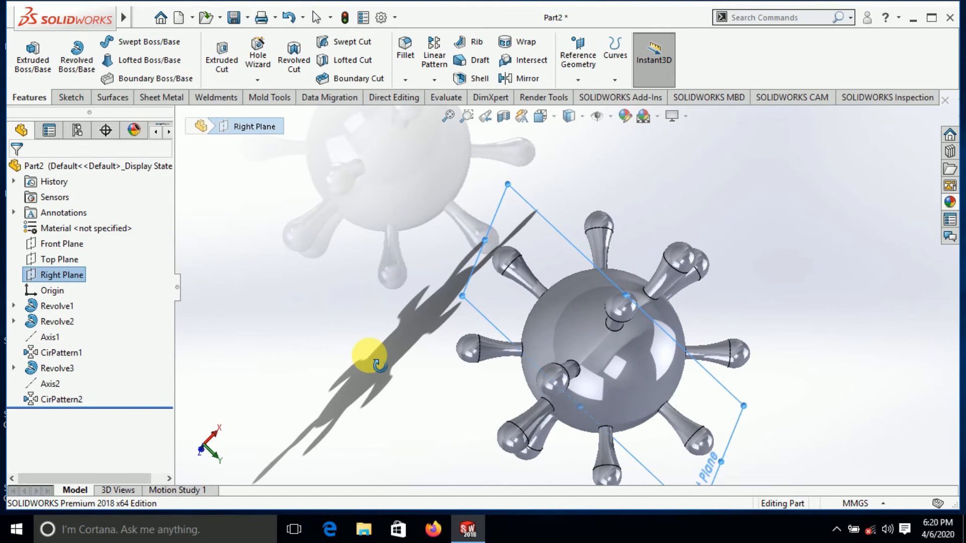
click(577, 79)
click(585, 101)
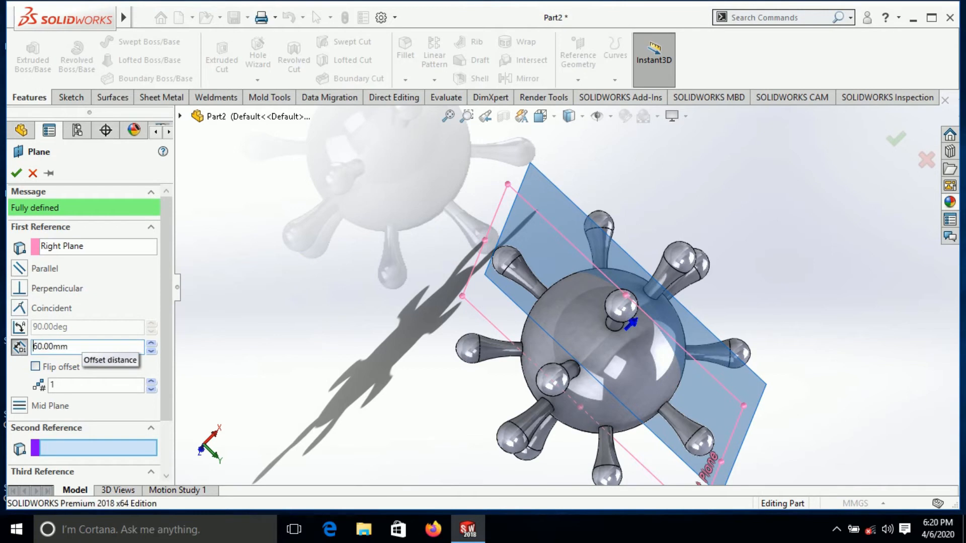
click(16, 174)
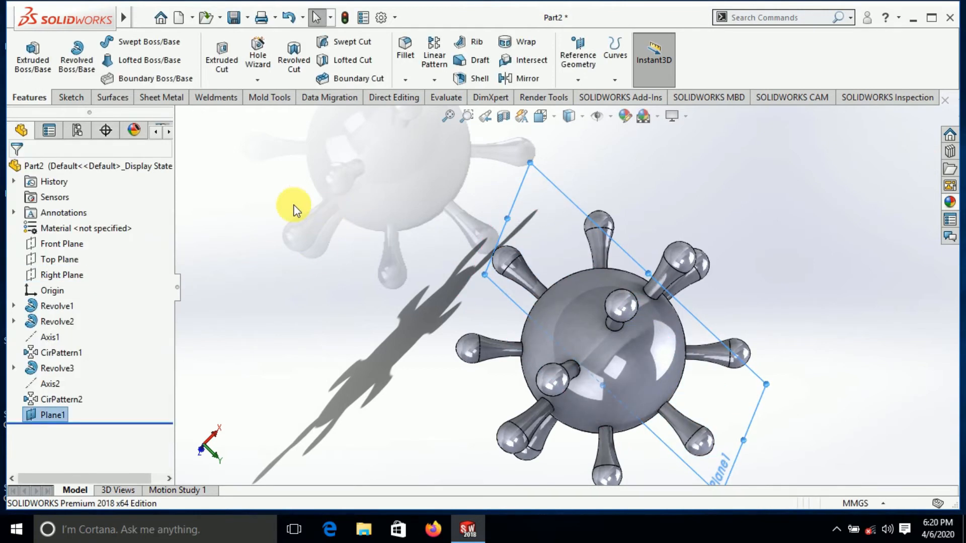
Step: Start a sketch on Plane1 and draw a construction line about 314 mm long, running diagonally upward from the origin
click(87, 98)
click(23, 69)
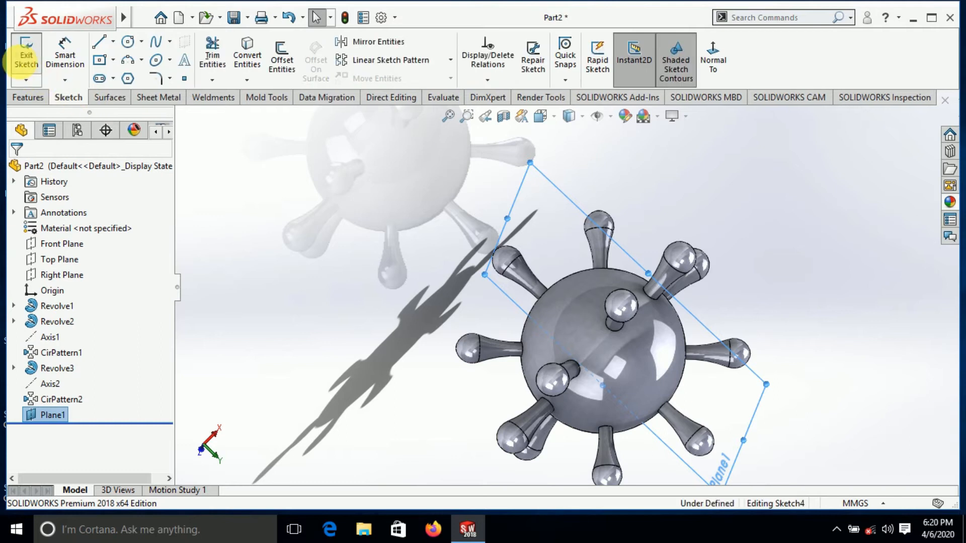
click(714, 59)
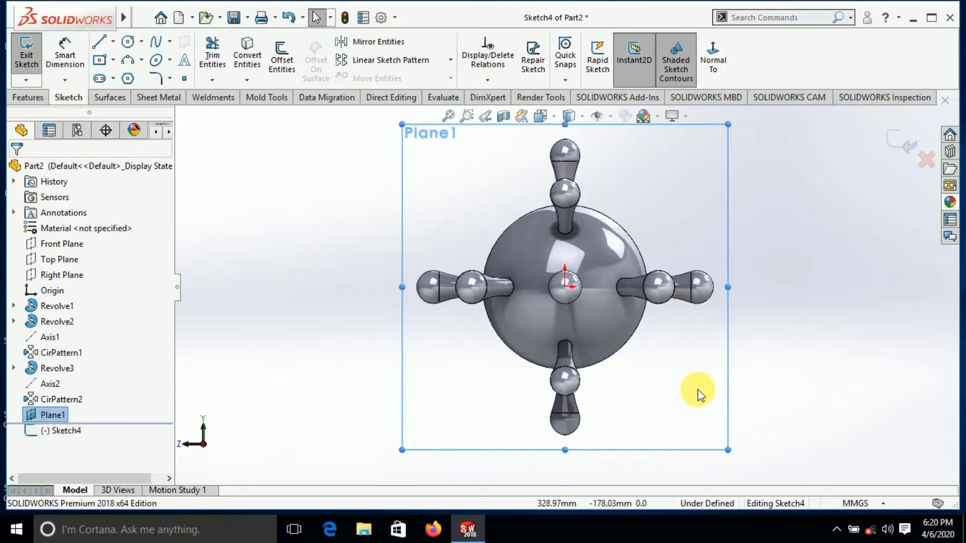
click(113, 42)
click(124, 76)
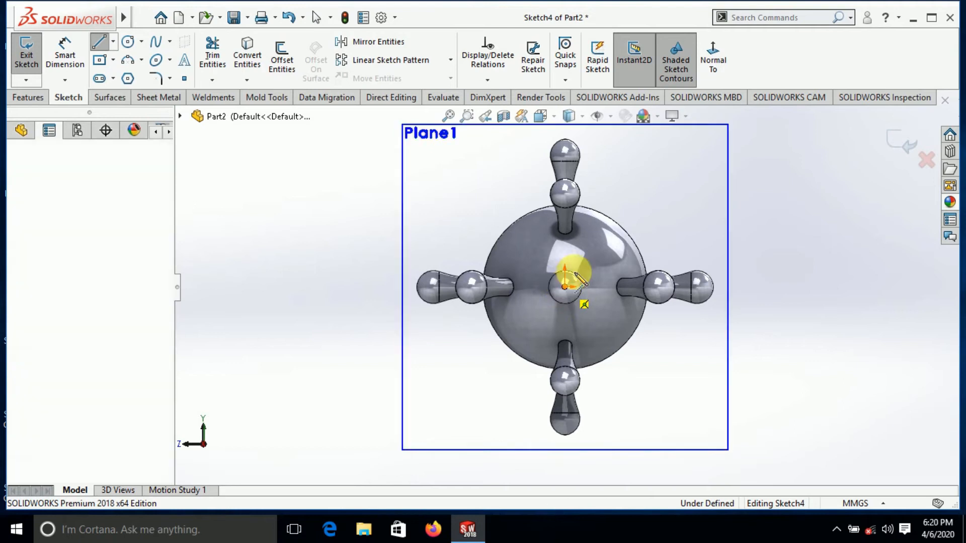
click(564, 287)
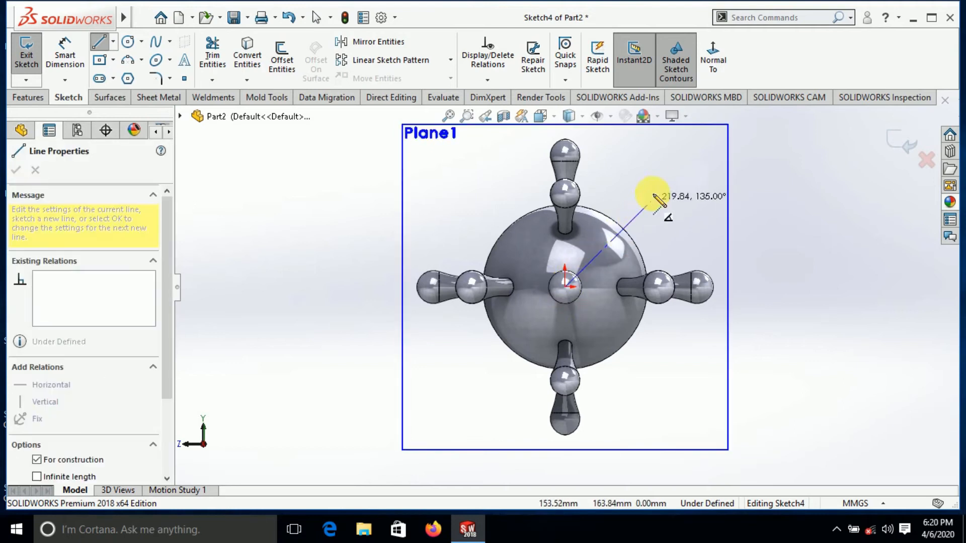
click(679, 158)
right_click(694, 247)
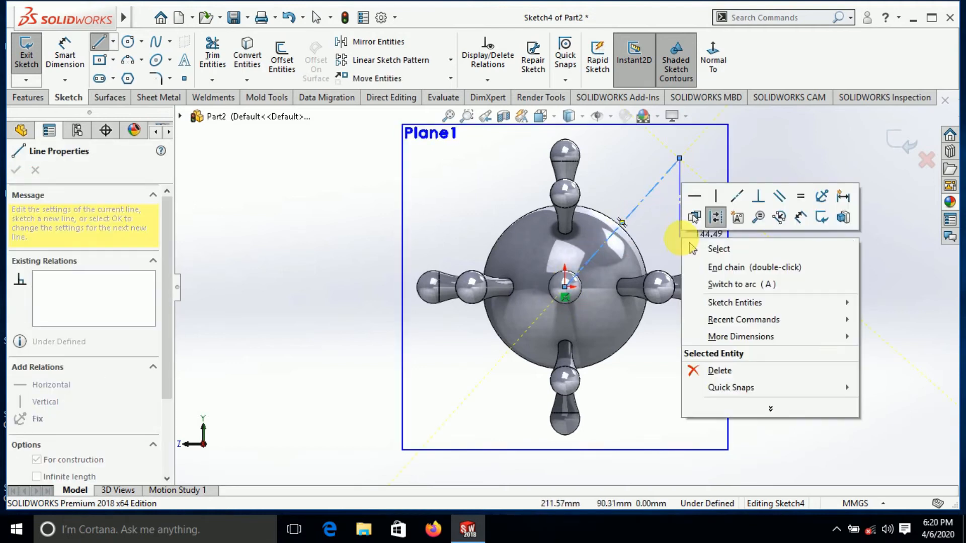
click(718, 248)
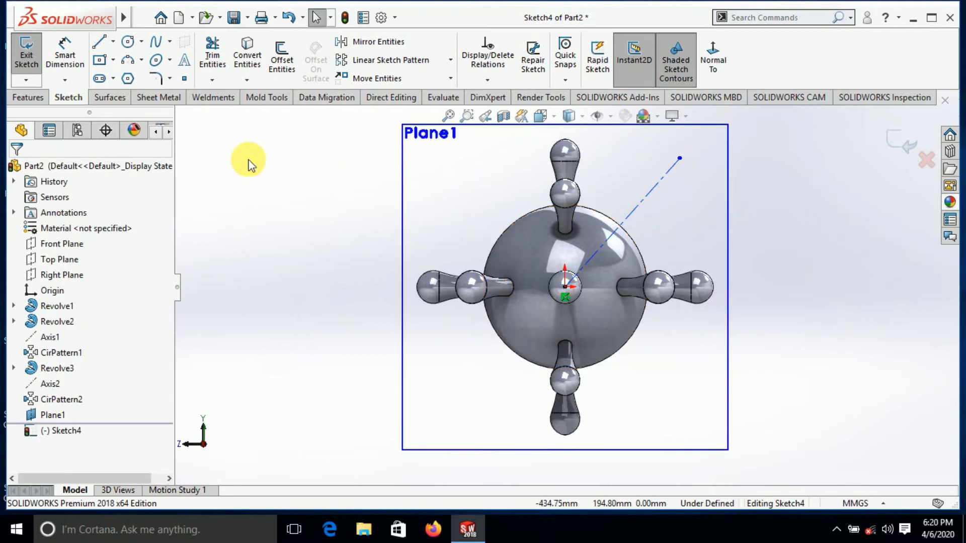
Step: Draw a horizontal construction line from the origin outward, extending past the end of the side arm
click(113, 42)
click(126, 75)
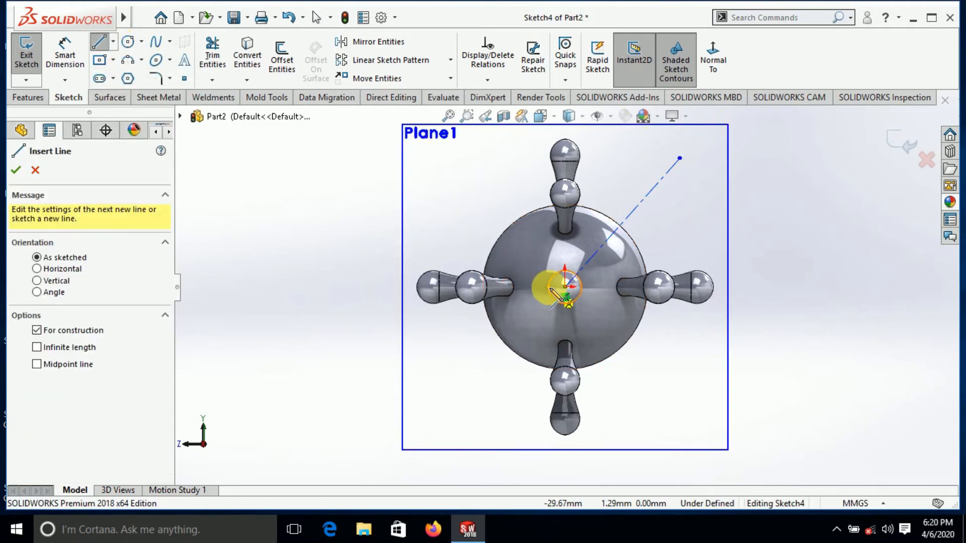
click(565, 286)
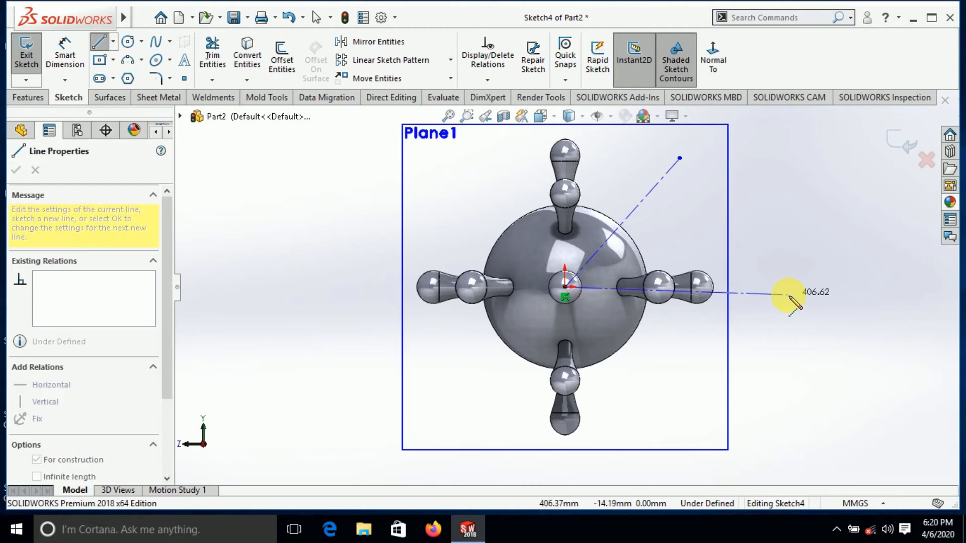
click(793, 287)
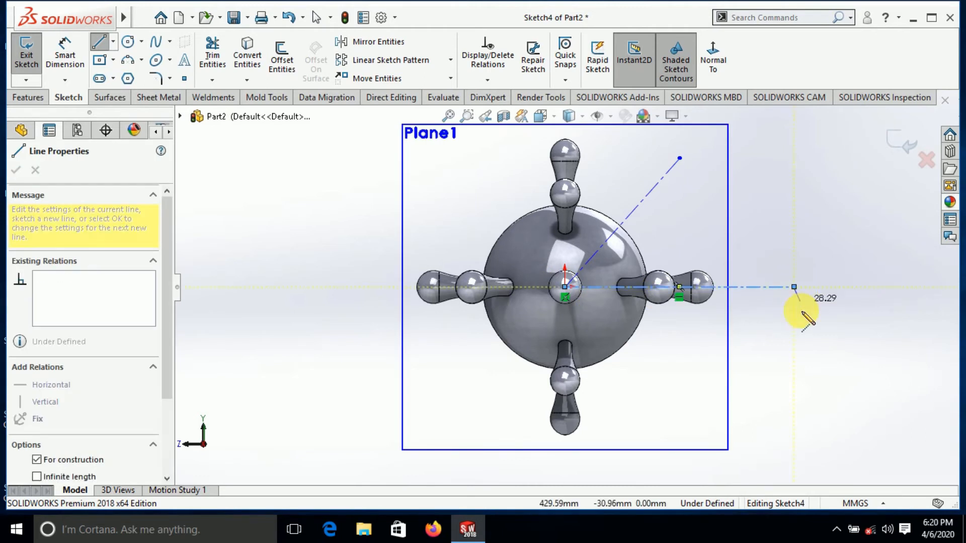
right_click(802, 326)
click(819, 334)
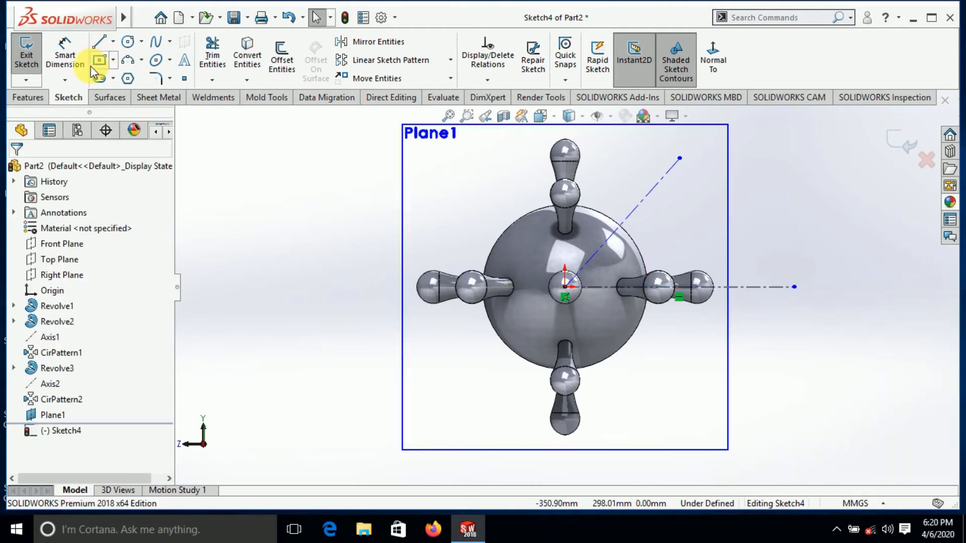
Step: Dimension the angle between the diagonal and horizontal construction lines as 45 degrees
click(66, 58)
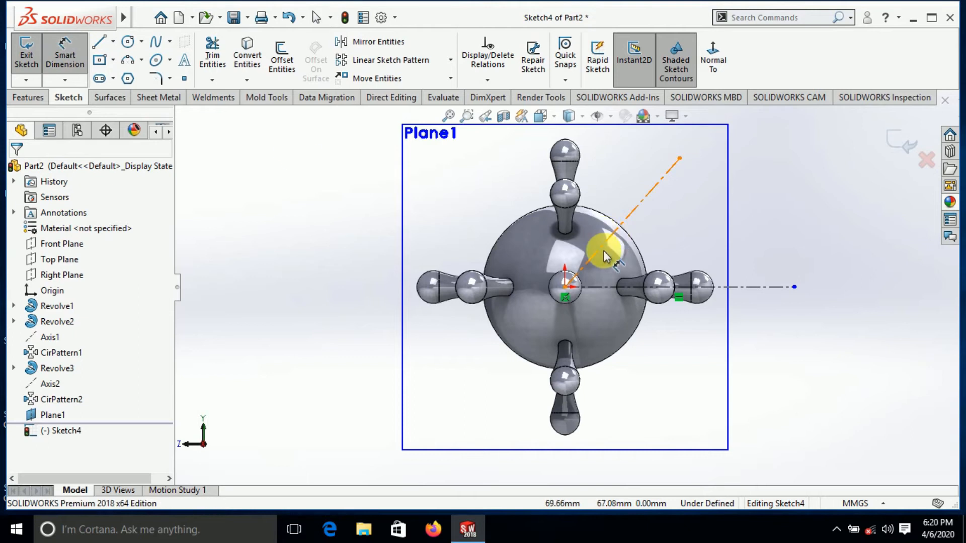
click(603, 251)
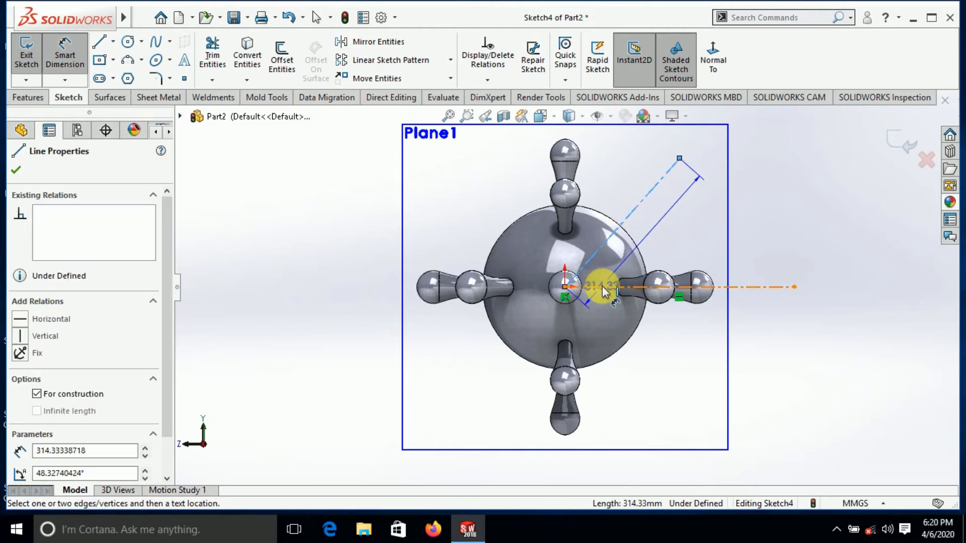
click(605, 288)
click(604, 274)
text(45)
key(Return)
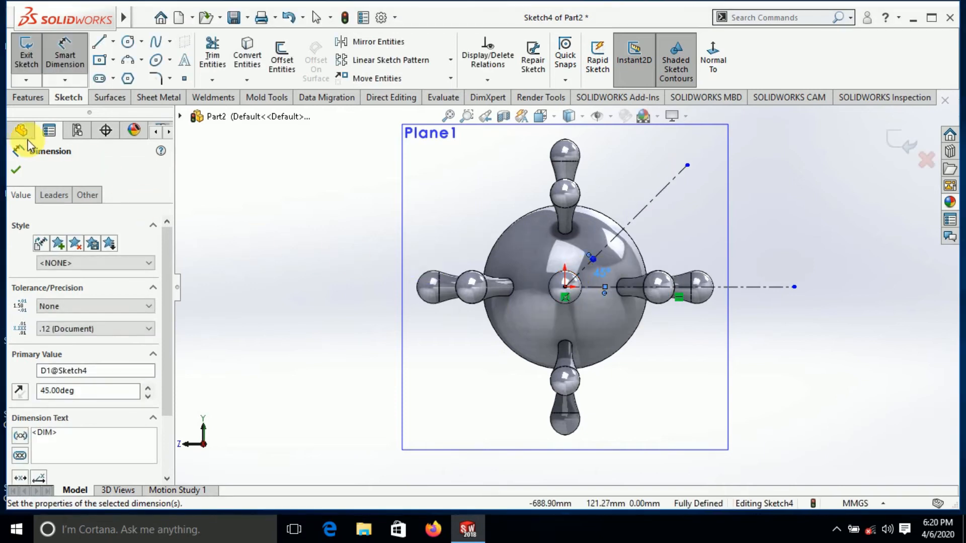
click(17, 170)
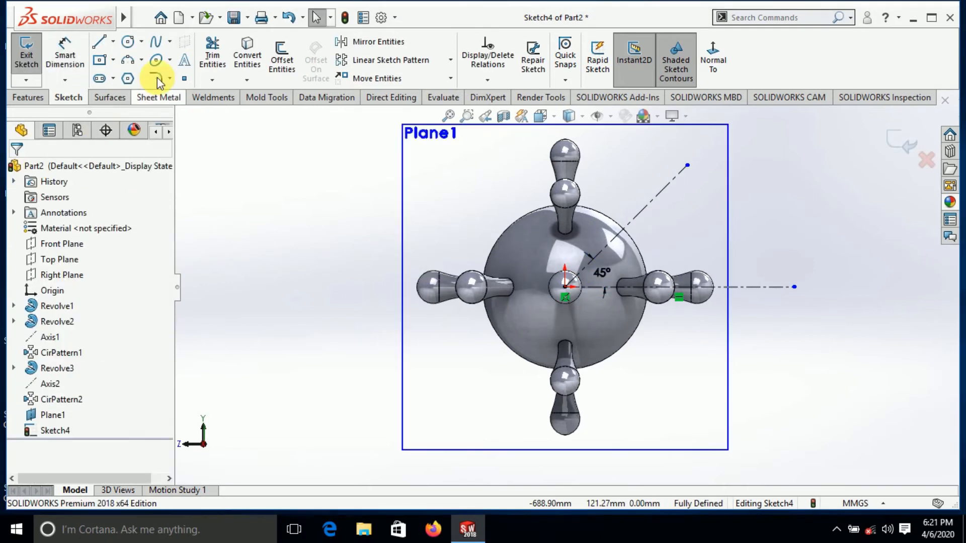
Step: Draw a short line perpendicular to the diagonal construction line, starting on it just inside the sphere's outline
click(99, 46)
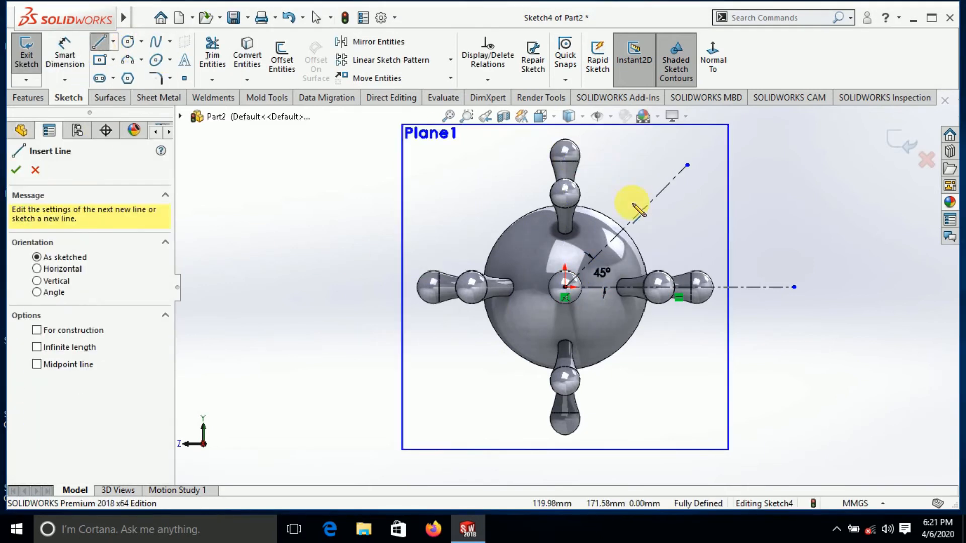
click(612, 241)
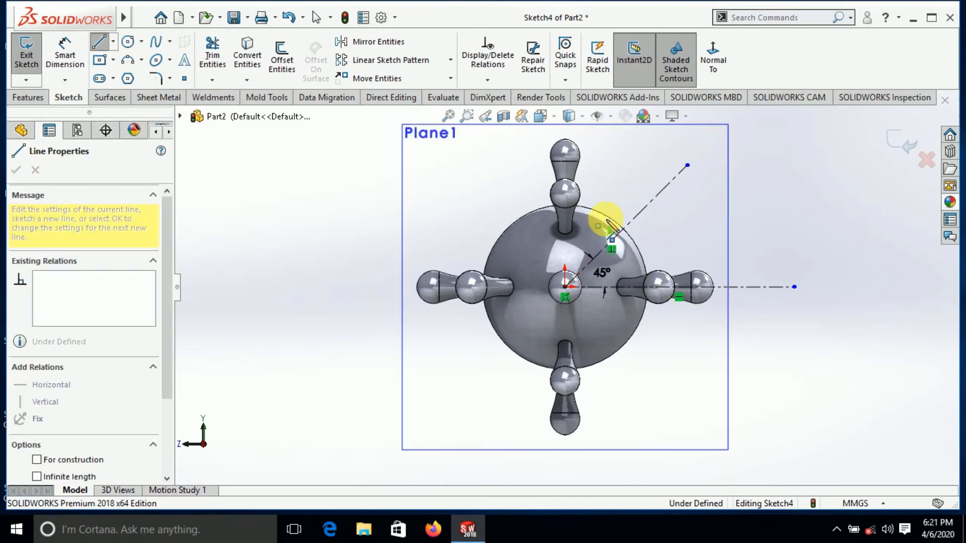
click(598, 225)
right_click(635, 181)
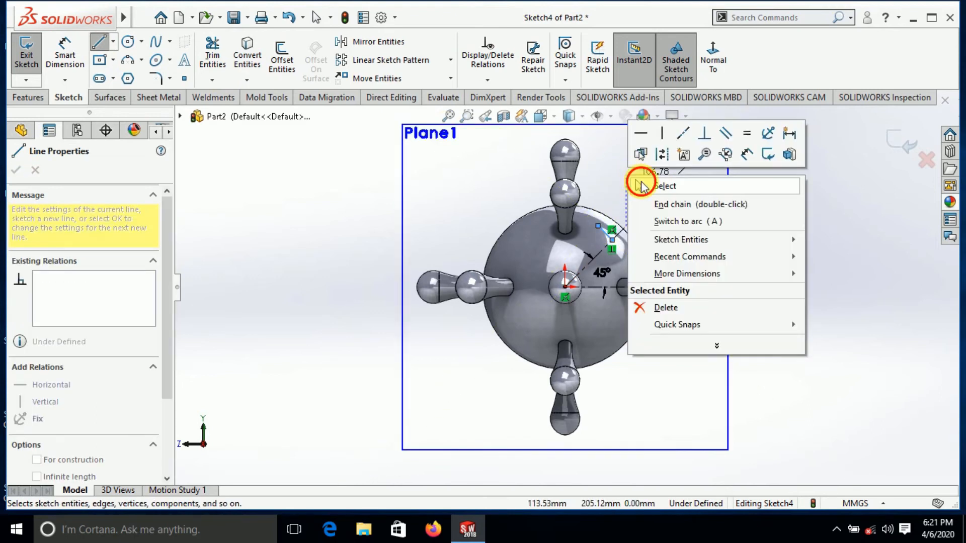
click(659, 186)
Step: Draw a three-point arc of about 220 mm radius from the short line's free end outward, bowing toward the diagonal construction line
click(130, 61)
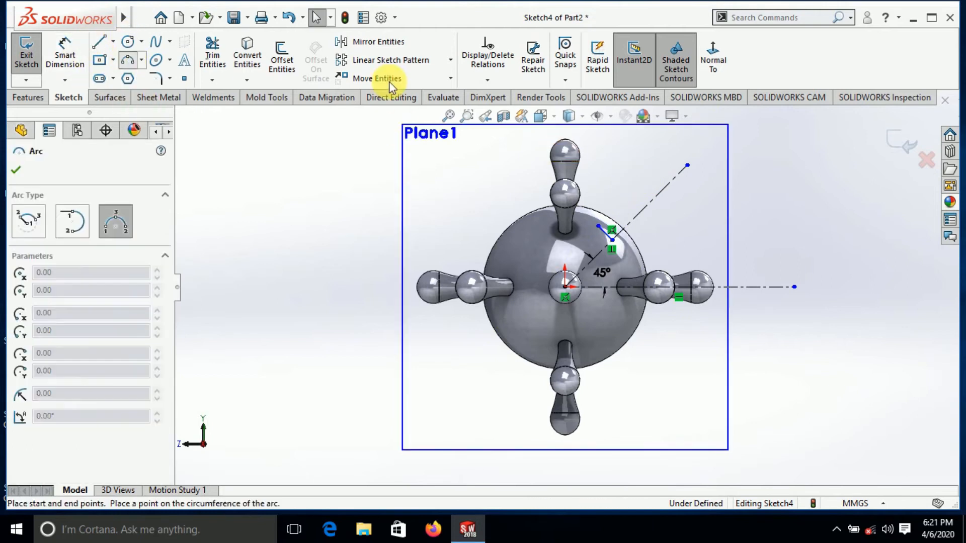
click(599, 227)
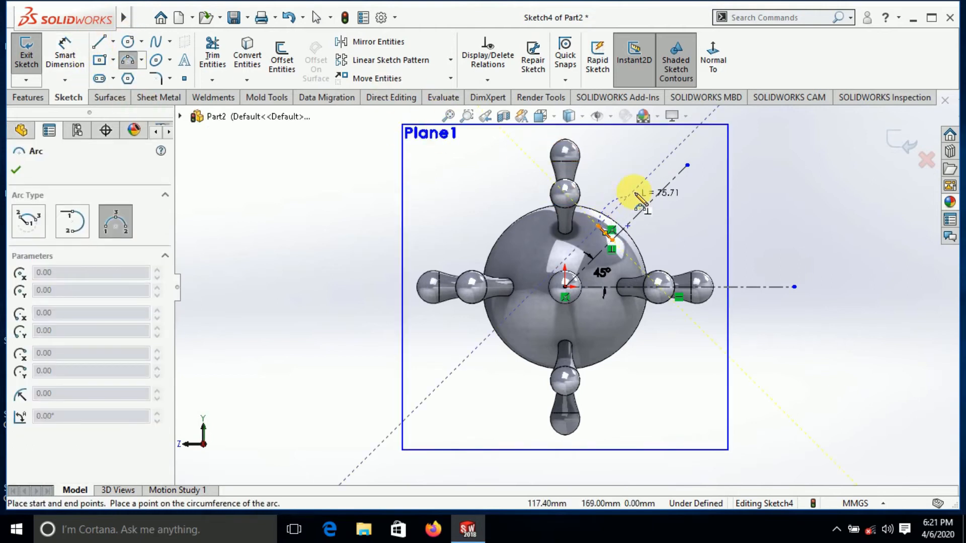
click(662, 161)
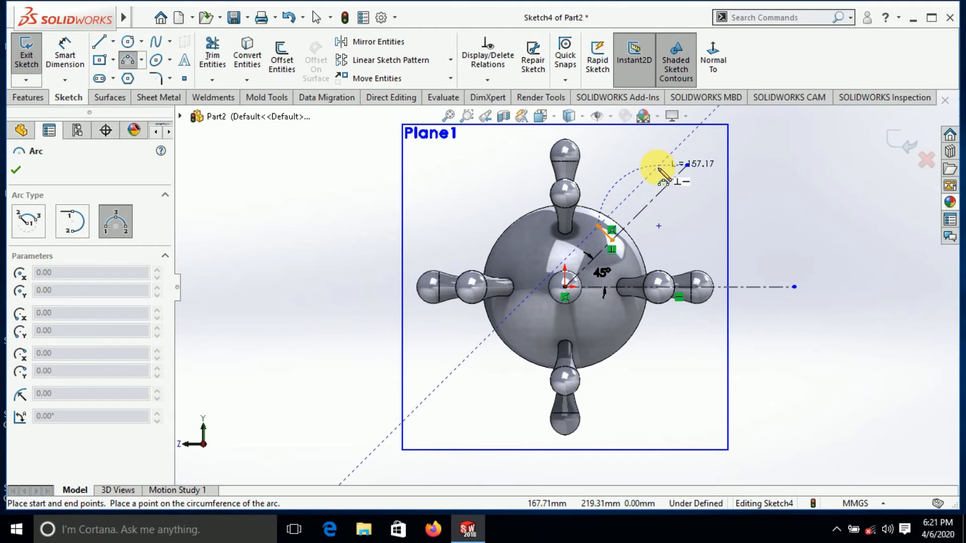
click(642, 196)
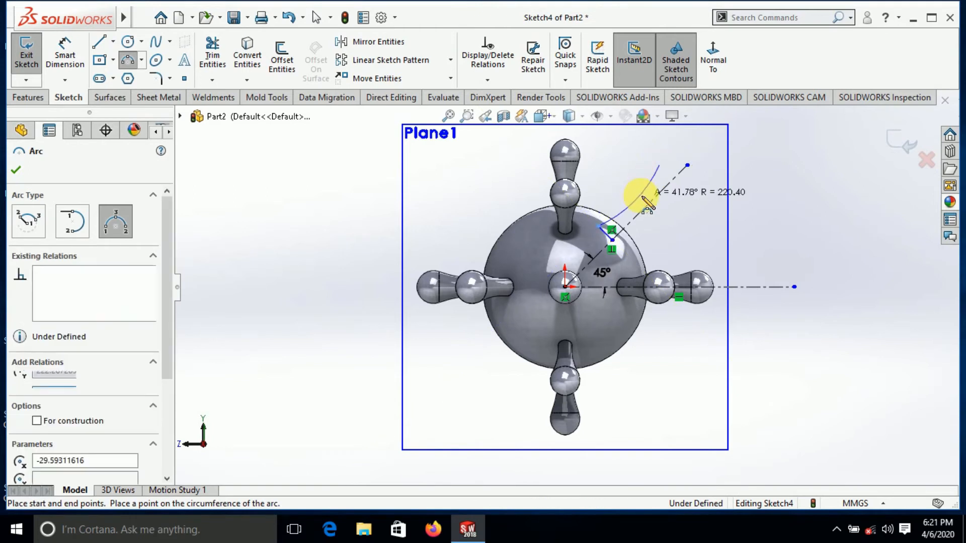
click(16, 171)
Step: Draw a circle of about 53 mm radius centred on the outer end of the diagonal construction line, reaching the arc's end
click(128, 41)
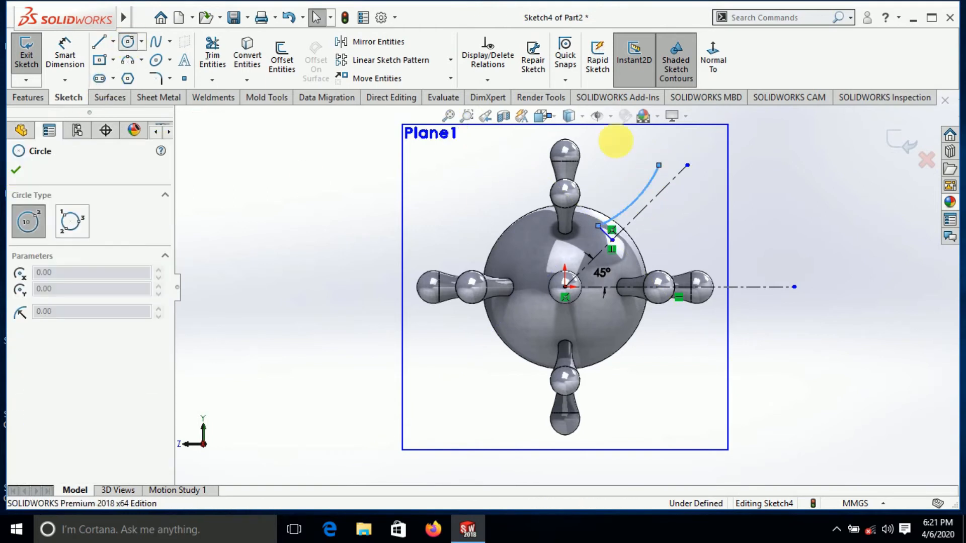
click(687, 165)
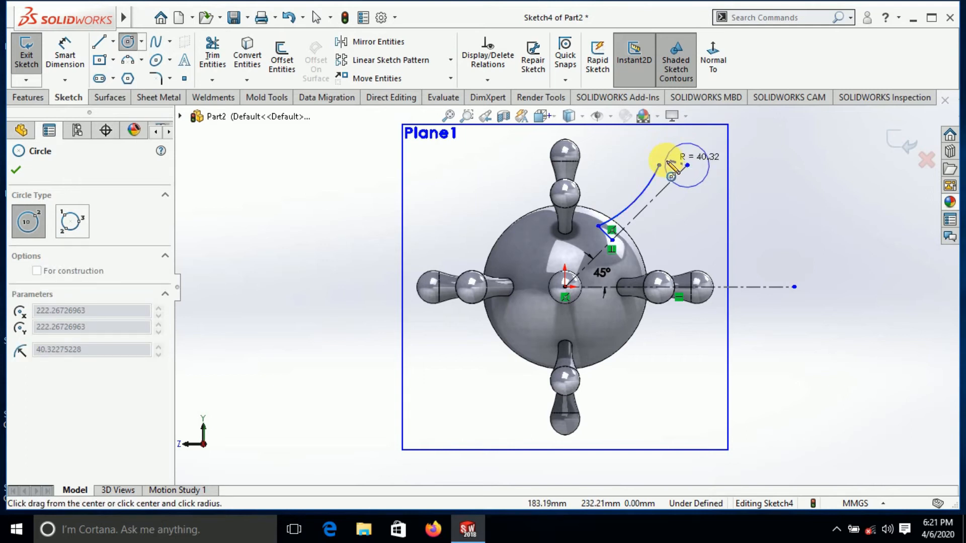
click(659, 161)
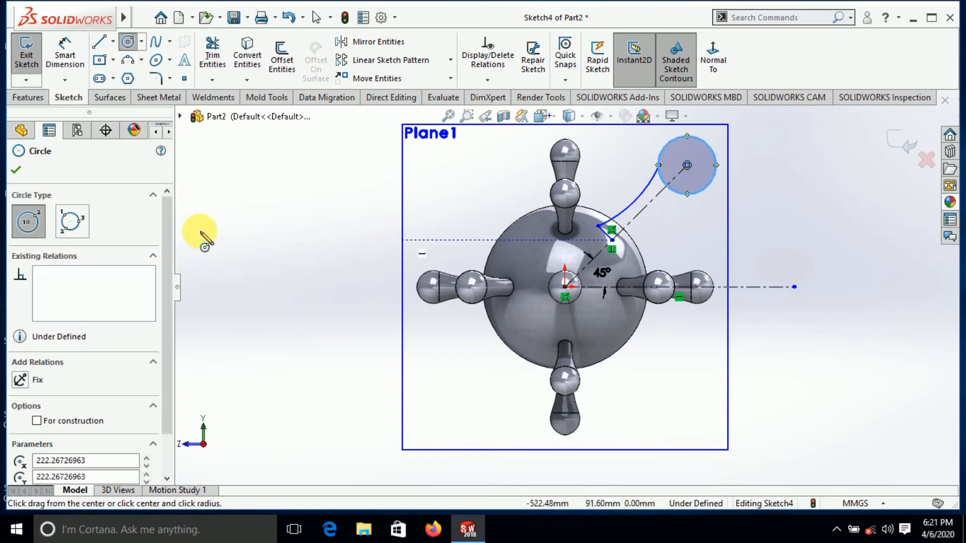
click(15, 173)
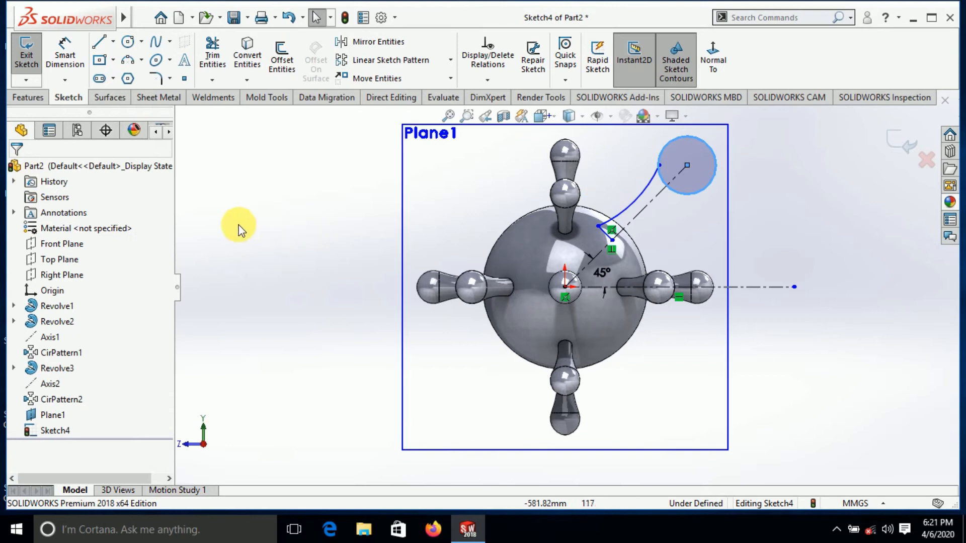
Step: Add a tangent relation between the arc and the circle
scroll(691, 177, down, 3)
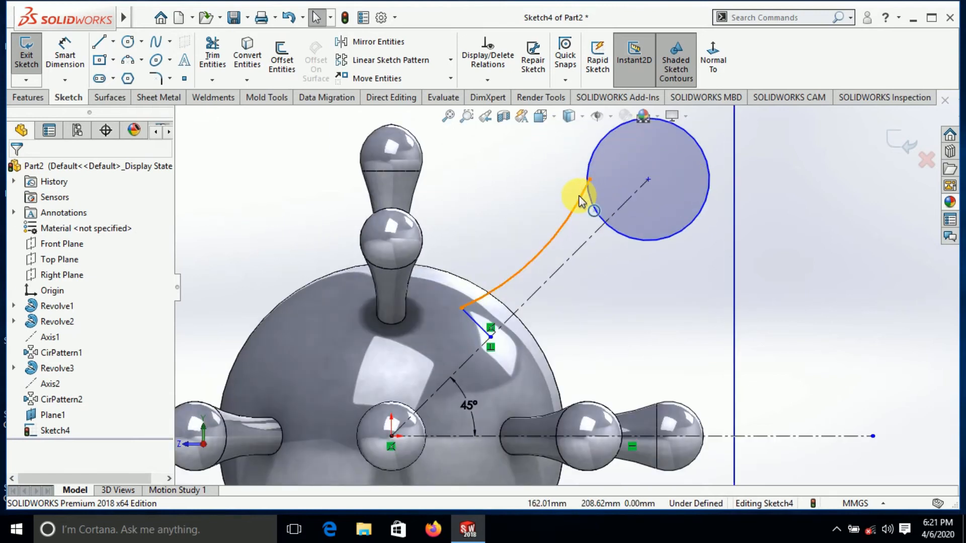
click(583, 197)
ctrl+click(593, 153)
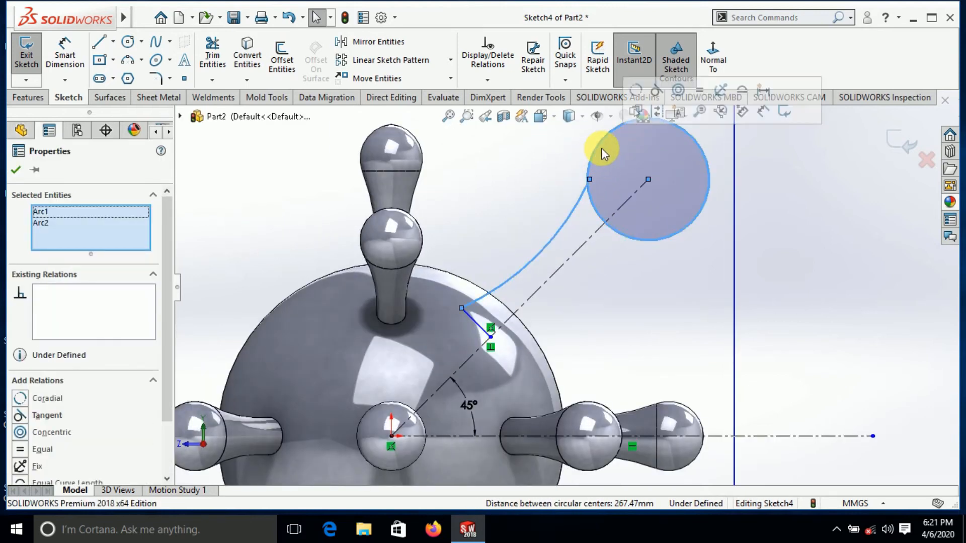
click(654, 99)
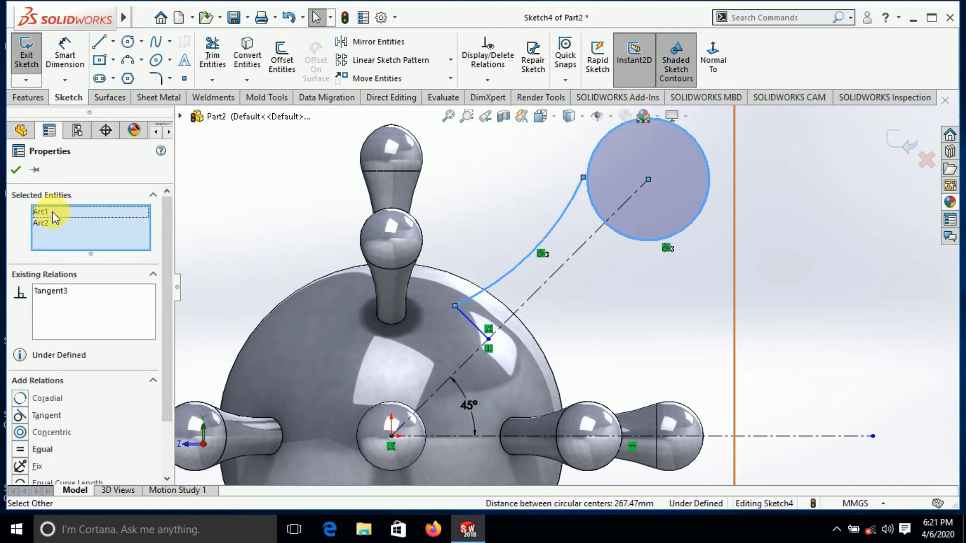
click(18, 171)
Step: Extend the arc to meet the circle and the diagonal construction line to the circle's far edge
click(213, 81)
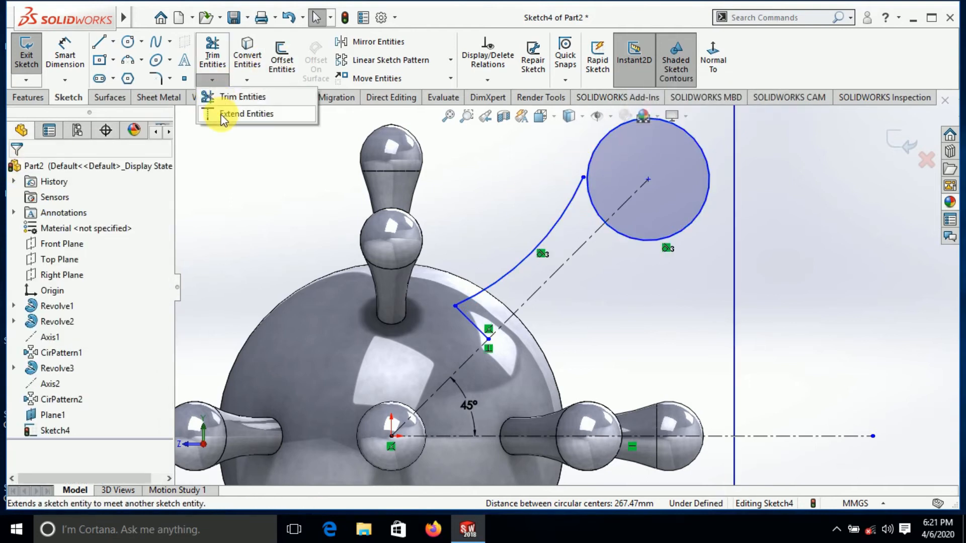
click(226, 95)
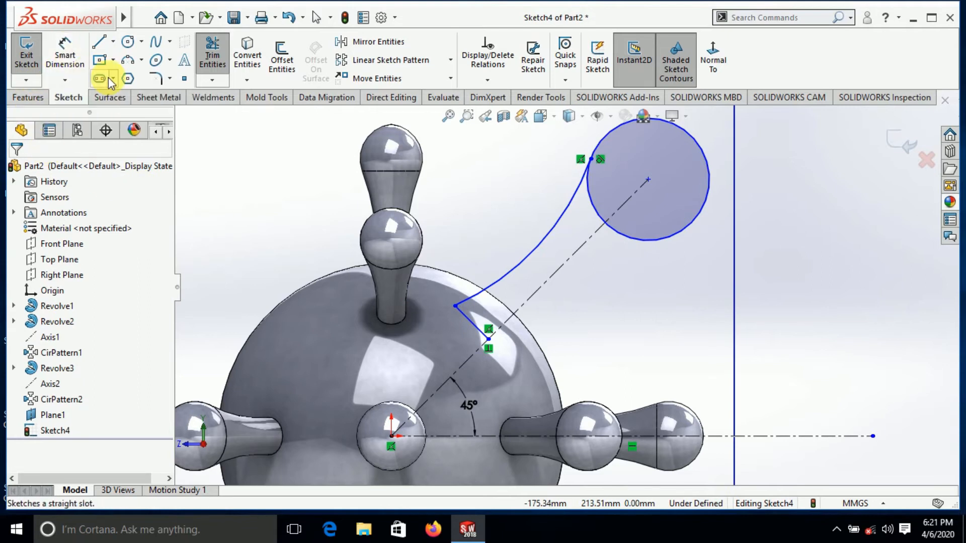
click(211, 56)
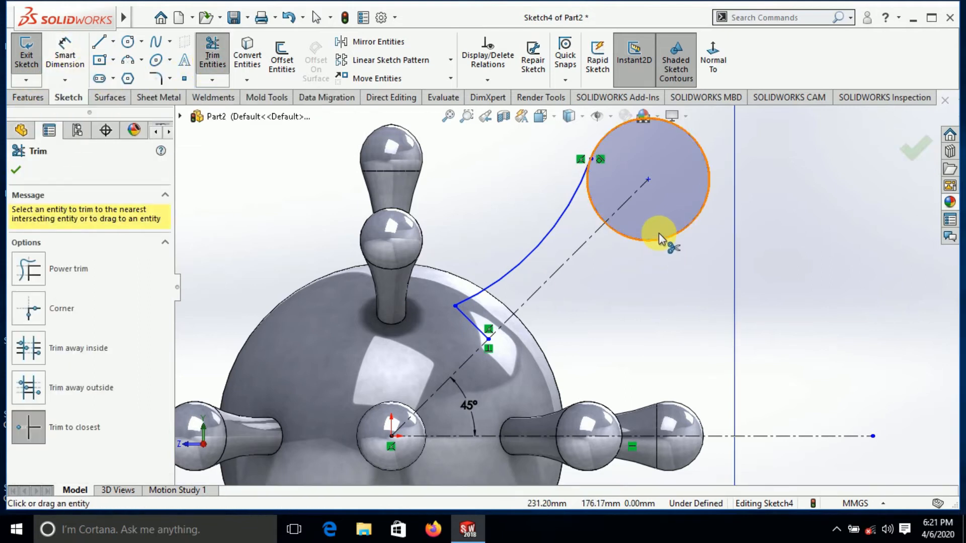
click(215, 83)
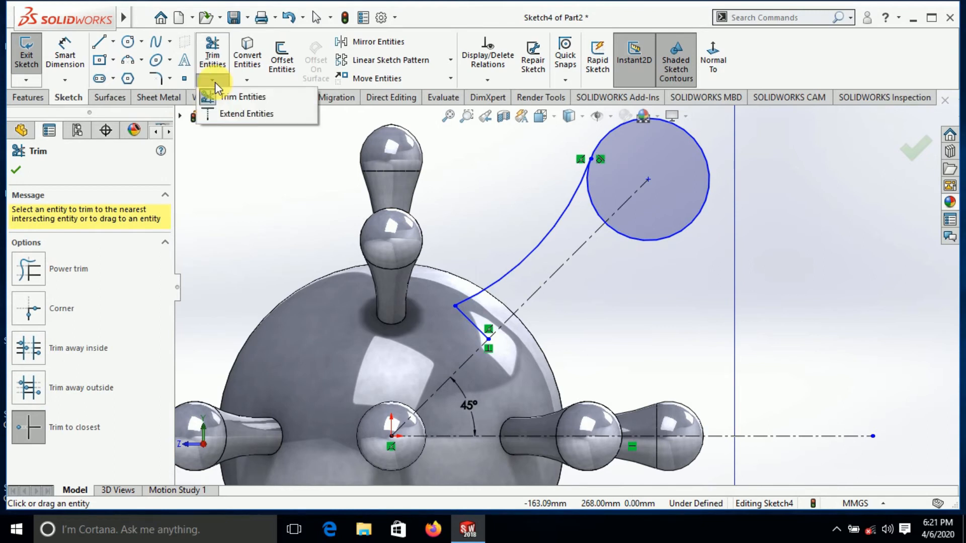
click(225, 111)
click(630, 195)
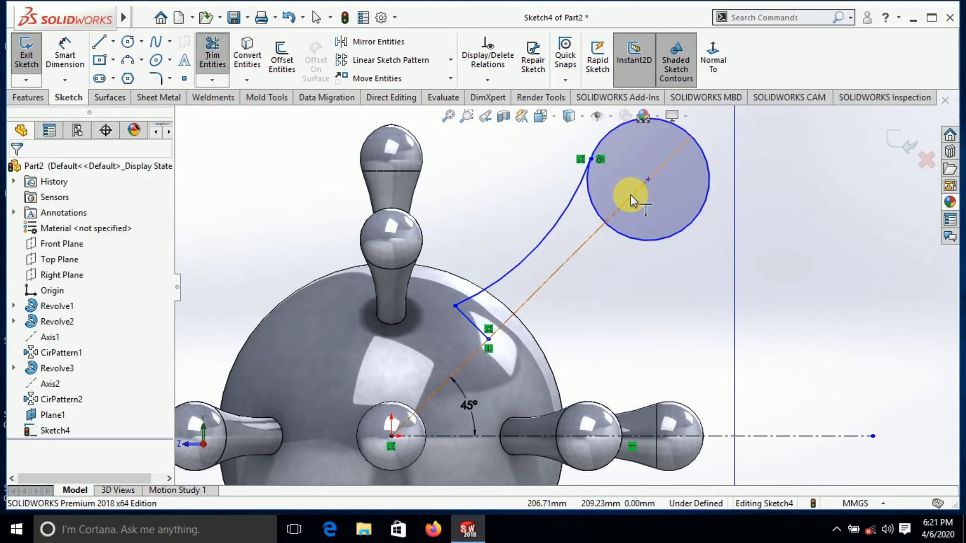
Step: Trim away the circle's lower portions, keeping only the cap from the tangent arc to the diagonal construction line's outer end
click(229, 50)
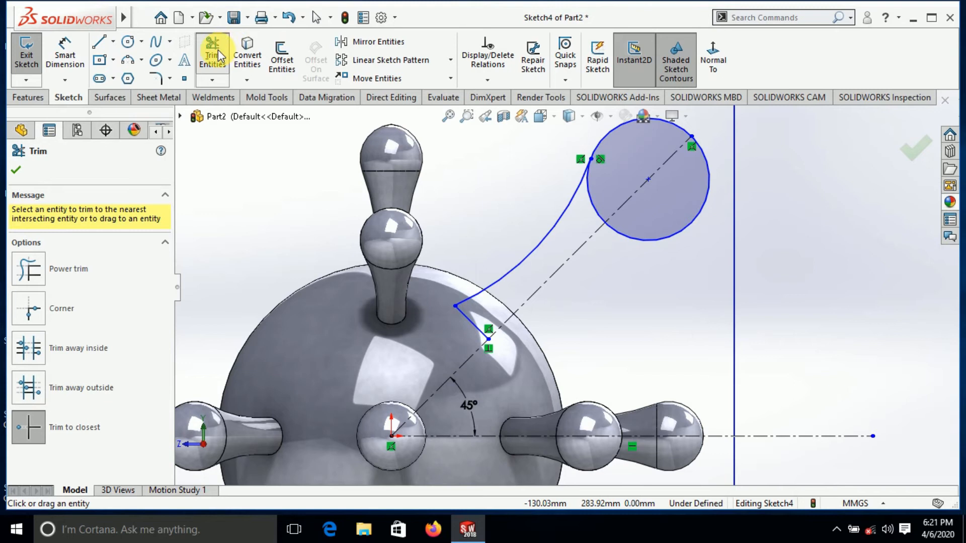
click(220, 56)
click(670, 235)
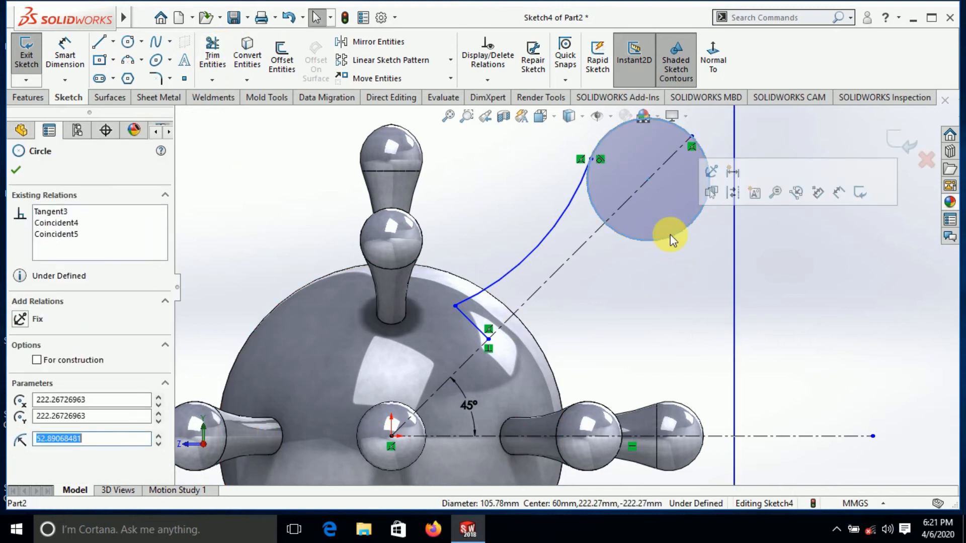
click(212, 56)
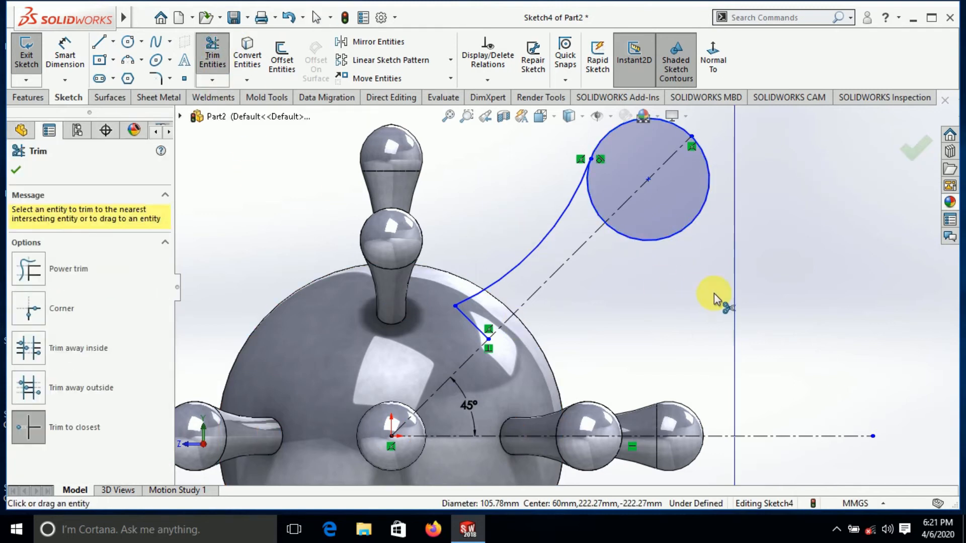
click(691, 227)
click(596, 206)
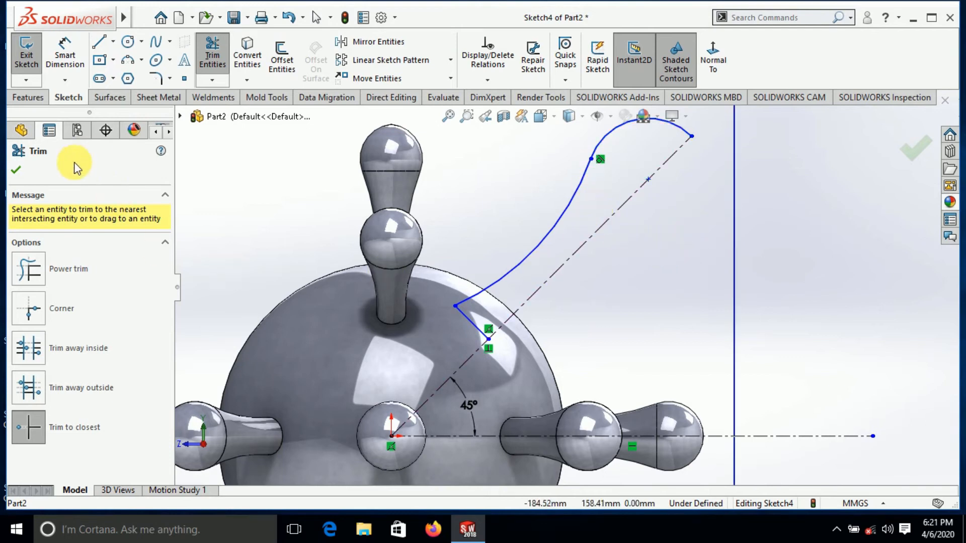
click(15, 170)
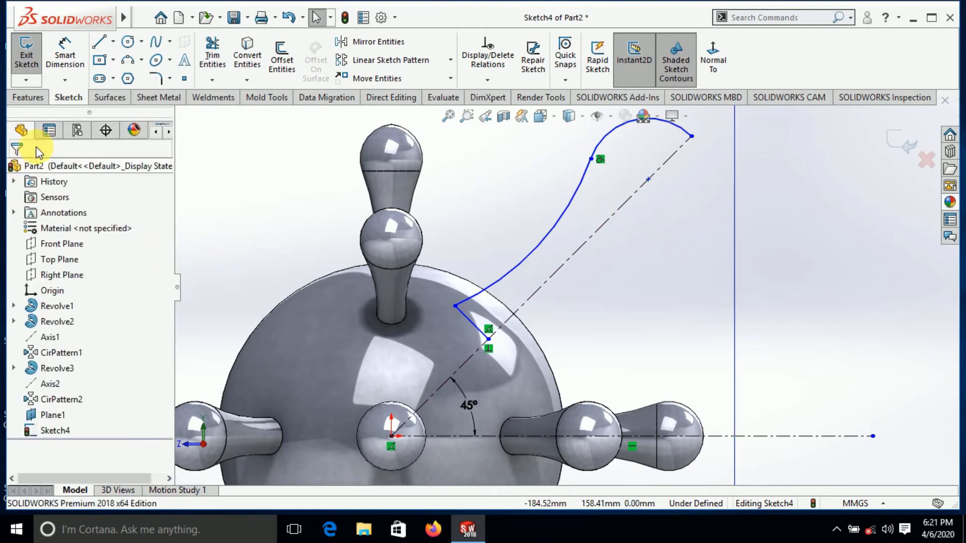
Step: Close the profile with a solid line along the diagonal construction line, from the short line's inner end to the cap's outer end
click(99, 41)
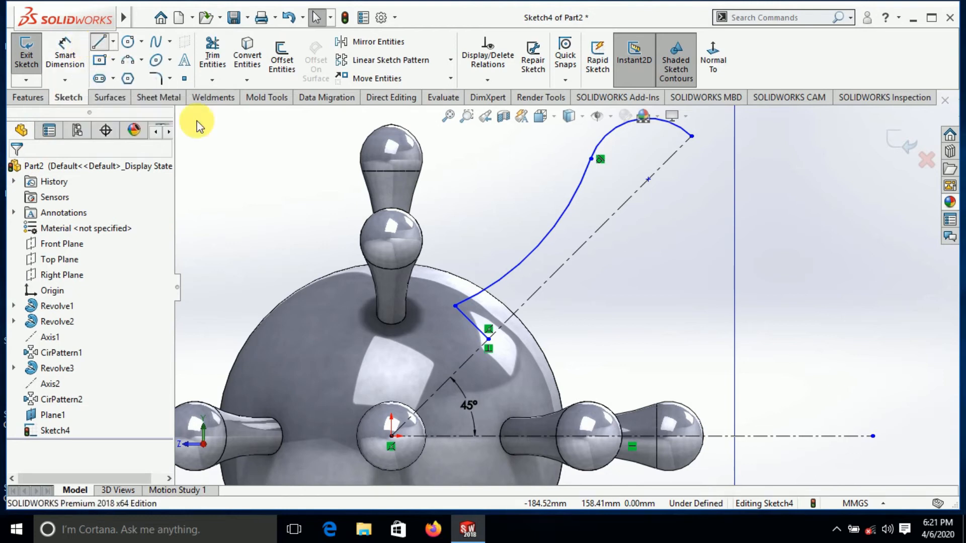
click(488, 339)
click(692, 136)
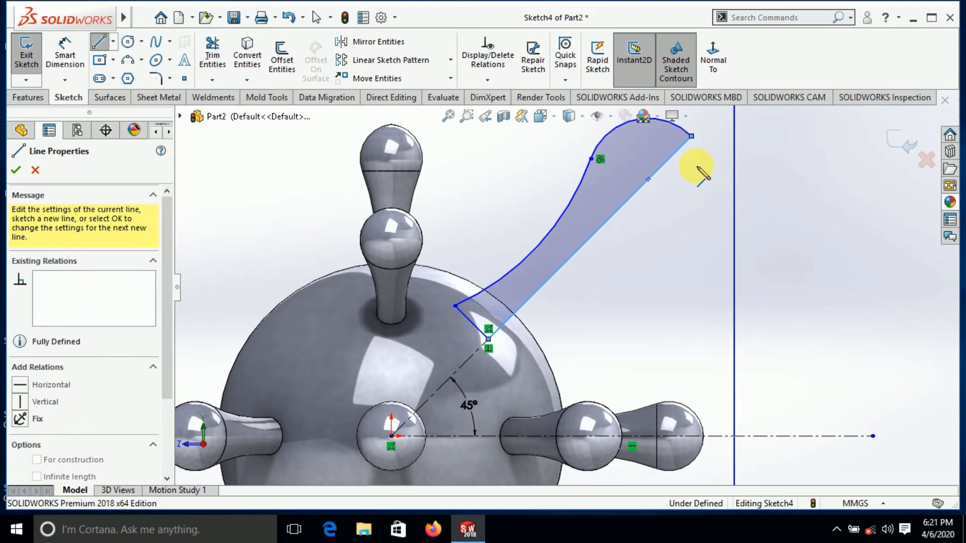
right_click(697, 201)
click(707, 210)
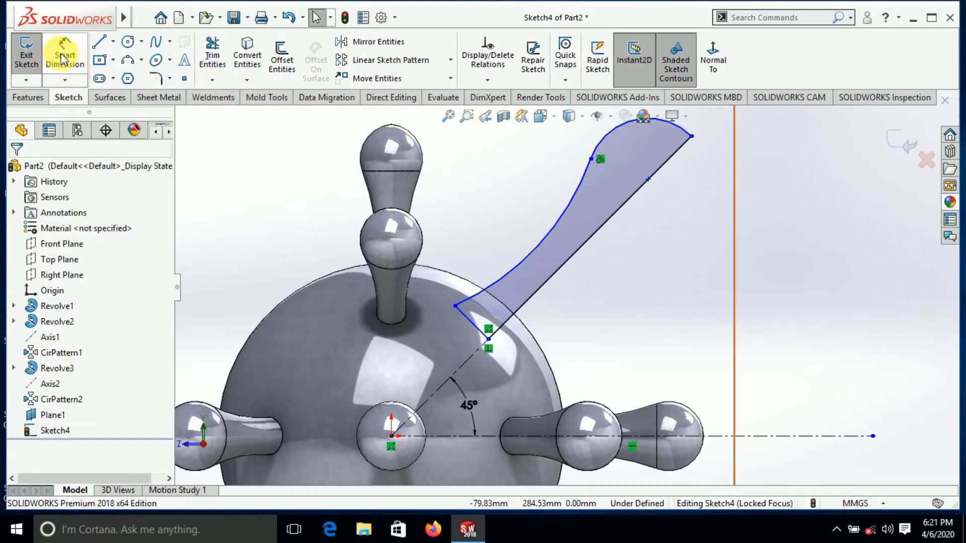
Step: Dimension the distance from the origin to the short line's end on the diagonal as 120 mm
click(63, 59)
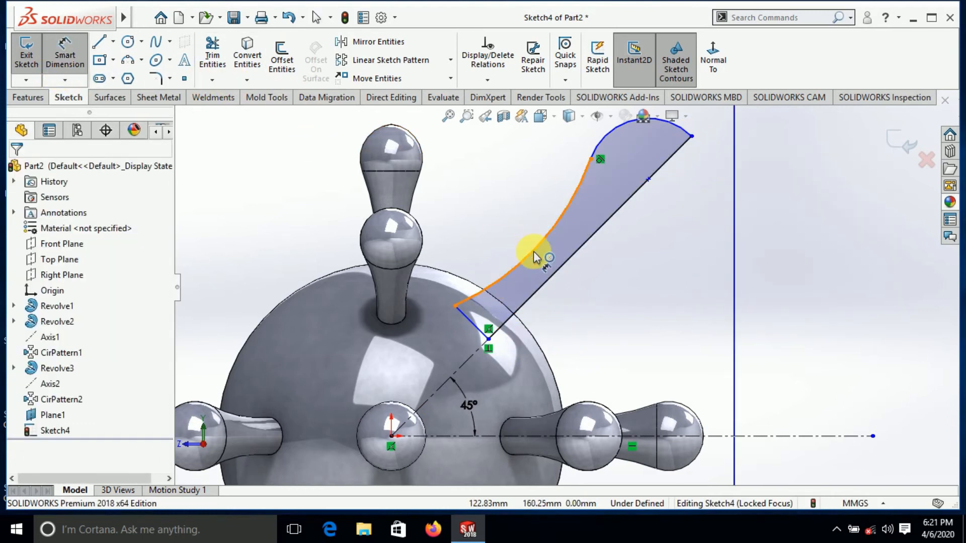
click(488, 339)
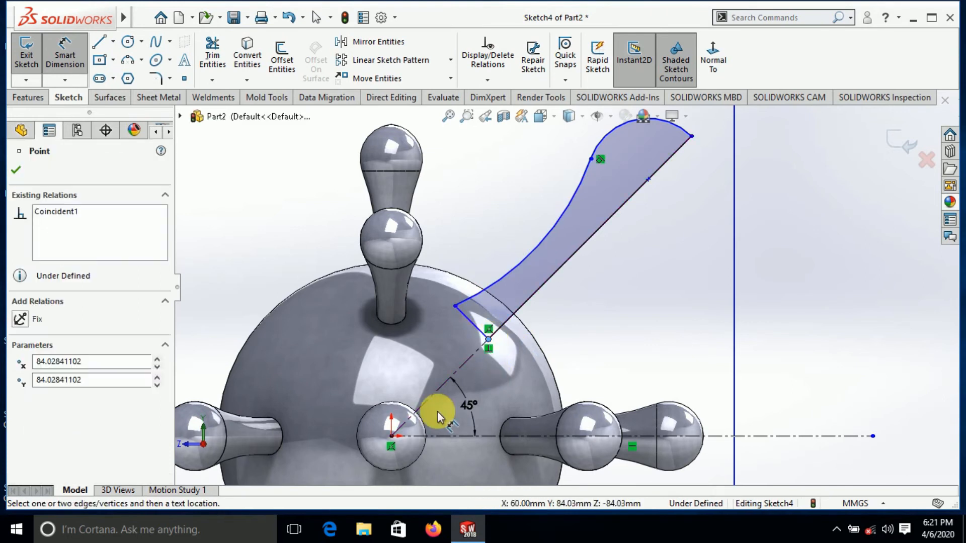
click(392, 436)
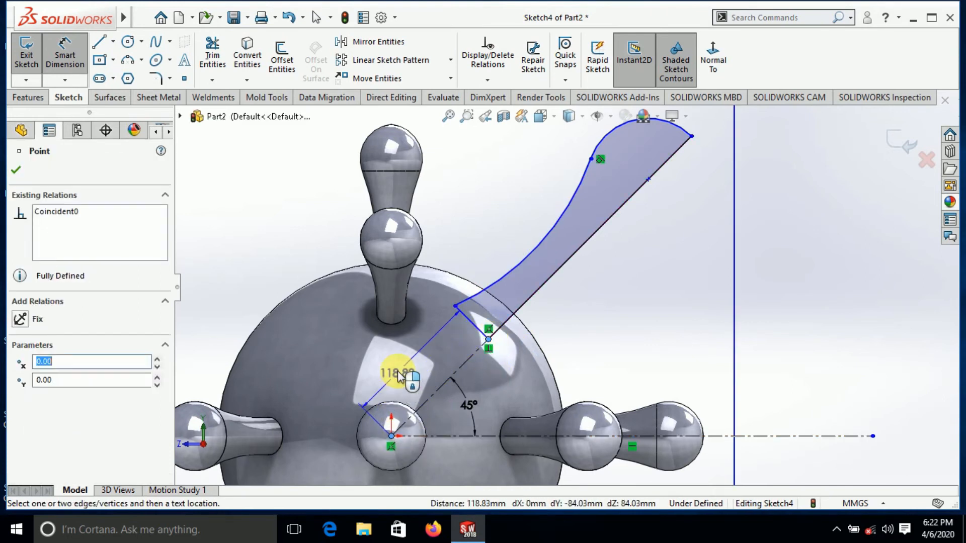
click(399, 374)
text(120)
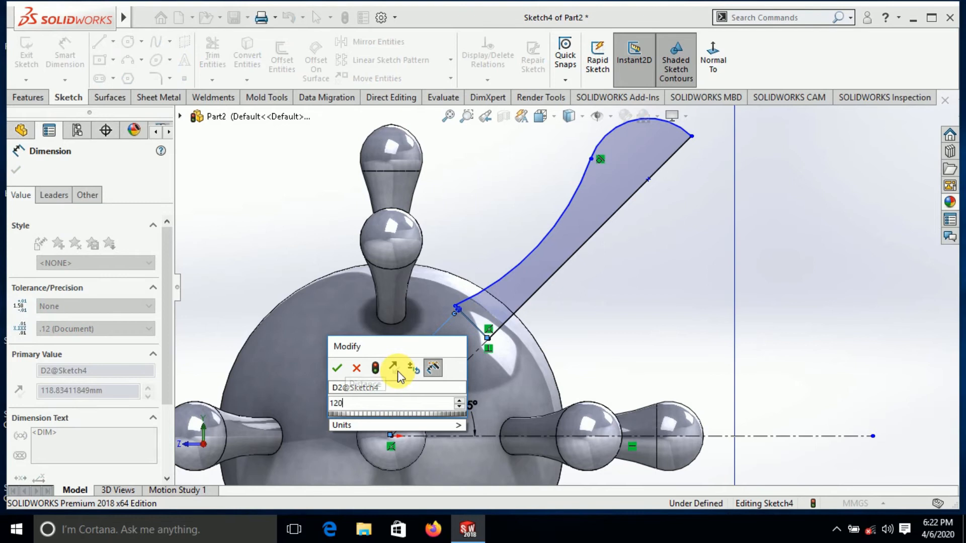
key(Return)
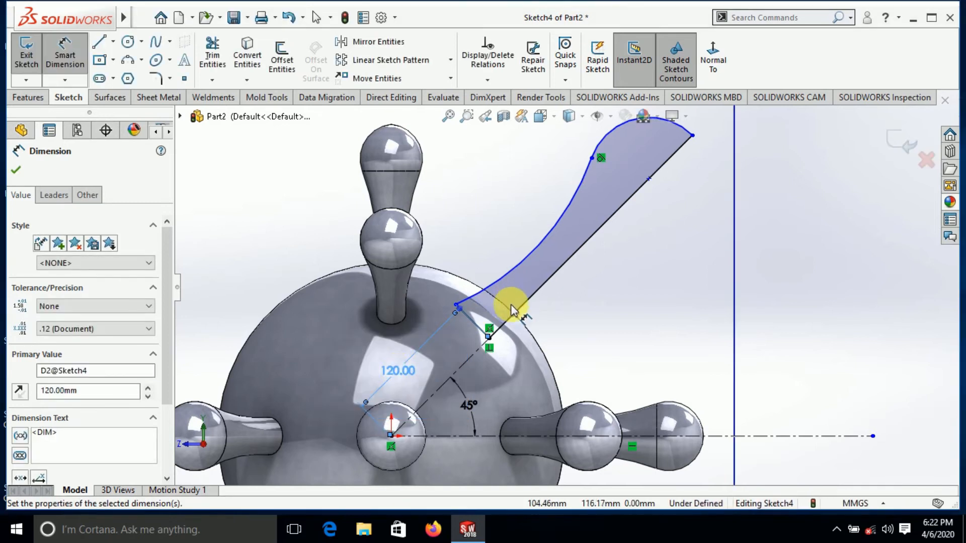
key(Escape)
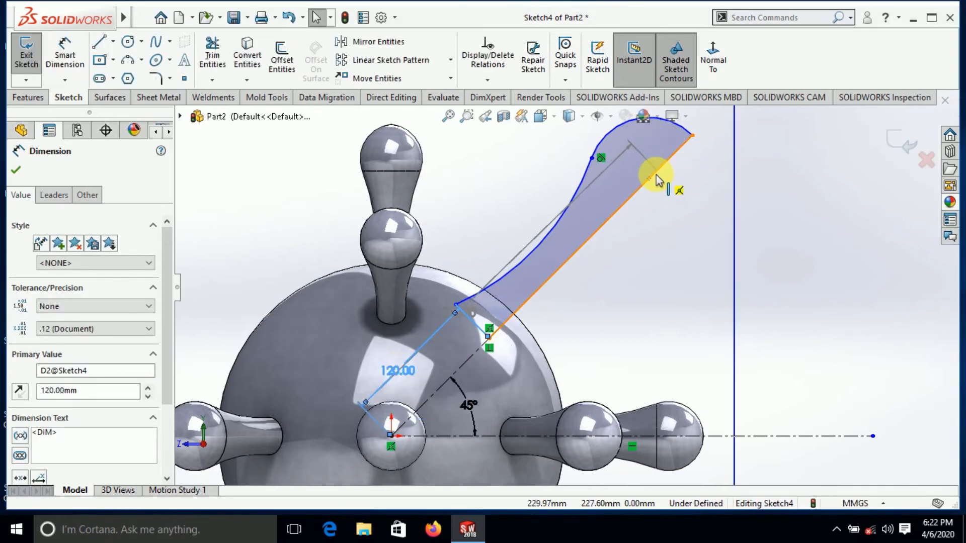
right_click(671, 251)
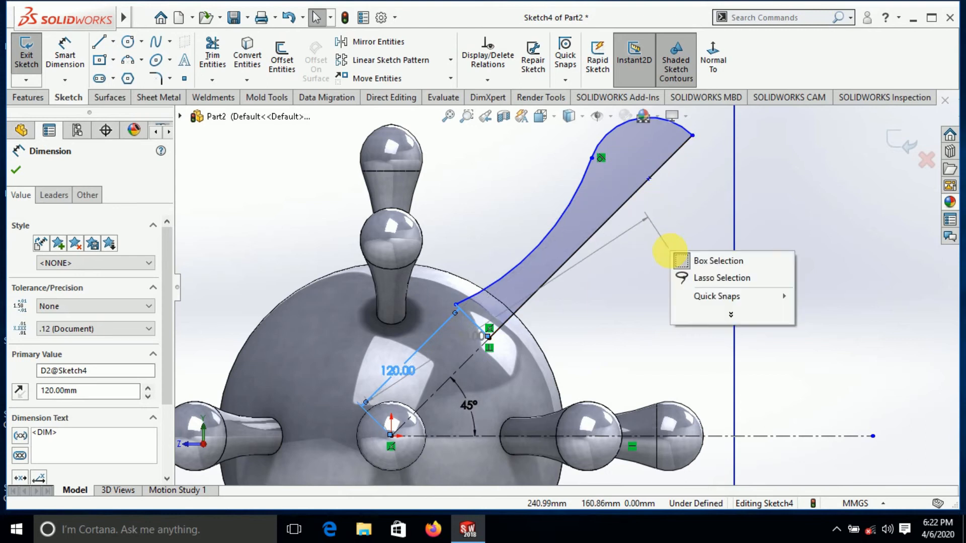
click(14, 171)
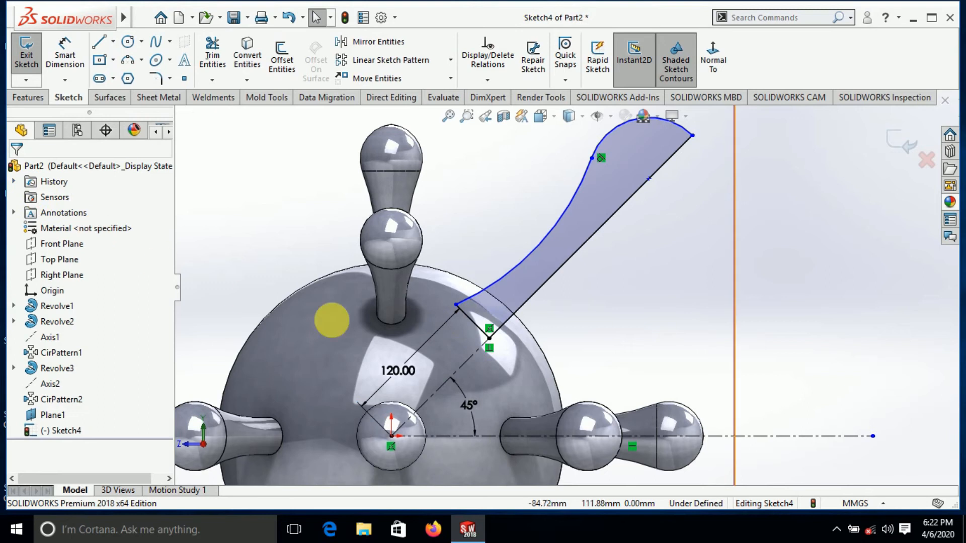
Step: Dimension the distance from the short line's end on the diagonal to the cap arc's centre as 160 mm
click(65, 53)
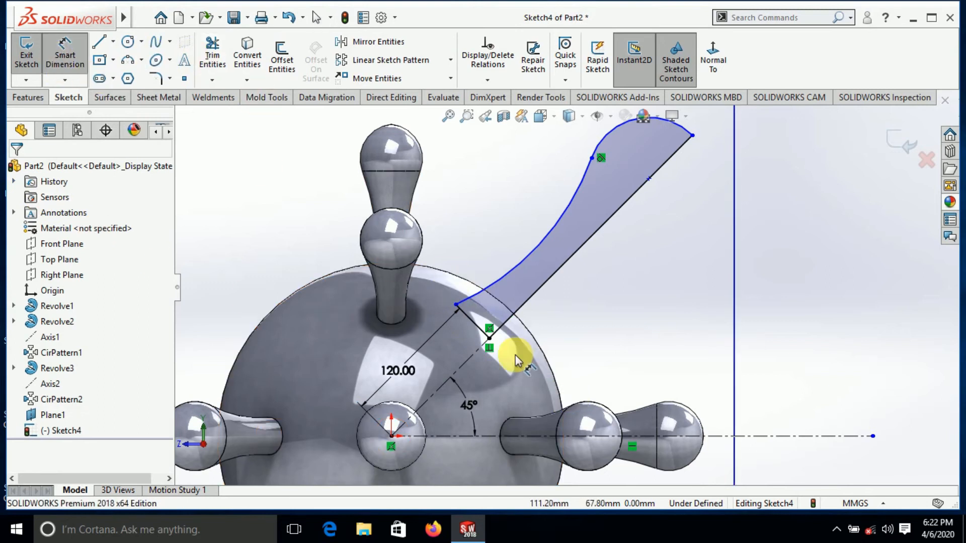
click(488, 338)
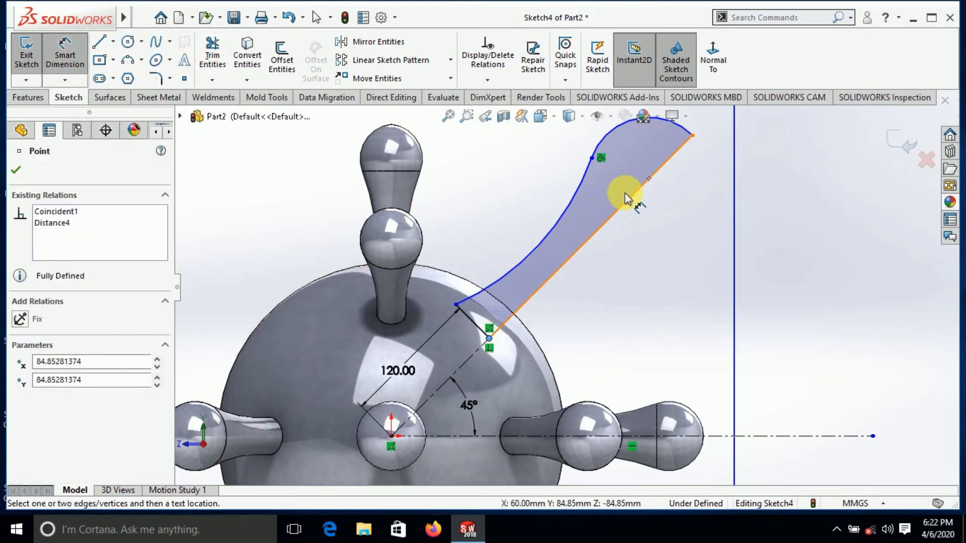
click(650, 182)
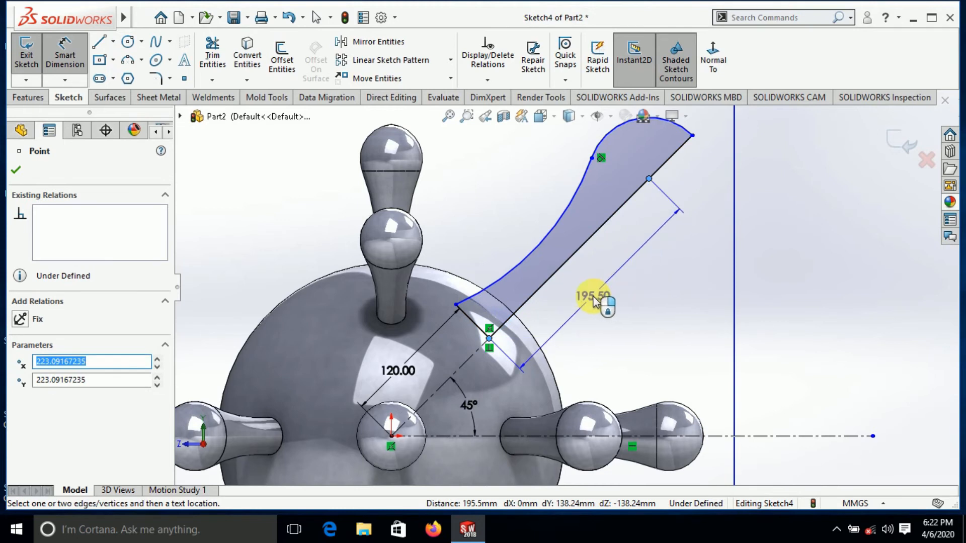
click(593, 300)
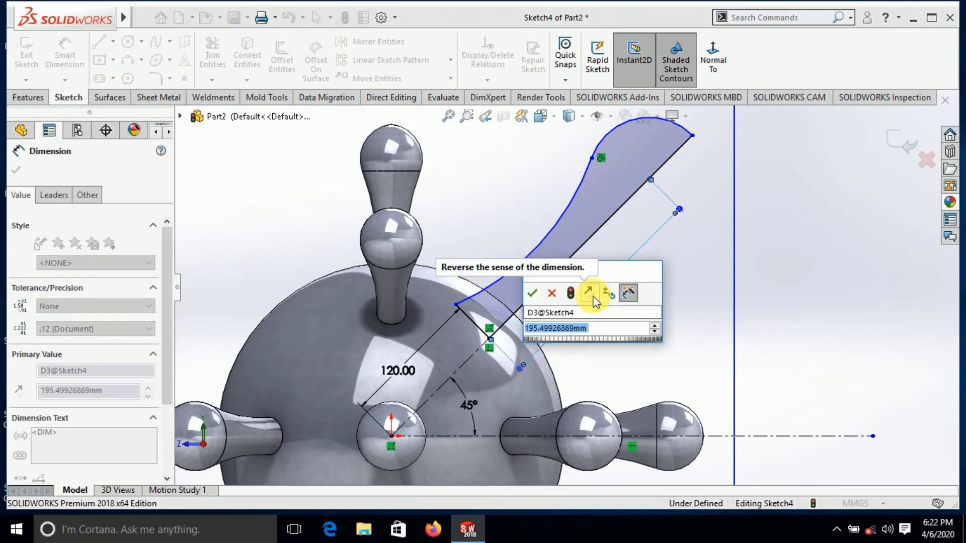
text(16)
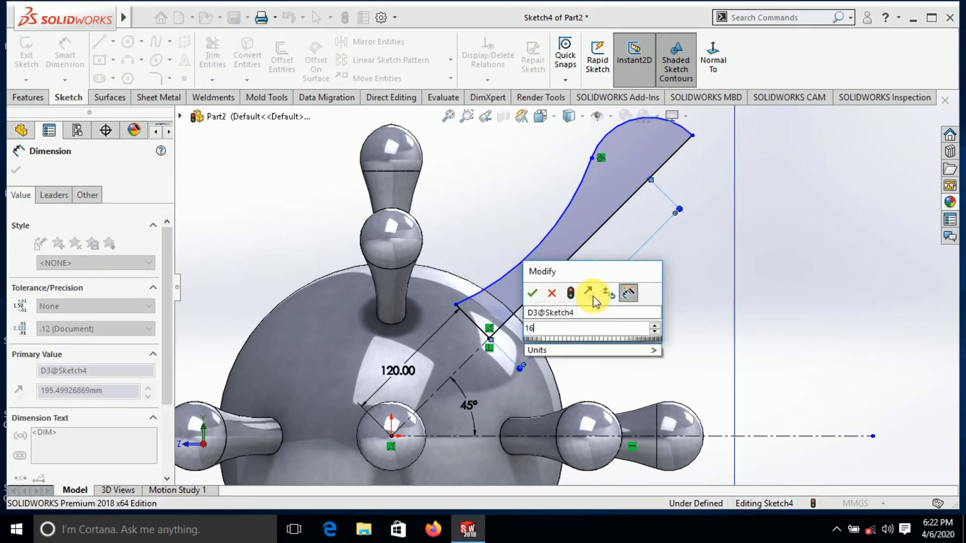
key(Return)
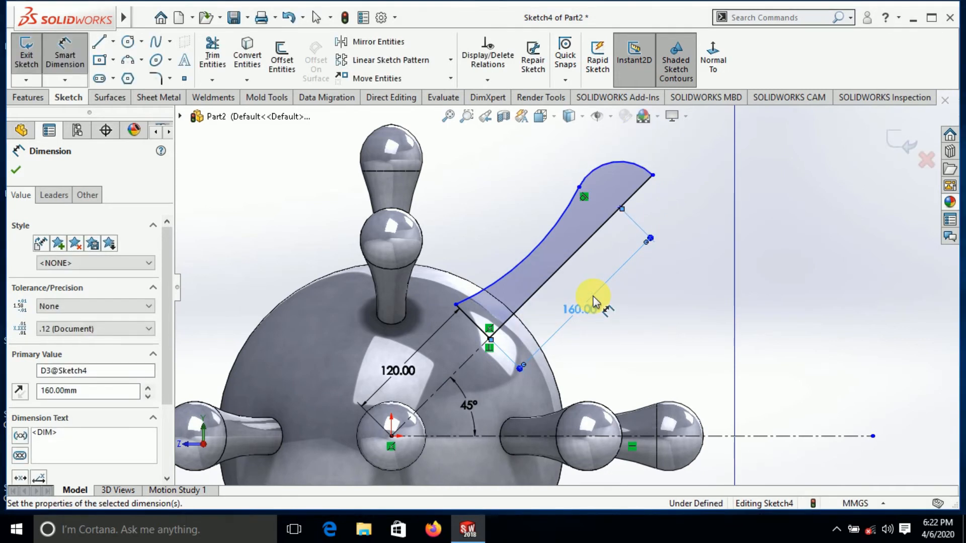
Step: Dimension the long concave arc with a 200 mm radius and the cap arc with a 60 mm radius
click(540, 246)
click(514, 215)
text(200)
key(Return)
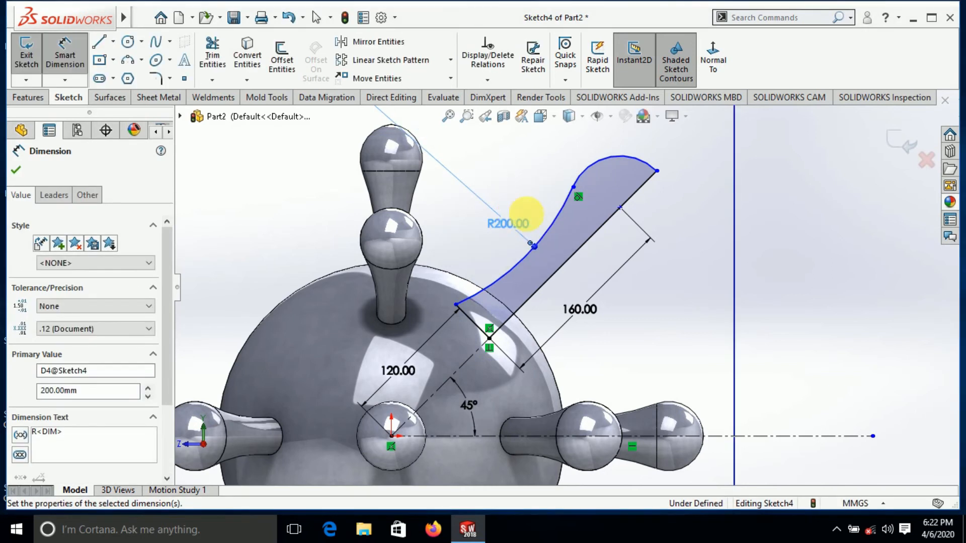
click(595, 163)
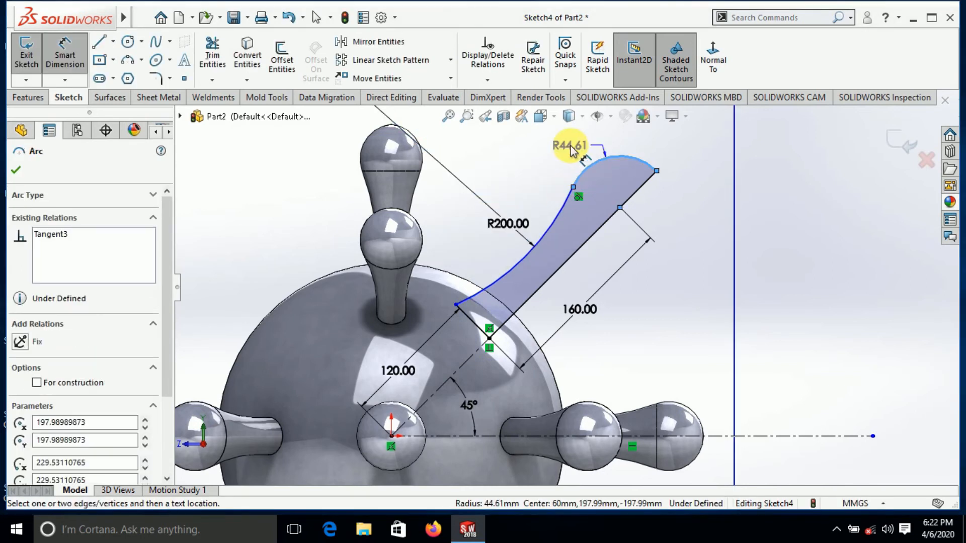
click(570, 149)
text(60)
key(Return)
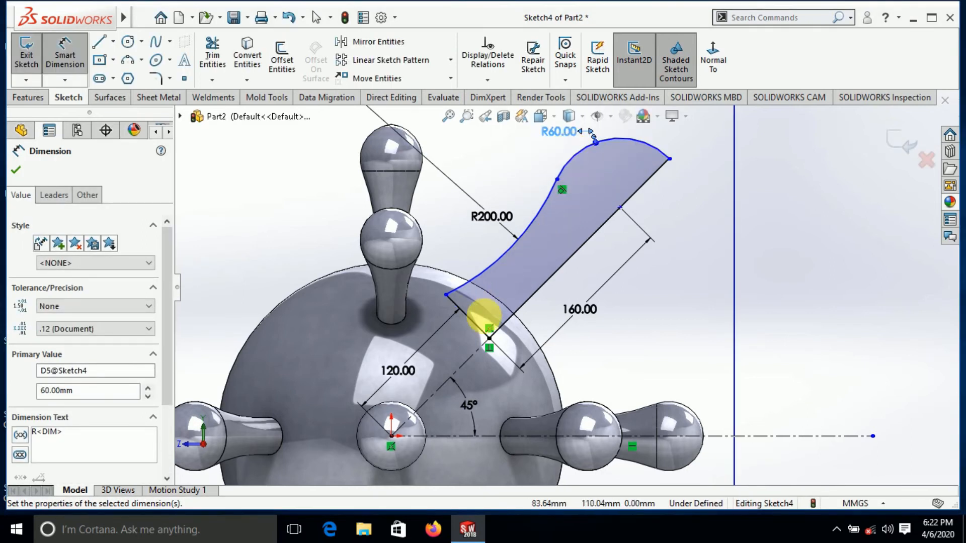
Step: Dimension the short perpendicular line at the arm's base as 20 mm long
click(470, 325)
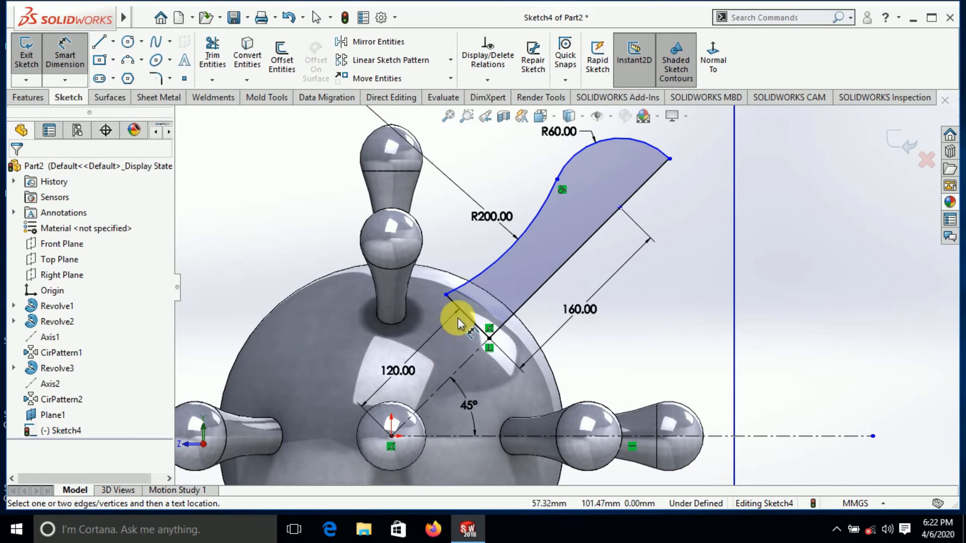
click(465, 321)
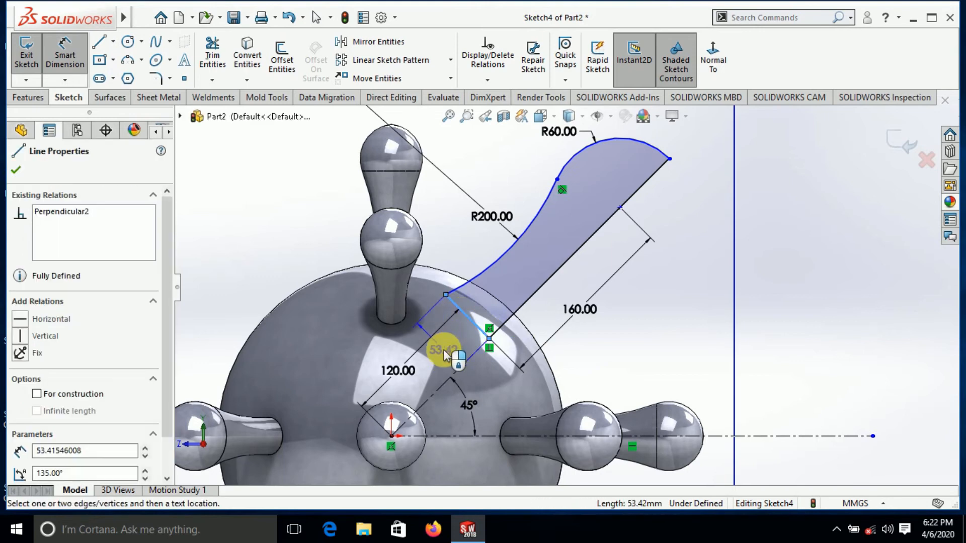
click(445, 351)
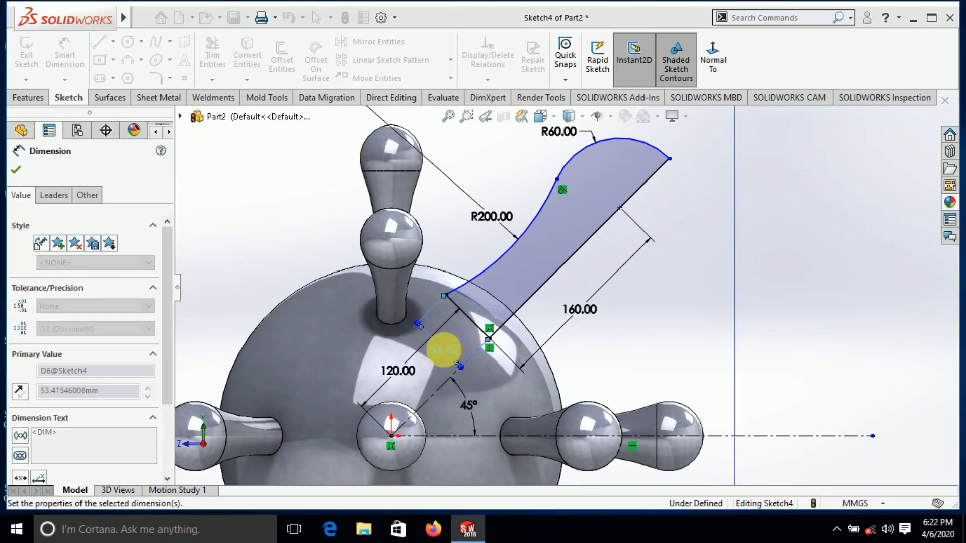
text(20)
key(Return)
click(445, 355)
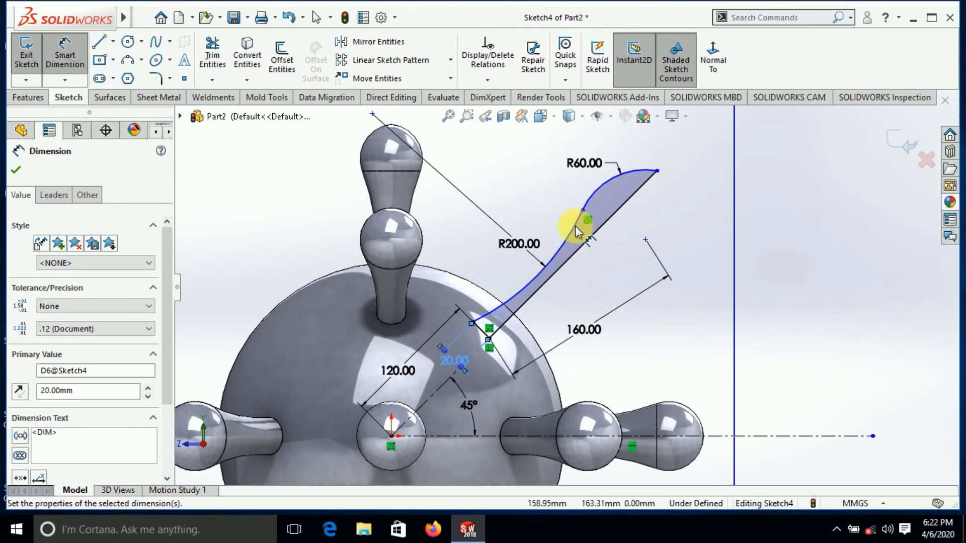
Step: Set the cap arc's radius to 30 mm and finish dimensioning
double_click(583, 162)
text(30)
key(Return)
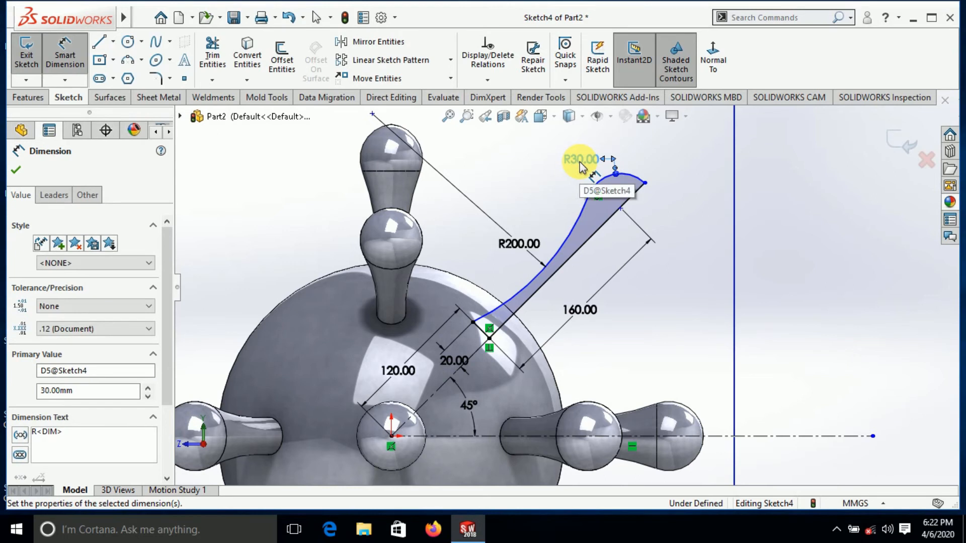
click(16, 170)
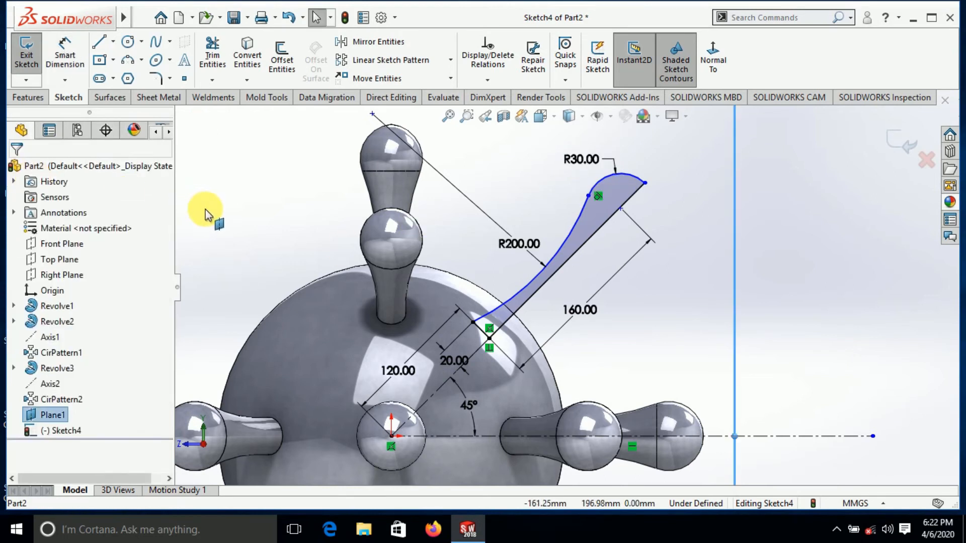
Step: Revolve the arm profile 360 degrees about its long diagonal line, merging it with the body
click(28, 99)
click(76, 64)
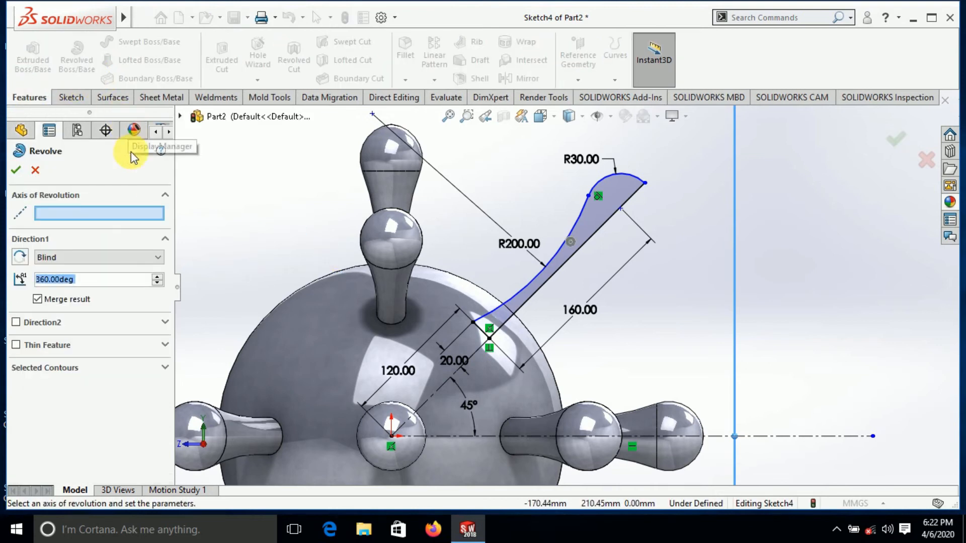
click(590, 242)
click(16, 170)
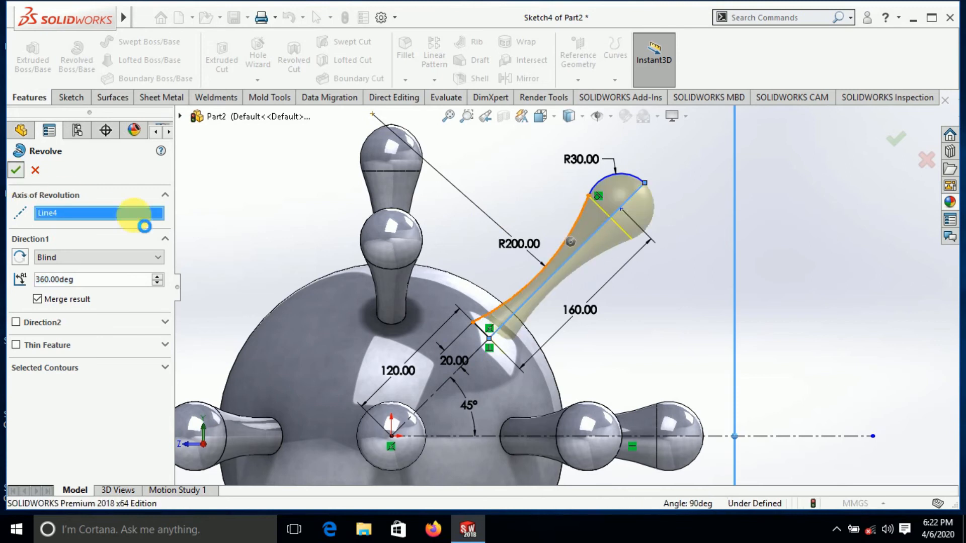
click(280, 207)
Step: Hide the offset reference plane Plane1
scroll(584, 285, up, 2)
middle_drag(642, 298, 639, 321)
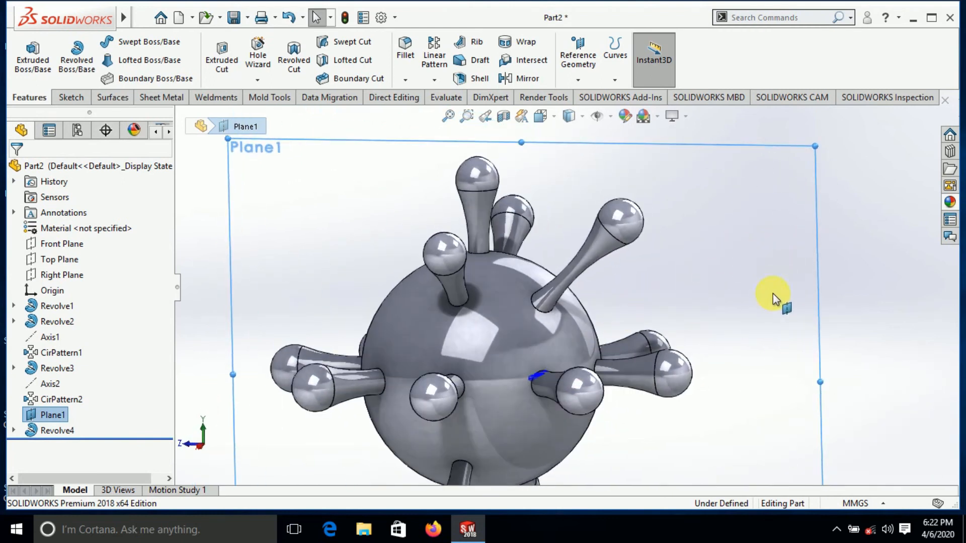
right_click(792, 251)
click(849, 231)
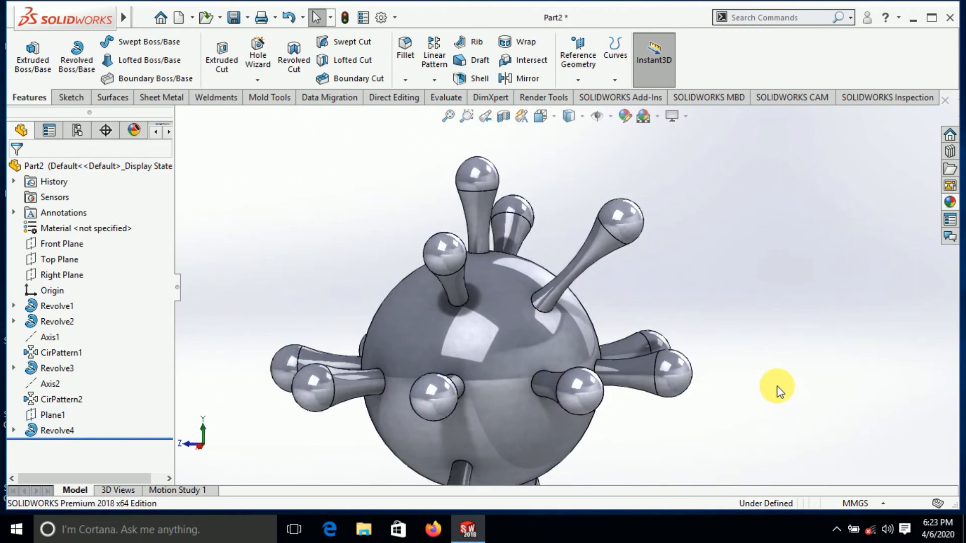
Step: Mirror the revolved 45-degree arm about the Front Plane
middle_drag(786, 367, 724, 478)
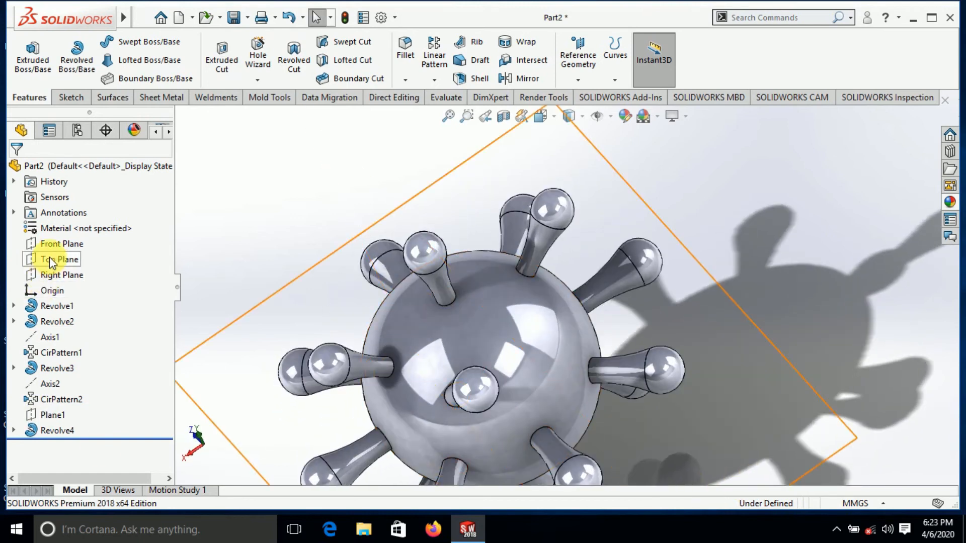
click(50, 244)
middle_drag(543, 324, 430, 233)
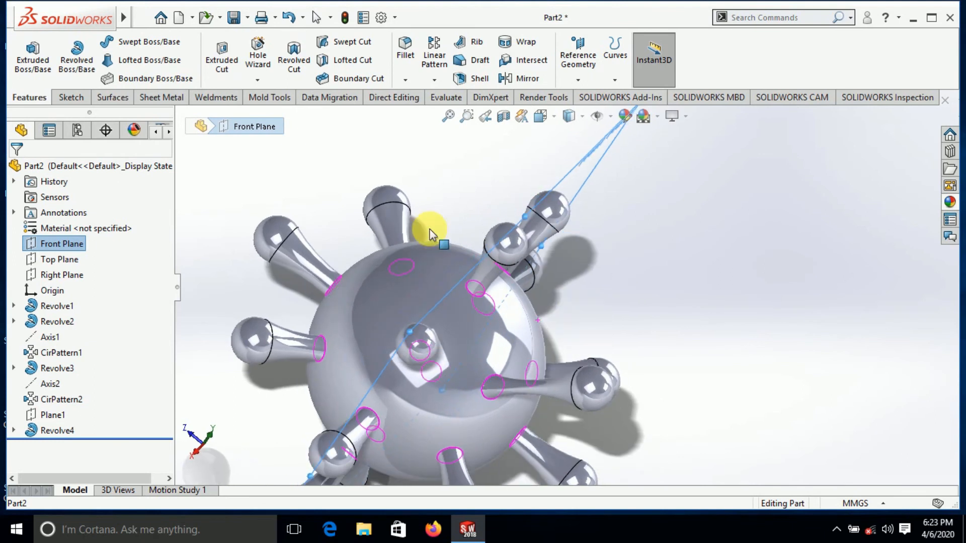
click(520, 78)
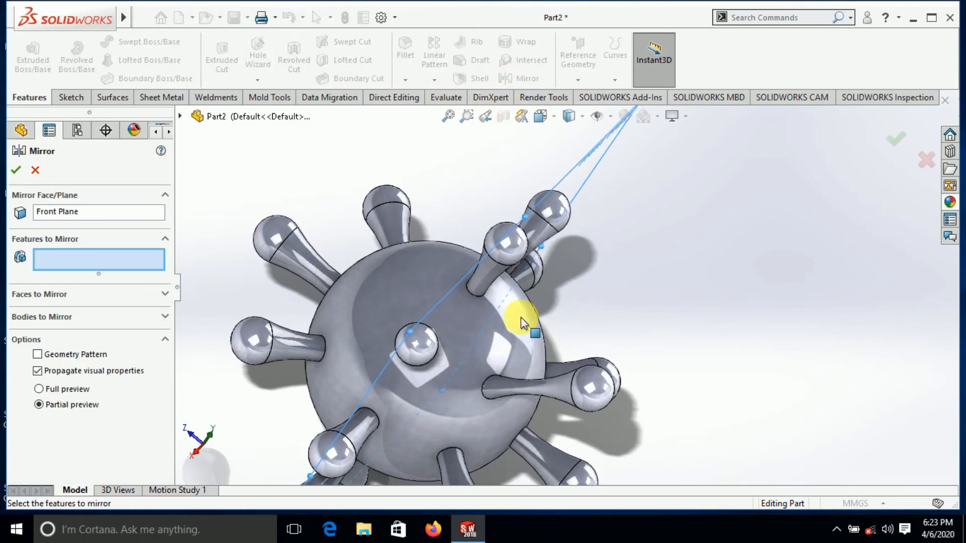
click(579, 394)
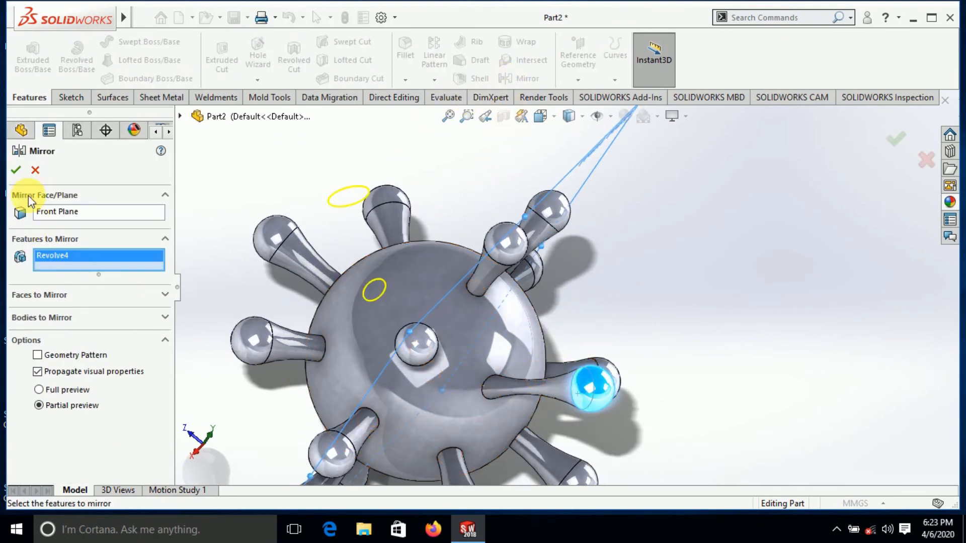
click(15, 170)
Step: Mirror the diagonal arm copied across the Front Plane about the Top Plane
middle_drag(781, 338, 448, 362)
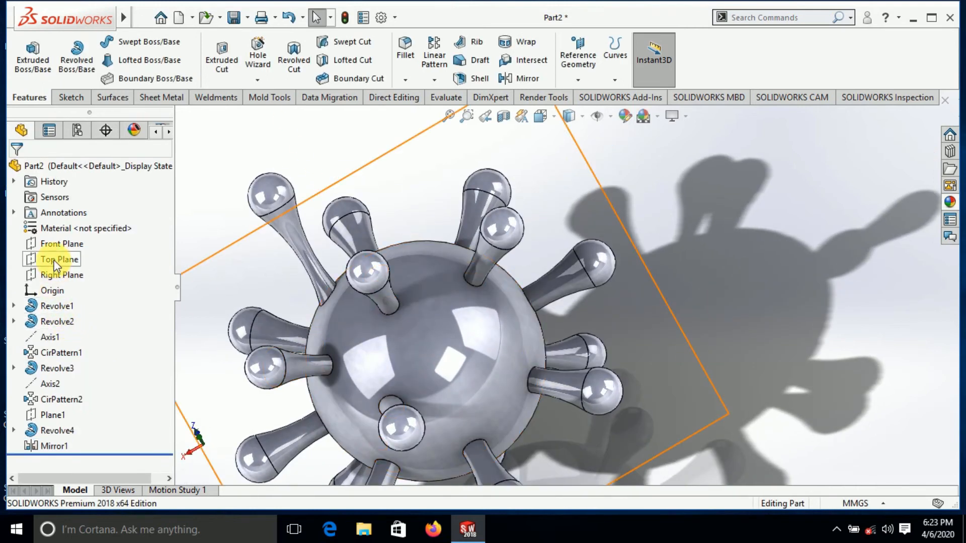
click(54, 260)
scroll(776, 452, up, 3)
middle_drag(647, 437, 722, 518)
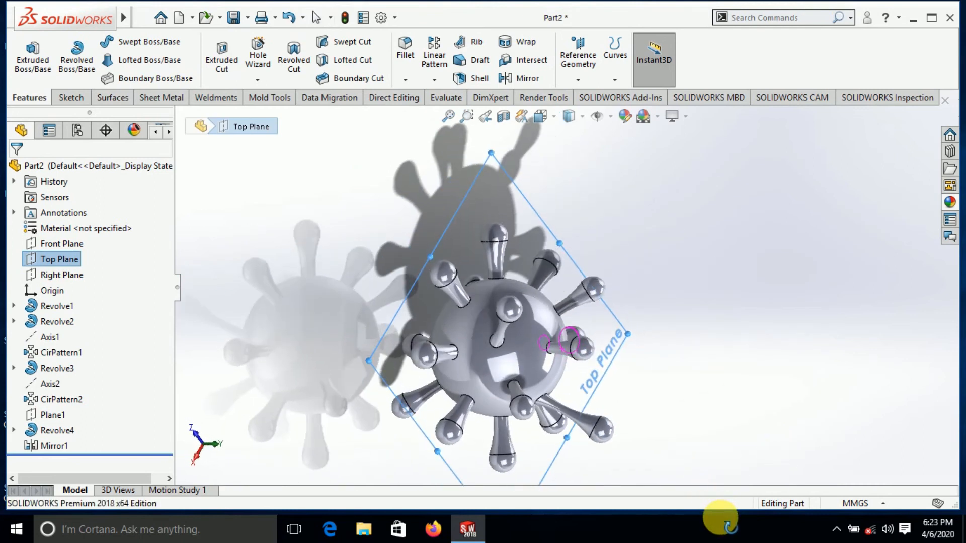
click(526, 79)
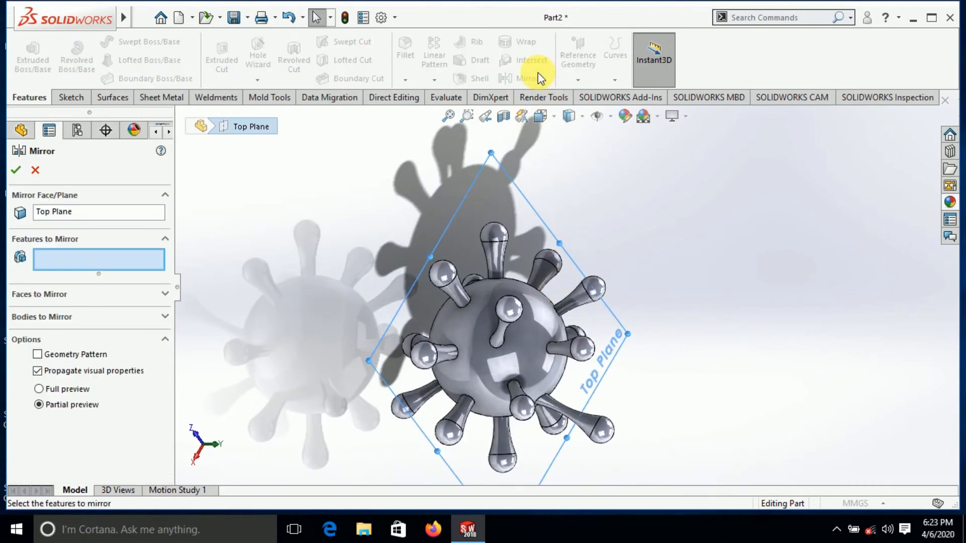
click(514, 309)
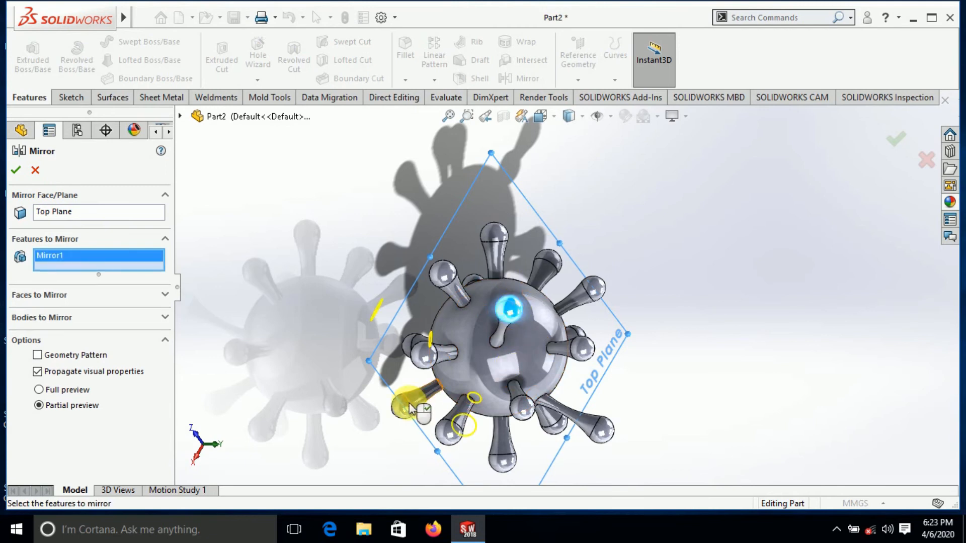
click(15, 170)
Step: Mirror the diagonal arm feature copied across the Top Plane about the Right Plane
middle_drag(230, 285, 362, 447)
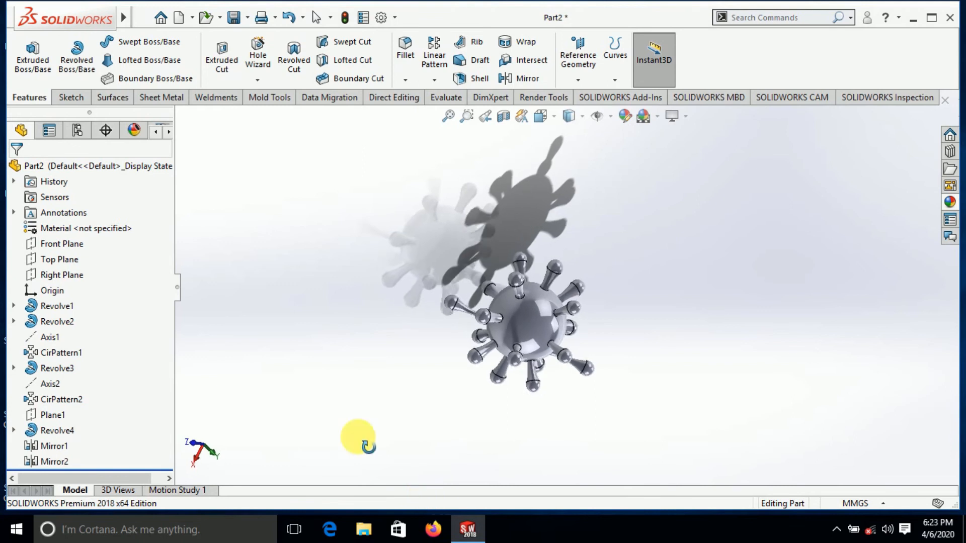
click(61, 274)
middle_drag(369, 390, 387, 296)
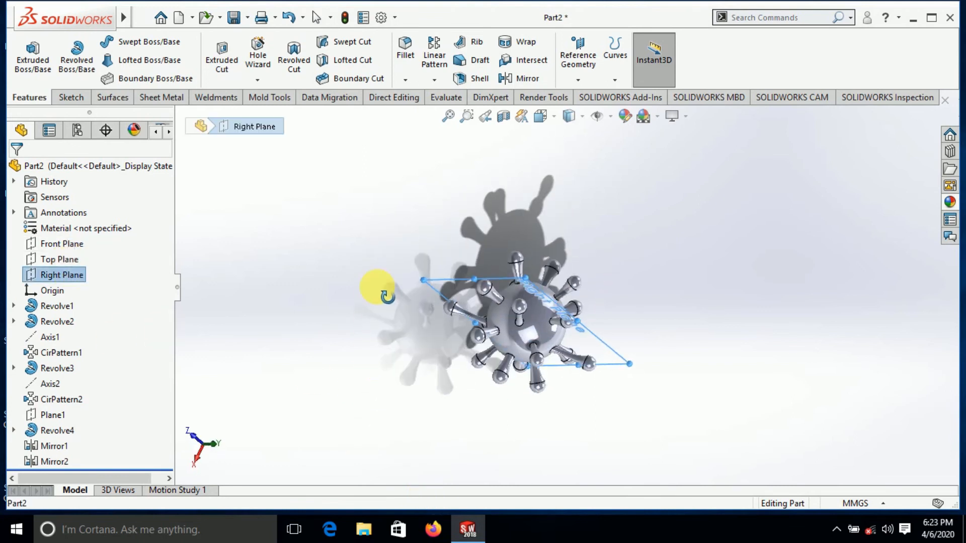
click(513, 79)
scroll(535, 330, down, 6)
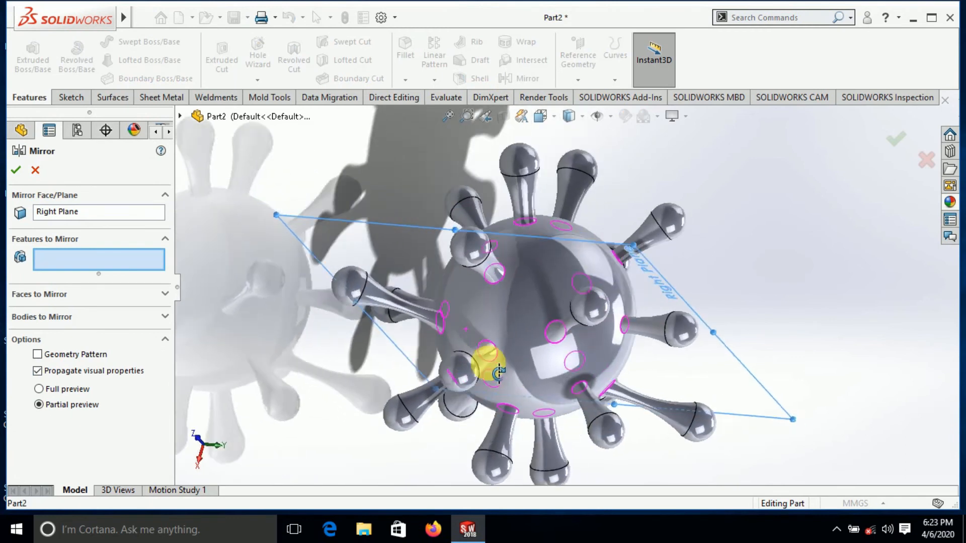
click(386, 302)
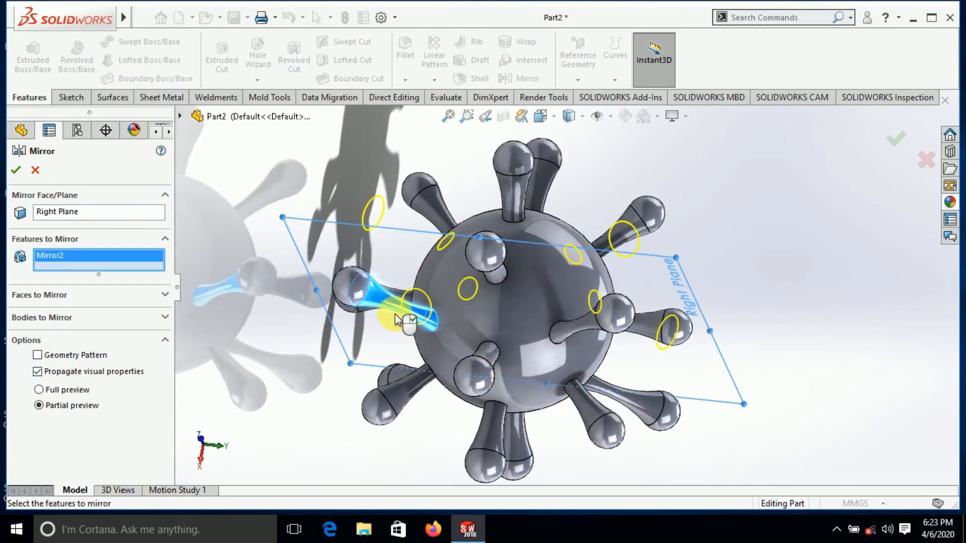
middle_drag(286, 303, 582, 200)
click(16, 170)
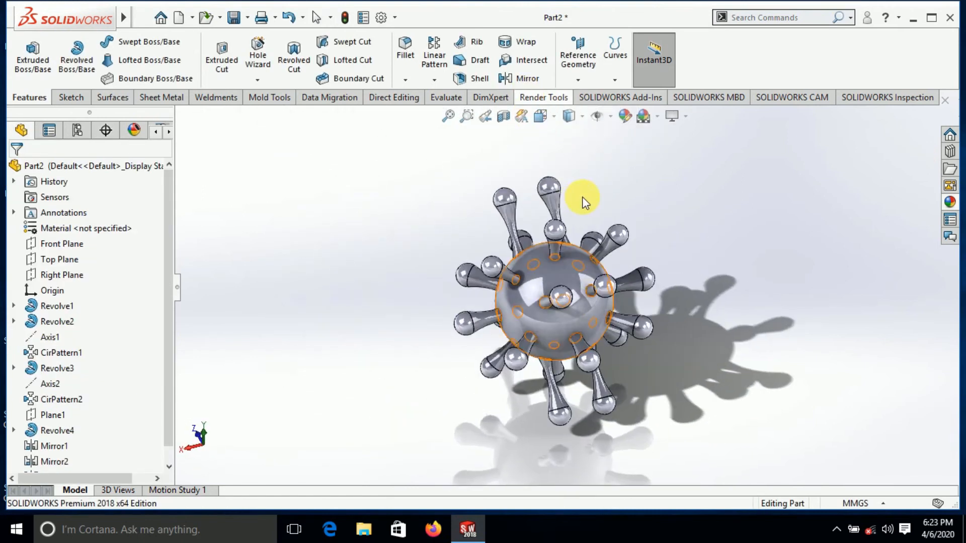
Step: Apply a green color appearance to the whole part
key(f)
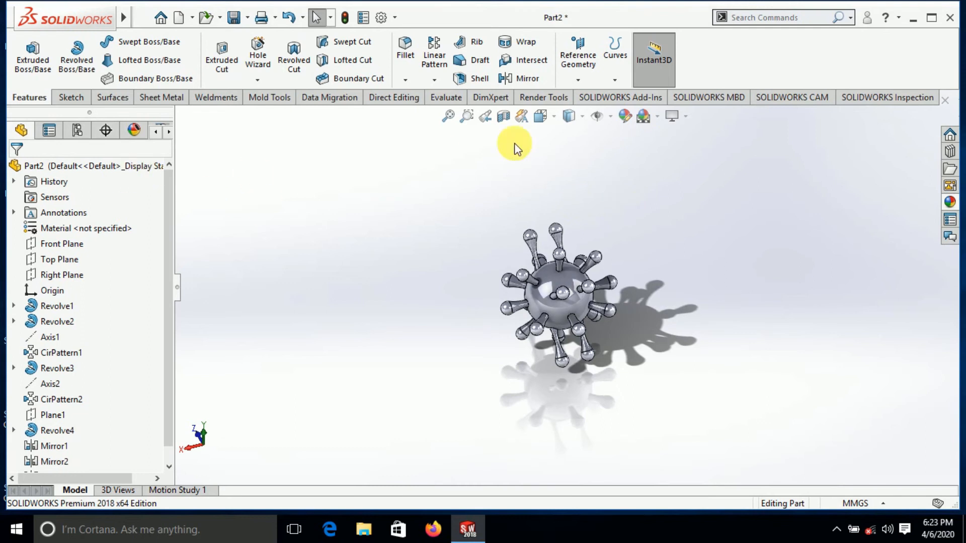
click(622, 116)
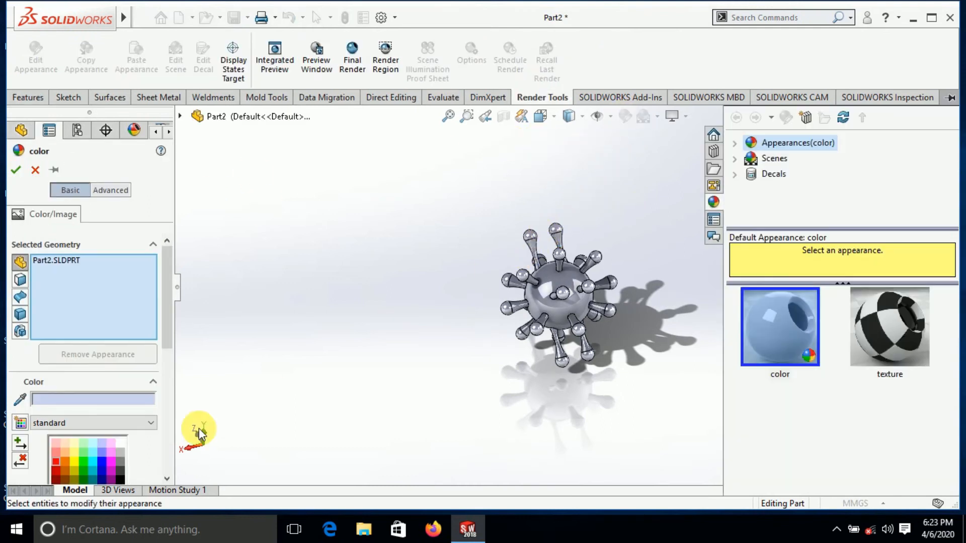
click(84, 461)
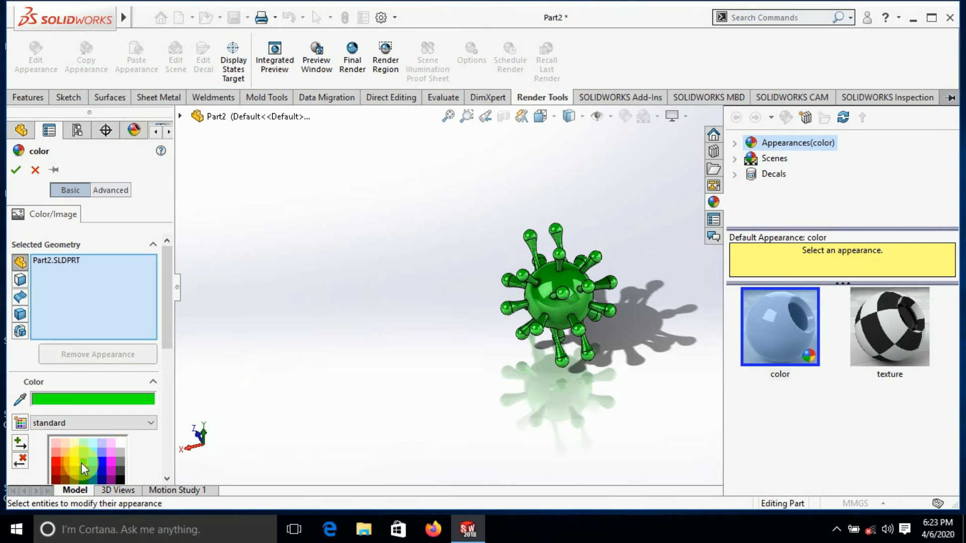
click(16, 172)
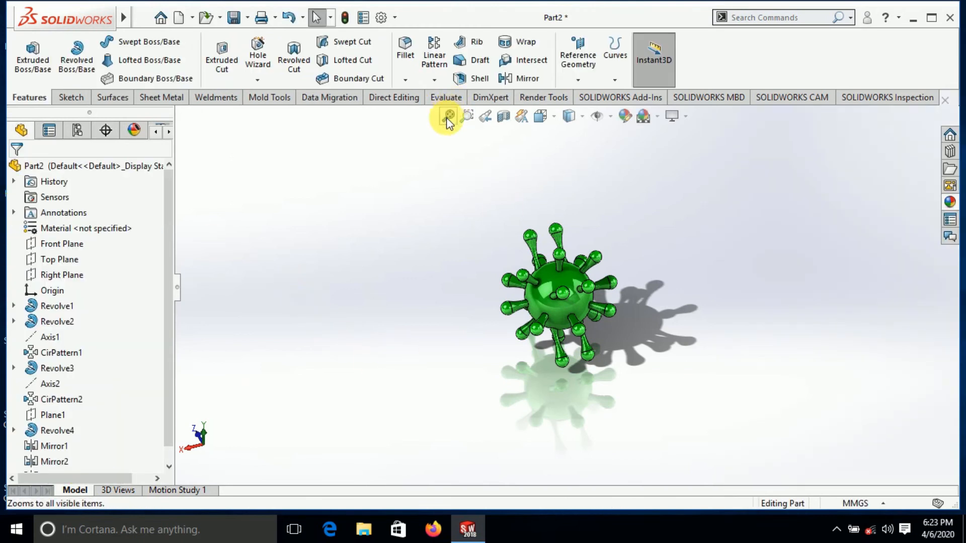
Step: Start a sketch on the Front Plane and enter the two-line sketch text "STAY HOME AND" / "STAY SAFE"
click(448, 119)
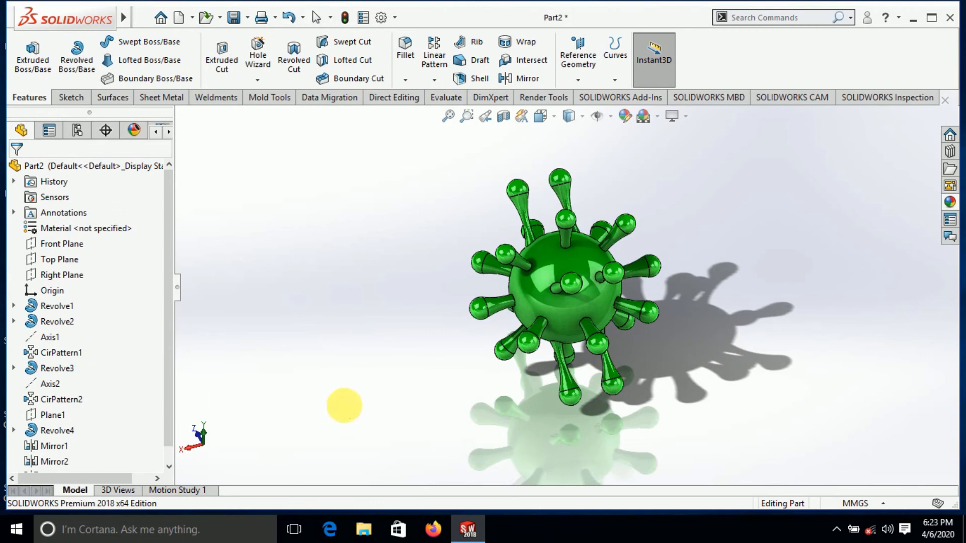
middle_drag(344, 405, 245, 410)
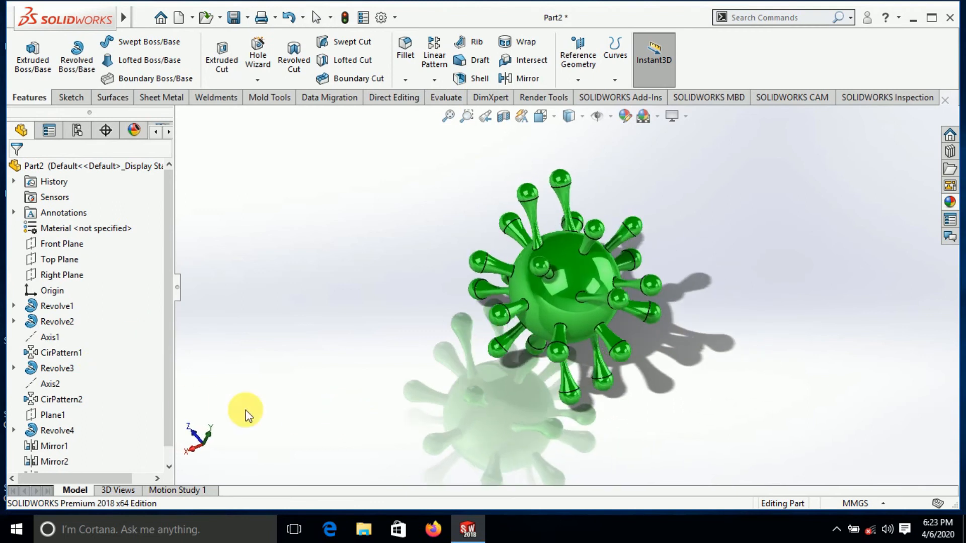
click(58, 244)
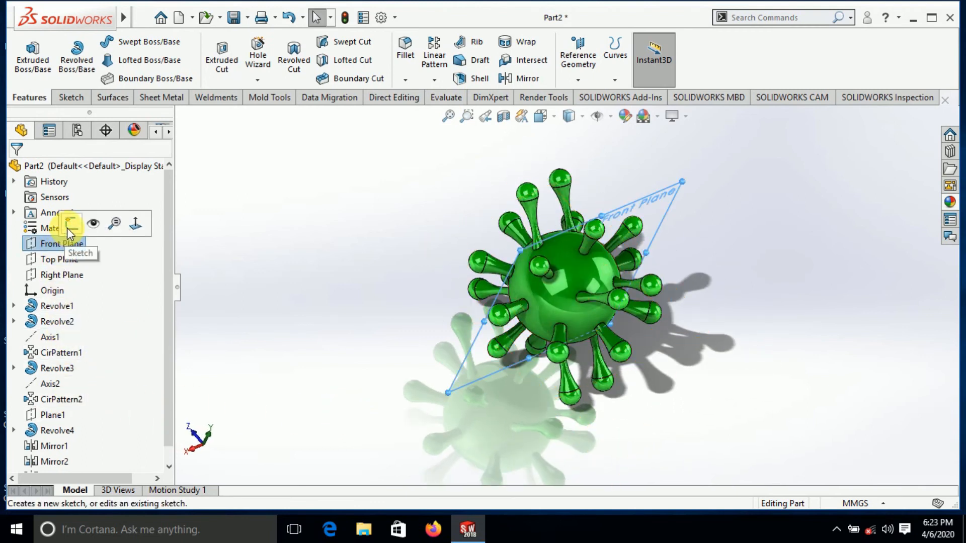
click(67, 228)
click(721, 73)
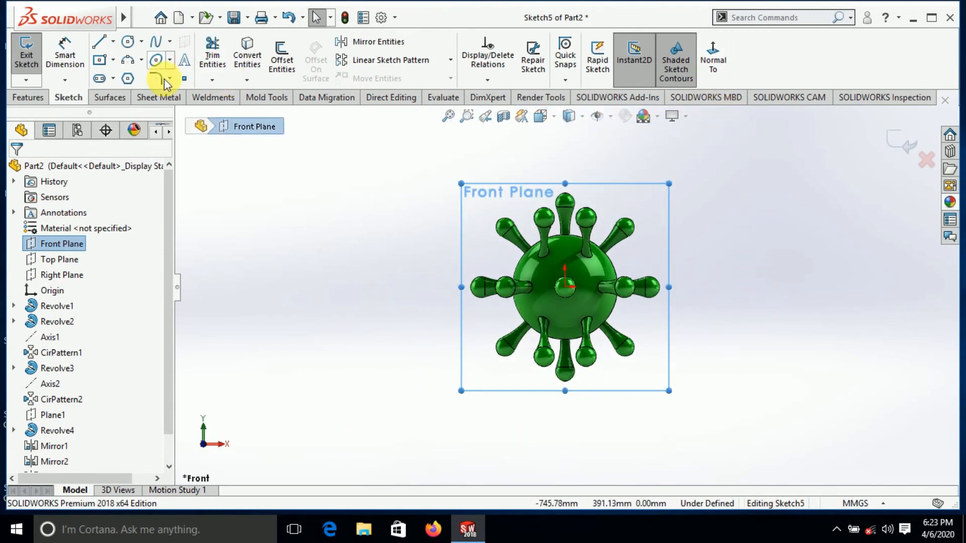
click(270, 243)
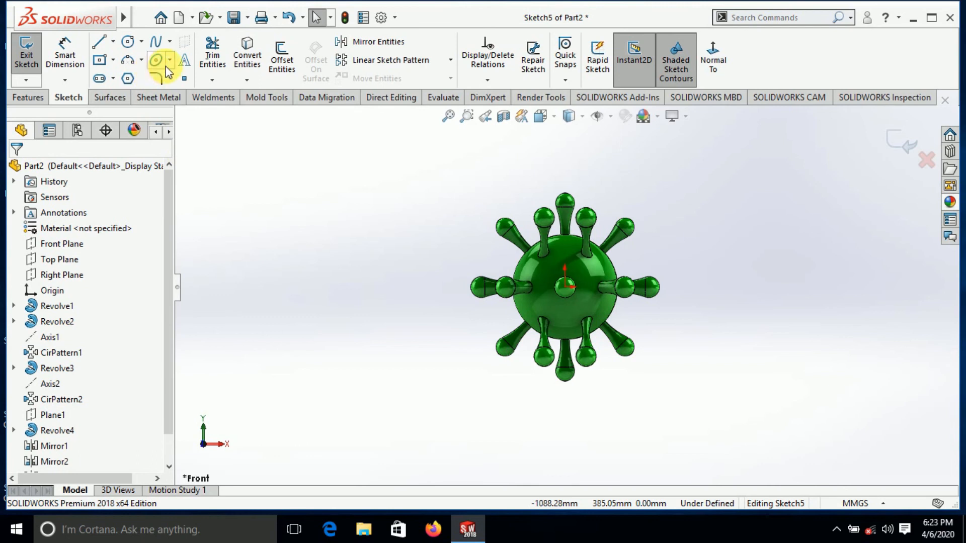
click(183, 63)
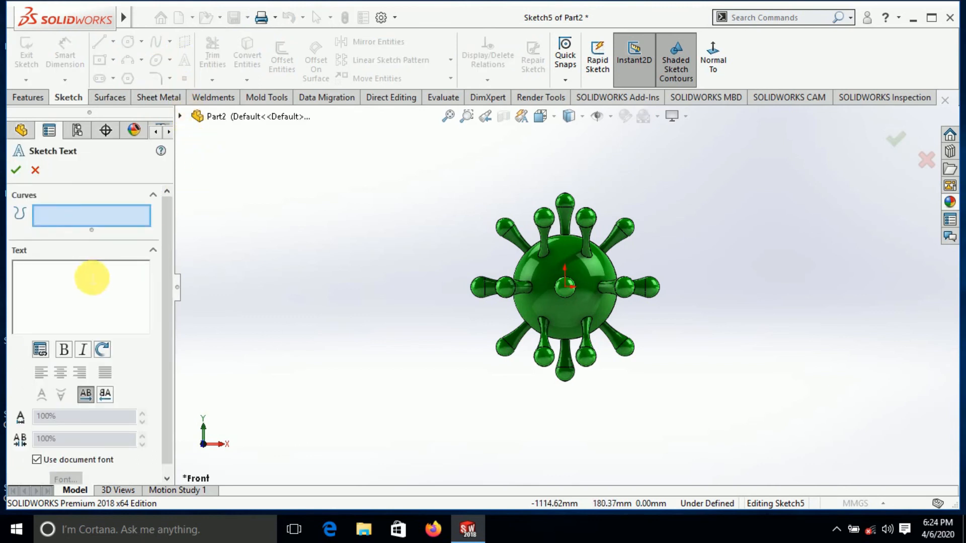
click(65, 291)
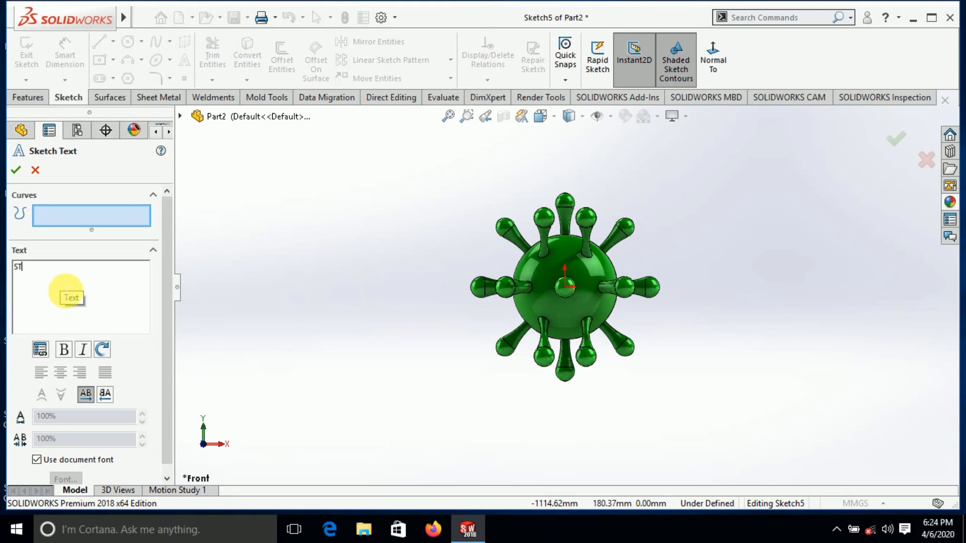
text(STAY HOME AND)
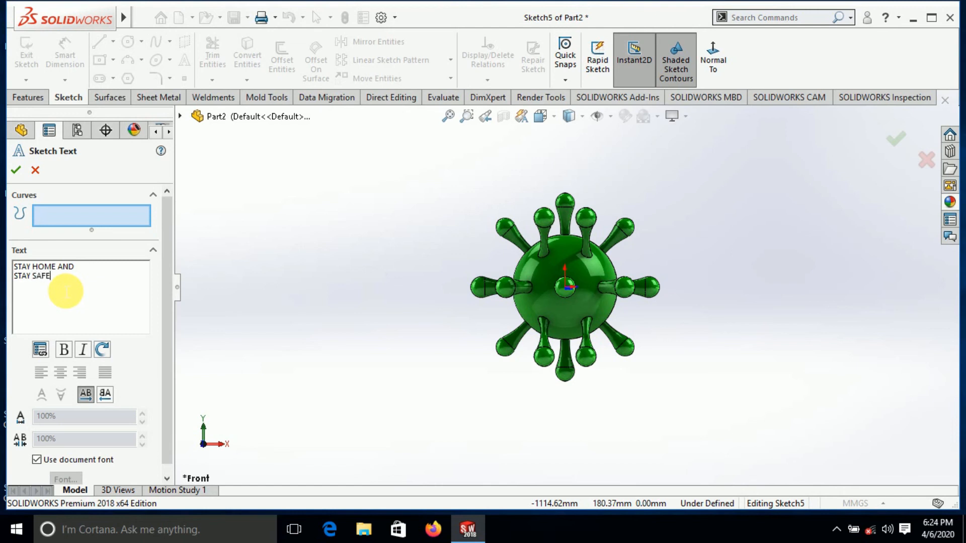
Step: Override the document font for the sketch text, setting a 200% width factor and a 30 mm character height
click(36, 460)
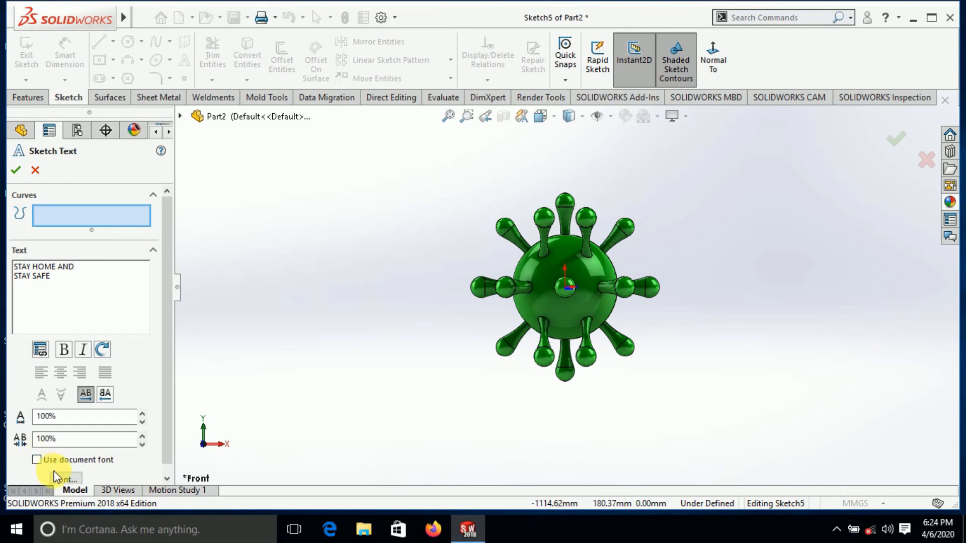
drag(75, 420, 20, 416)
text(2)
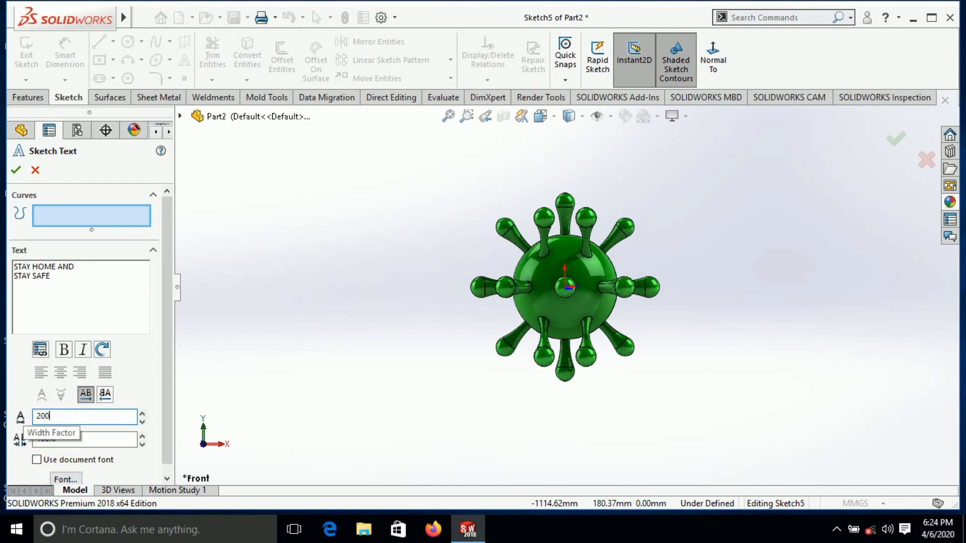
click(66, 479)
click(581, 198)
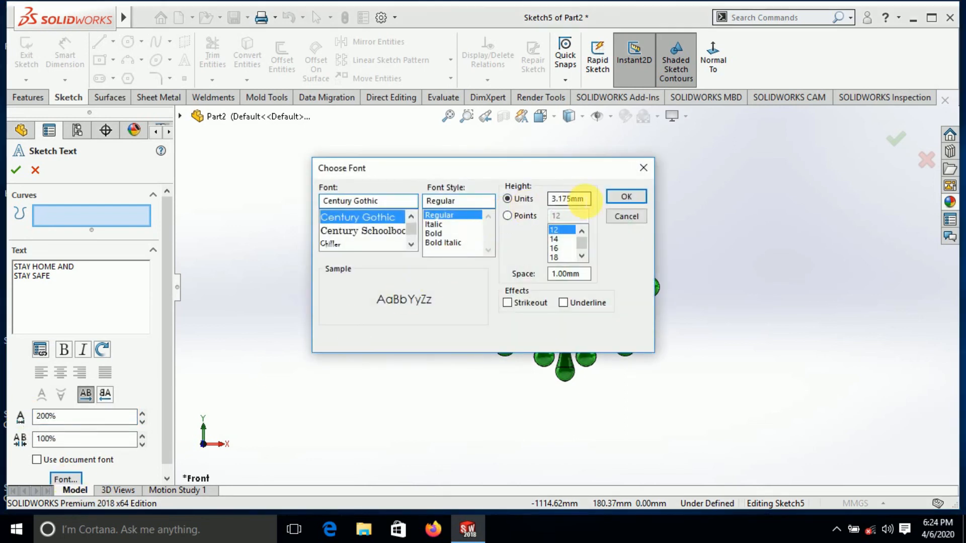
drag(590, 202, 512, 205)
text(30)
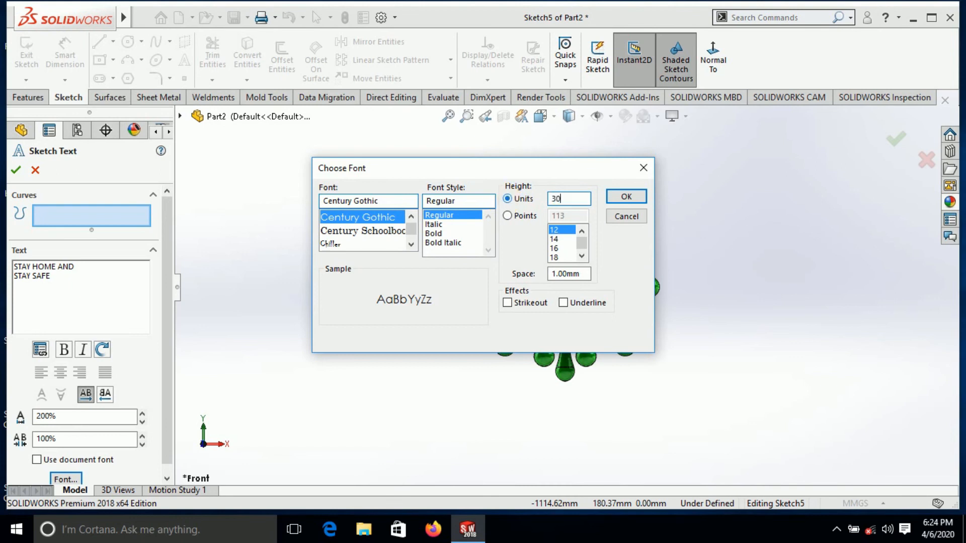
key(Return)
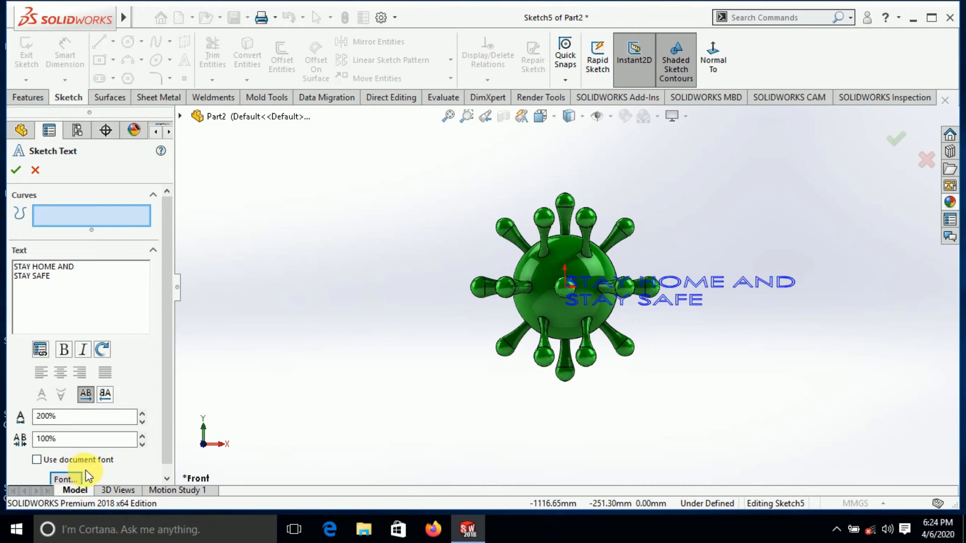
Step: Place the sketch text beside the virus body on its positive X side, slightly above the origin and clear of the arms
scroll(582, 272, down, 3)
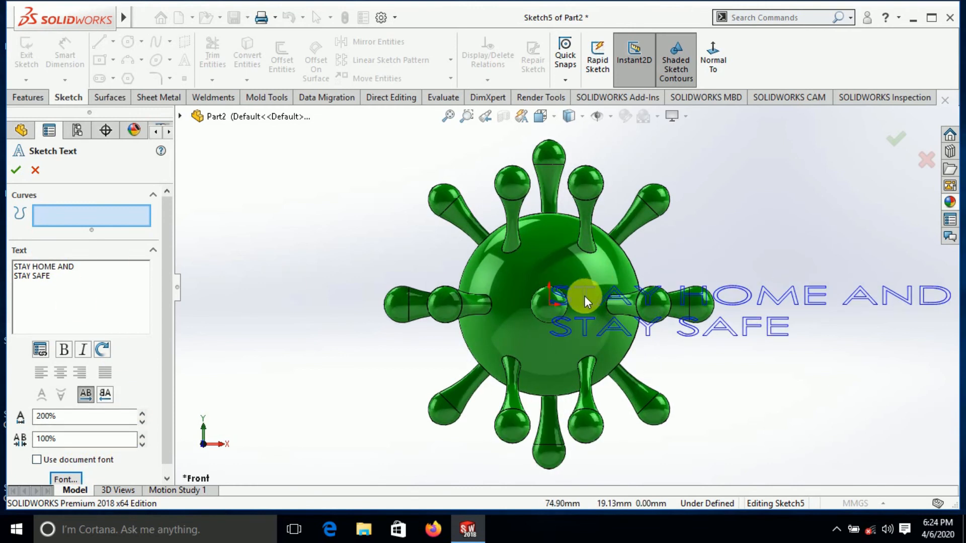
drag(577, 287, 690, 243)
click(673, 247)
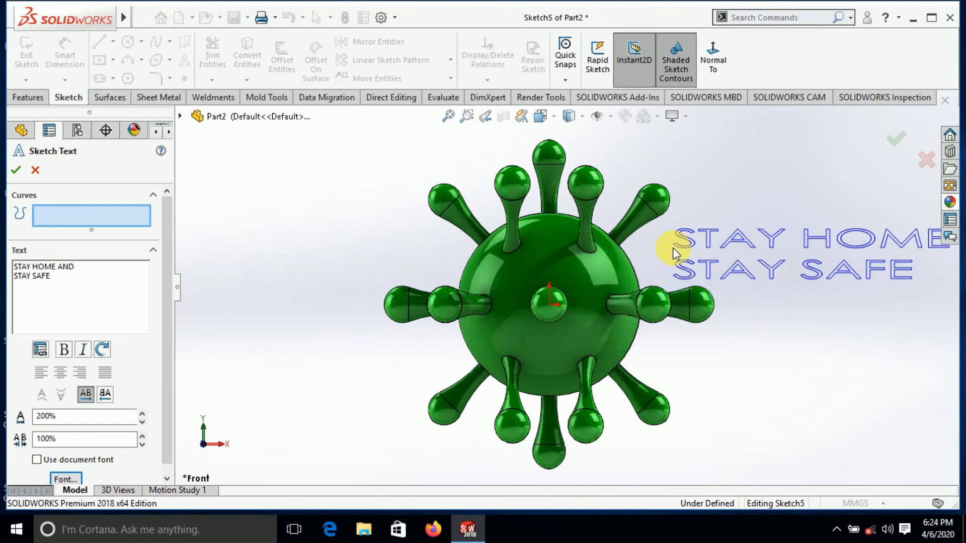
scroll(756, 302, up, 3)
drag(756, 256, 781, 272)
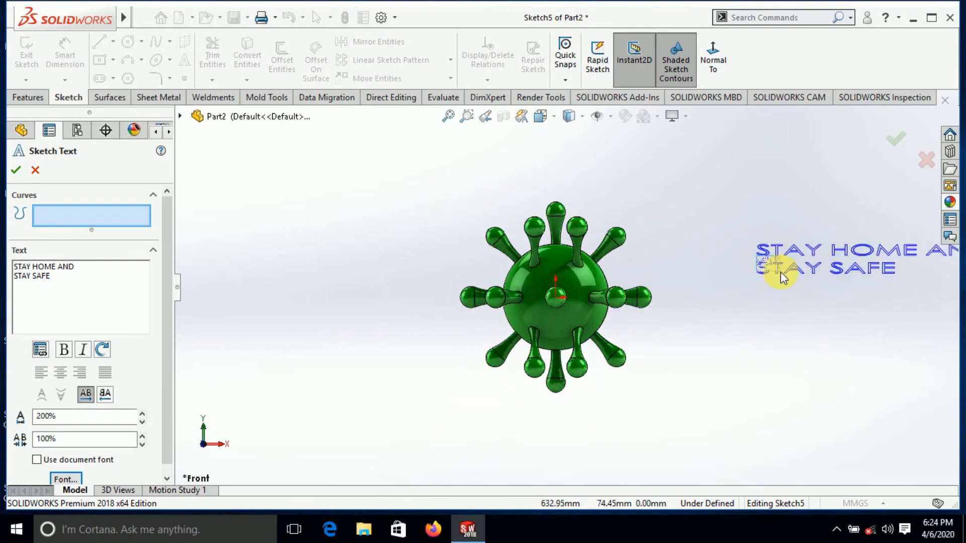
click(764, 254)
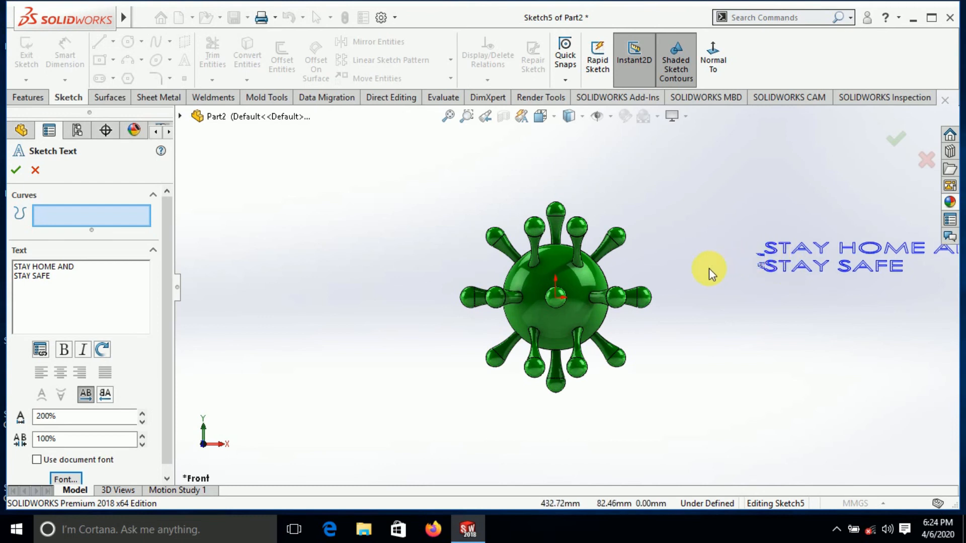
click(676, 258)
click(659, 250)
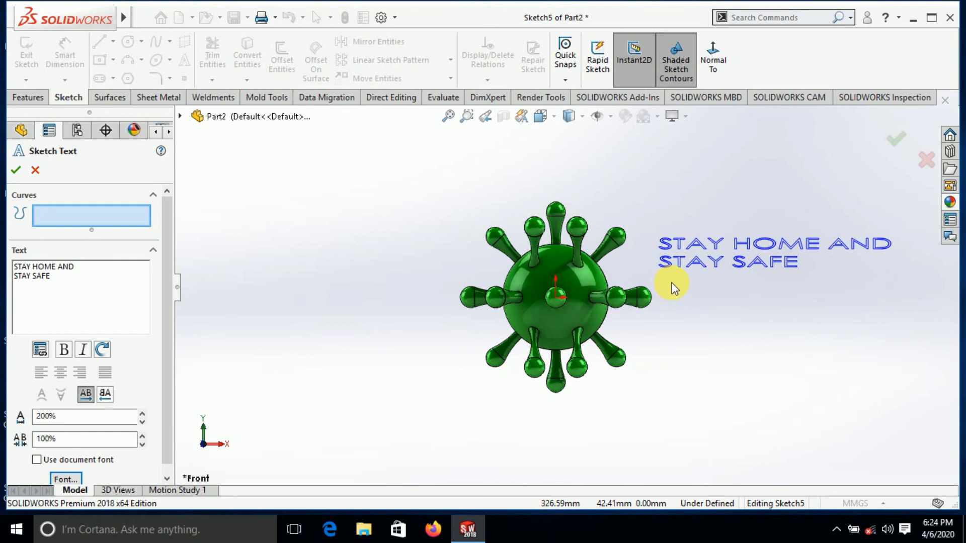
Step: Change the sketch text's font to Times New Roman in regular style, keeping the 30 mm character height
click(67, 475)
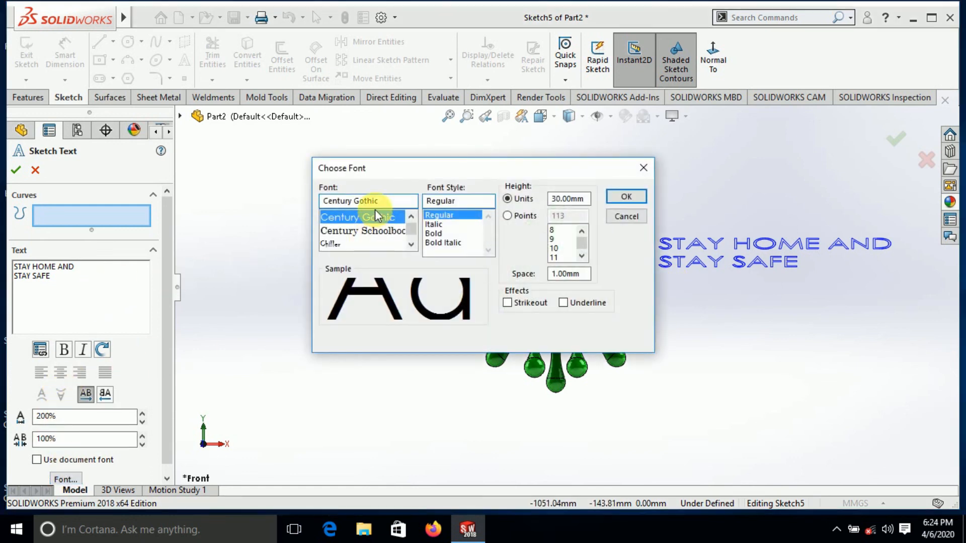
click(386, 205)
text(TIME)
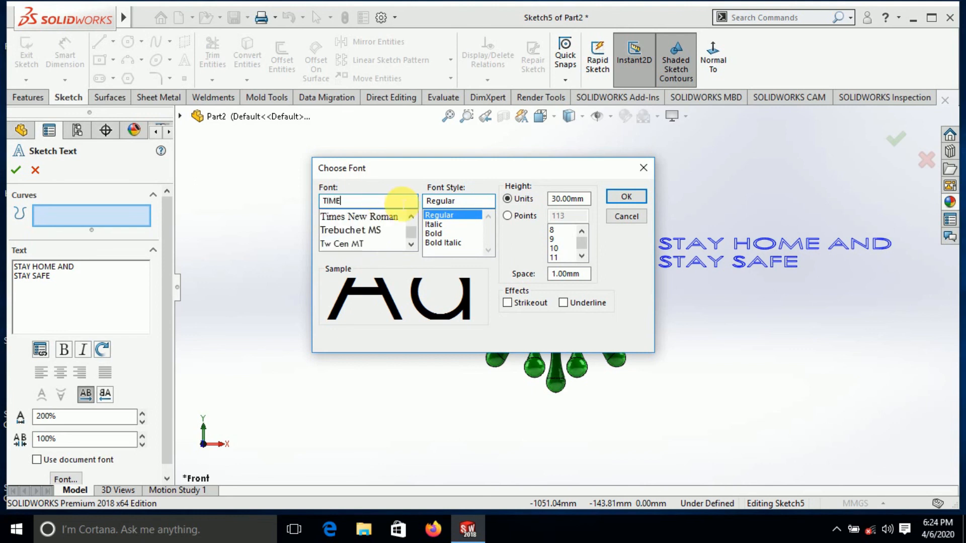
click(377, 217)
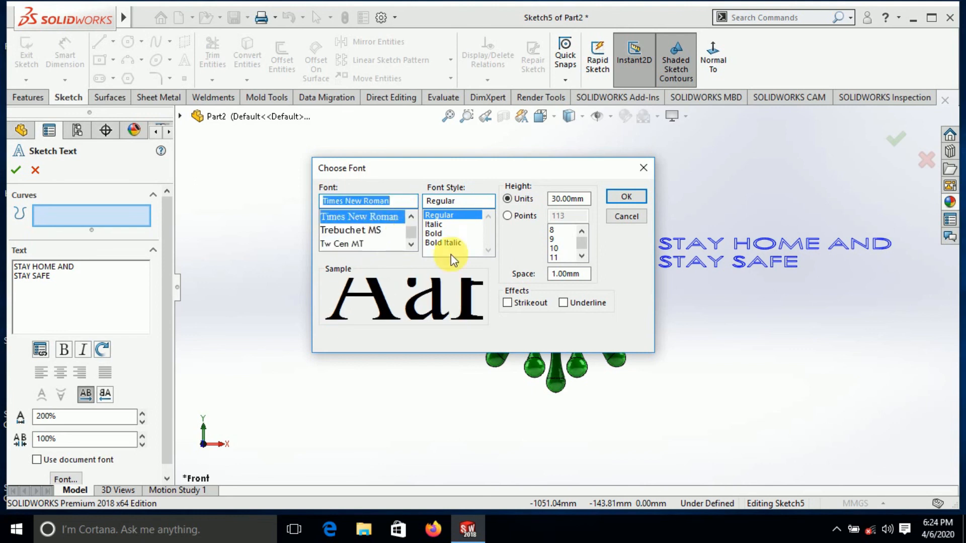
click(610, 199)
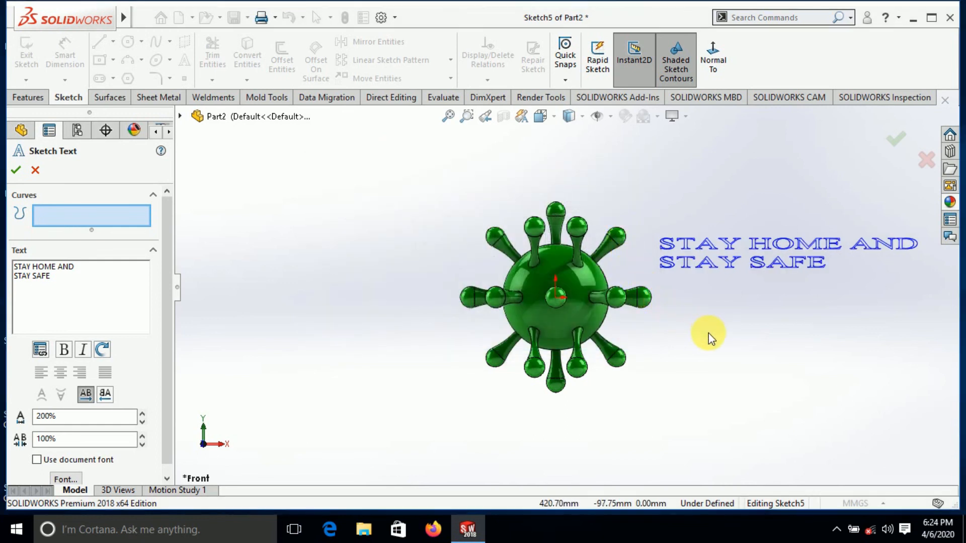
Step: Try a 220% width factor and a 90% character spacing on the sketch text, restoring 200% and 100%
scroll(722, 344, up, 1)
scroll(764, 277, down, 1)
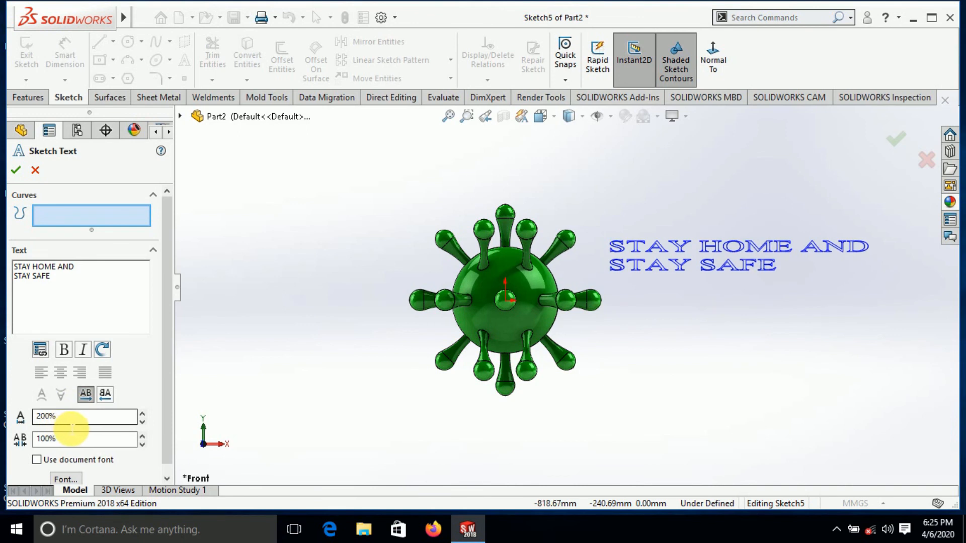
click(143, 413)
click(143, 413)
click(143, 422)
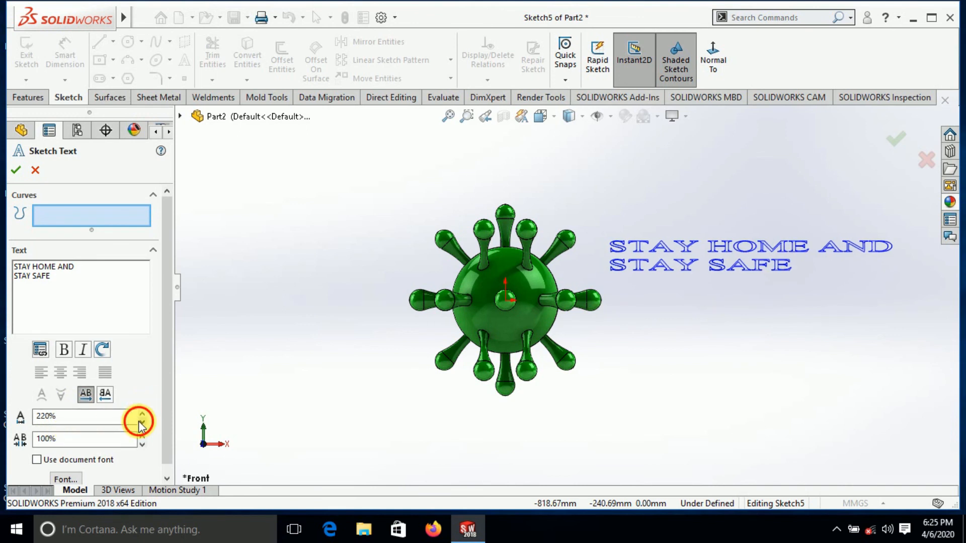
click(143, 422)
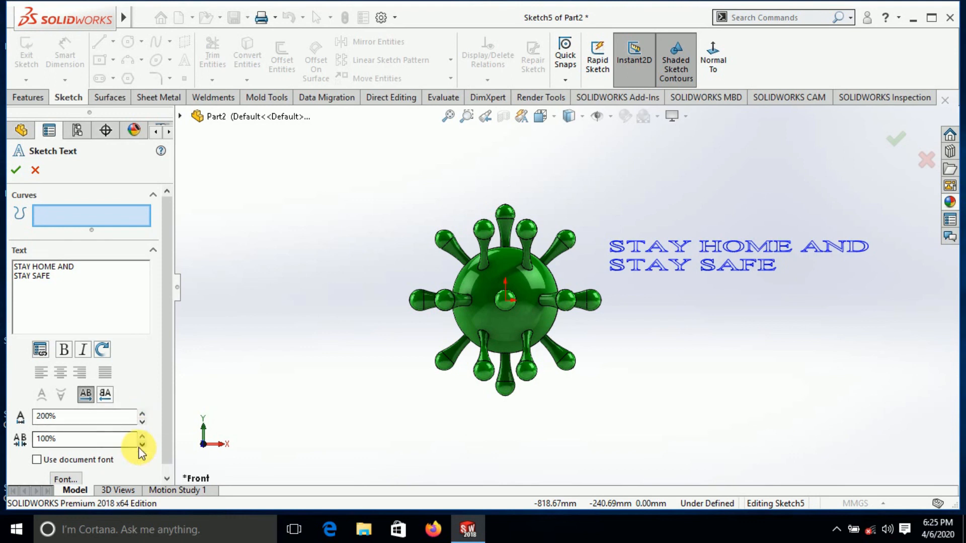
click(142, 445)
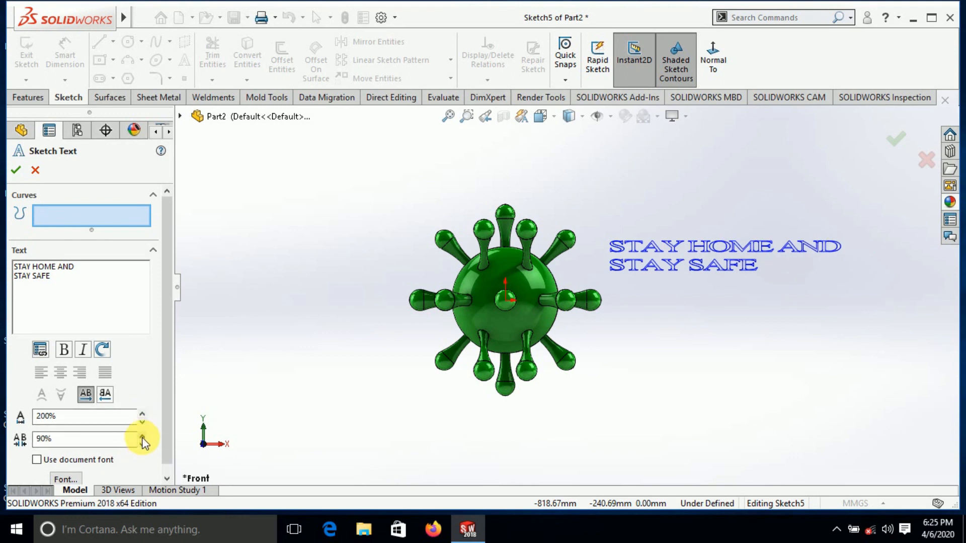
click(143, 437)
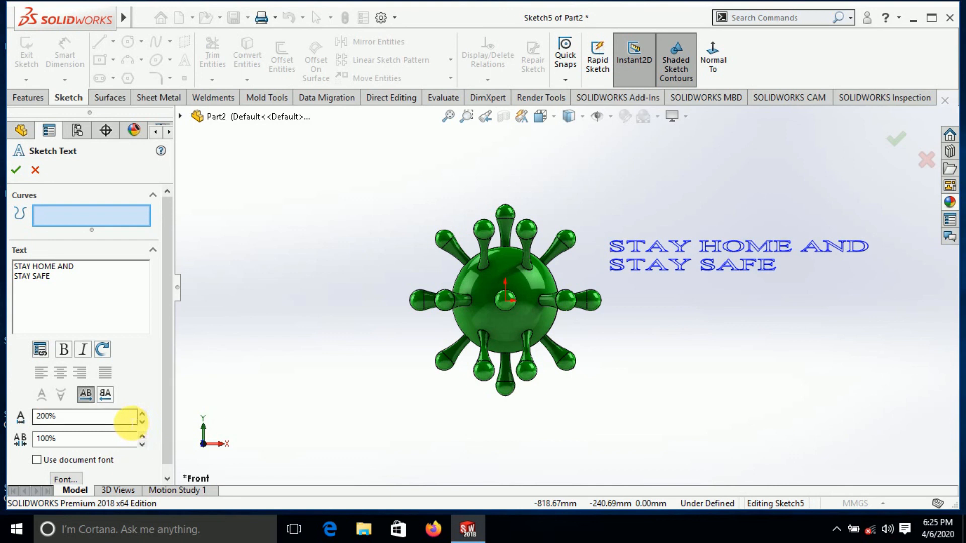
Step: Set the sketch text's character height to 40 mm and accept the text
click(65, 479)
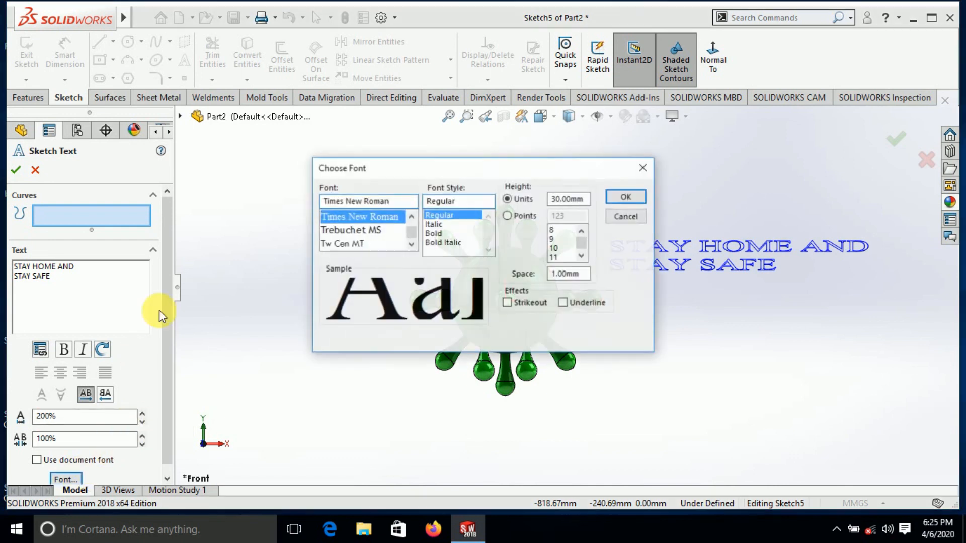
double_click(585, 199)
text(40)
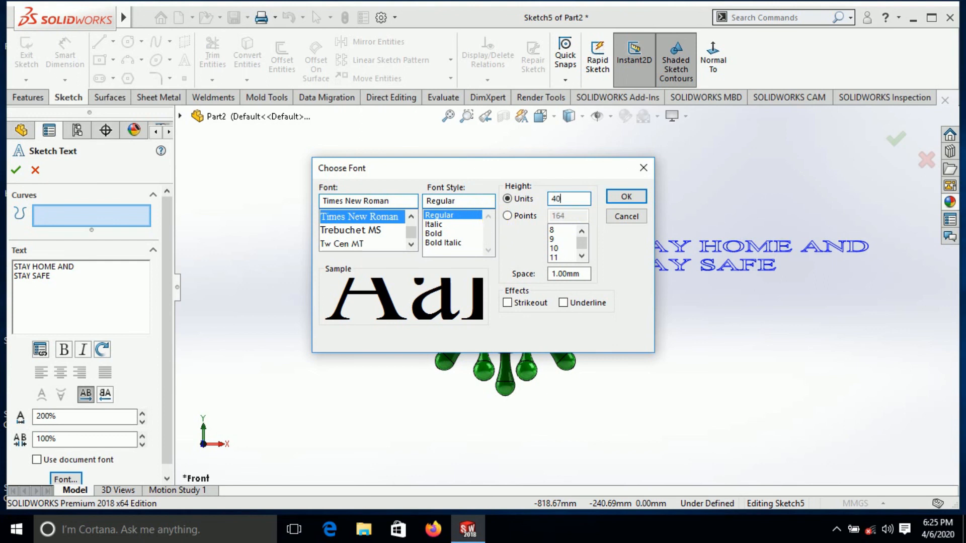
key(Return)
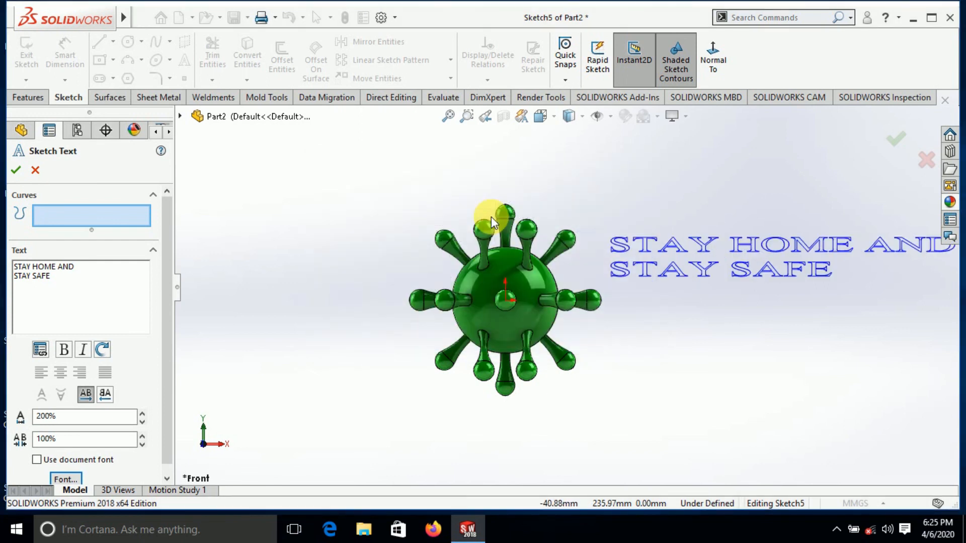
click(16, 170)
Step: Extrude the text sketch as a blind boss 50 mm deep from the sketch plane
key(z)
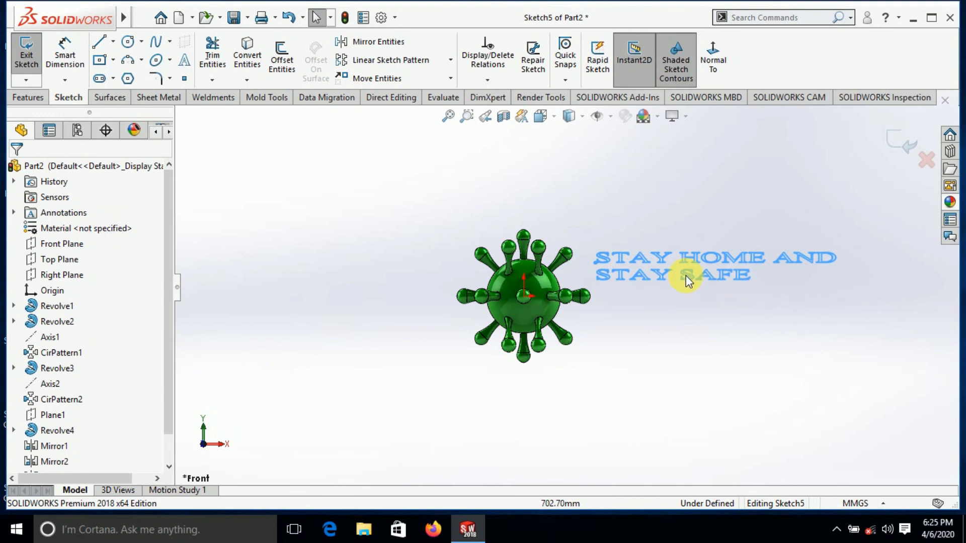
click(29, 98)
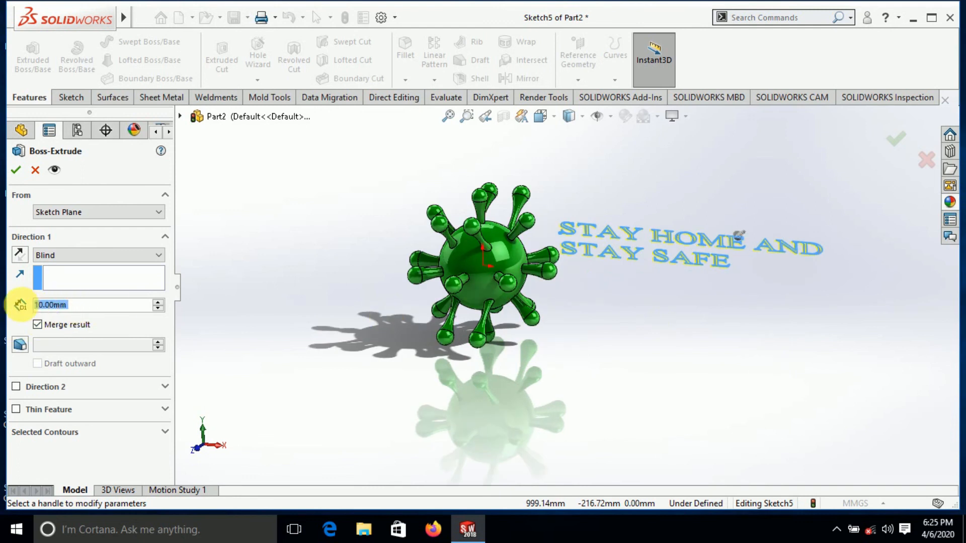
text(50)
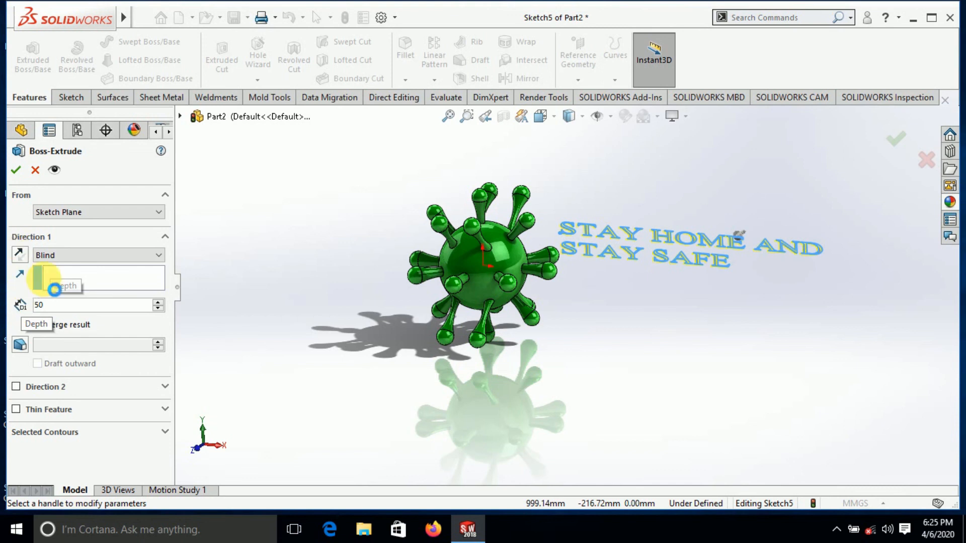
key(Return)
click(16, 170)
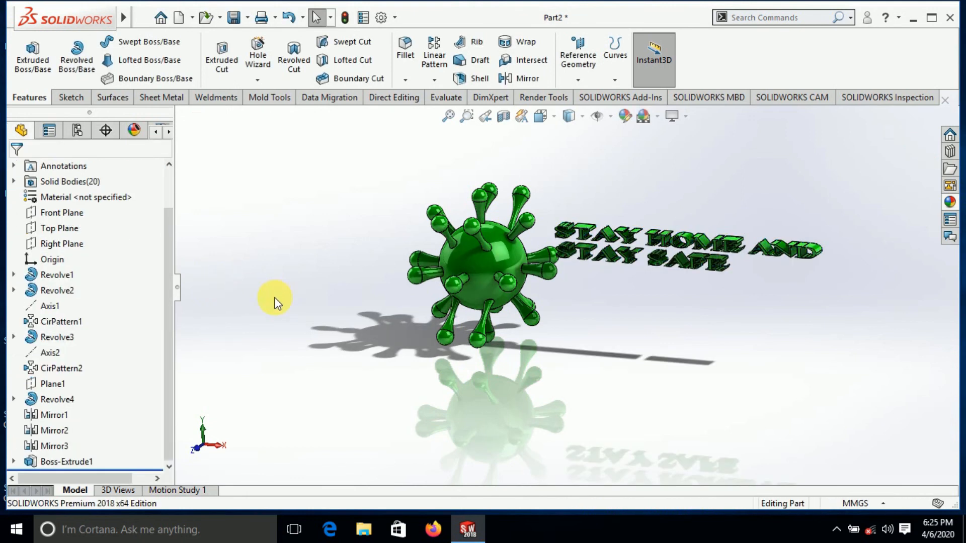
Step: Apply a red color appearance to the extruded text feature only
click(70, 462)
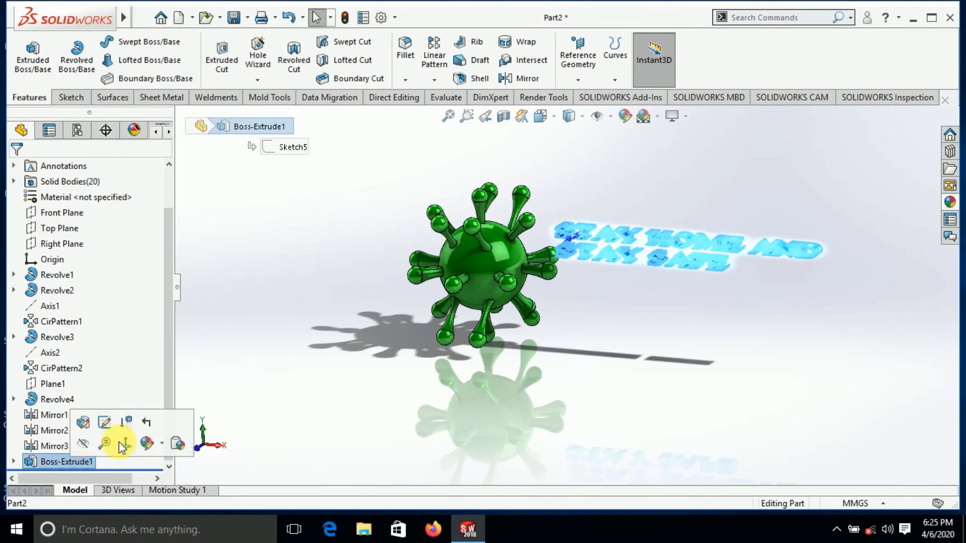
click(624, 117)
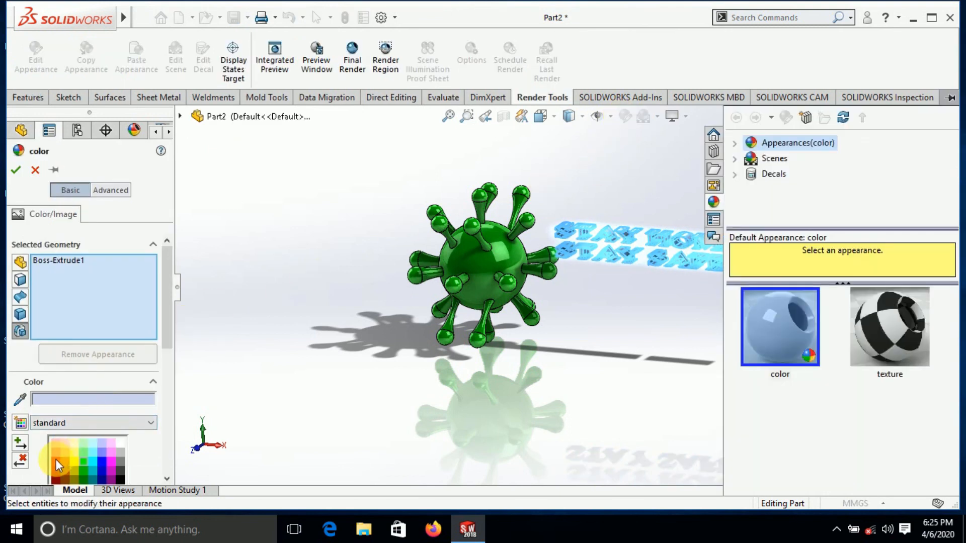
click(56, 460)
click(17, 171)
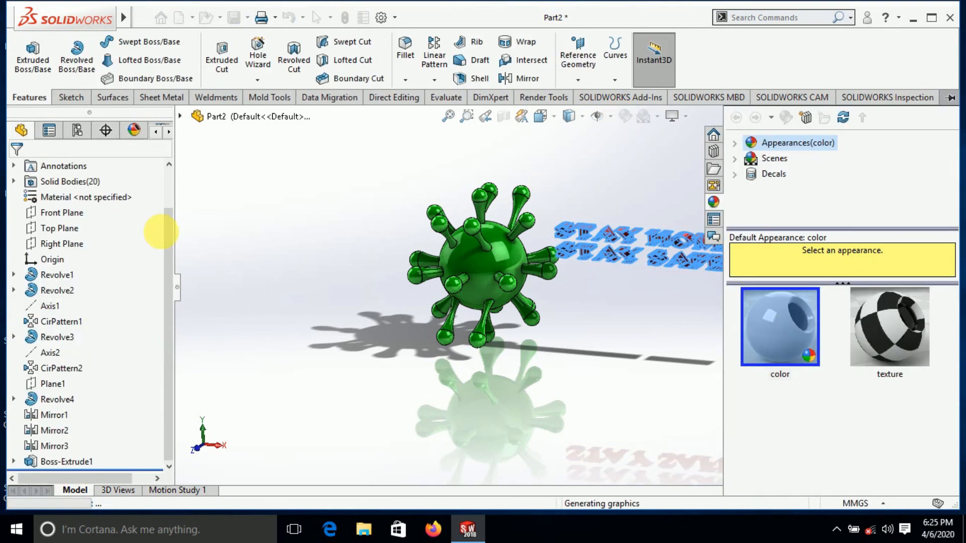
click(686, 250)
Step: Hide the feature tree and fit the virus and its text in view at a slightly rotated angle
middle_drag(687, 250, 709, 253)
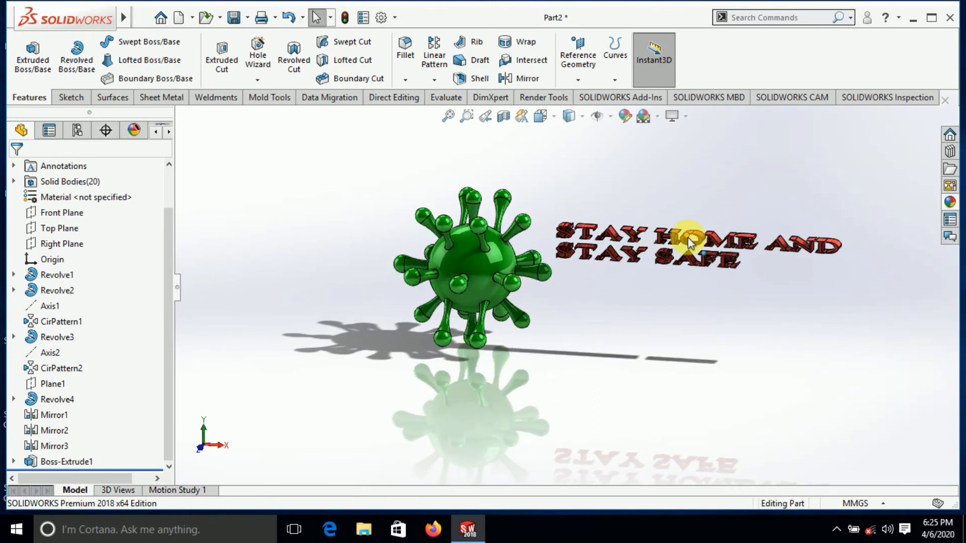
scroll(686, 252, down, 3)
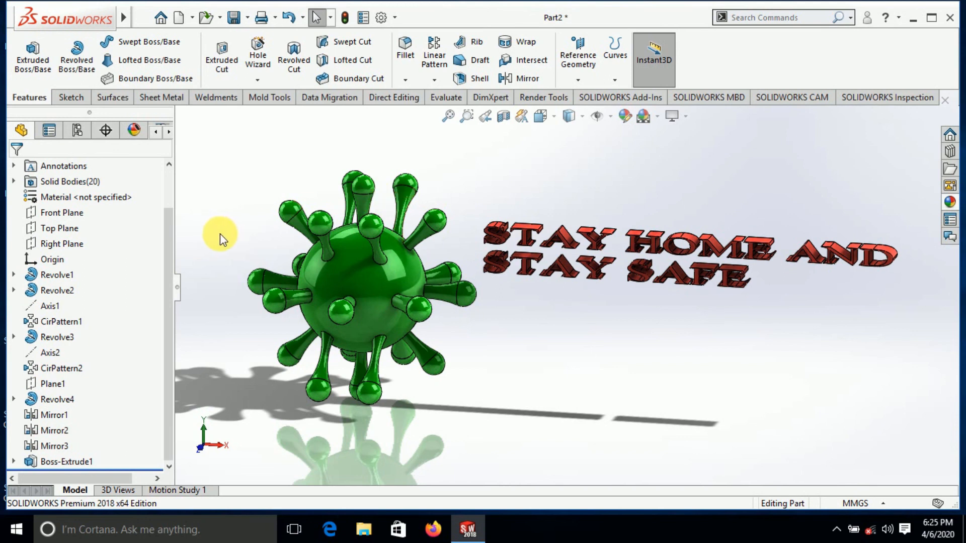
click(179, 291)
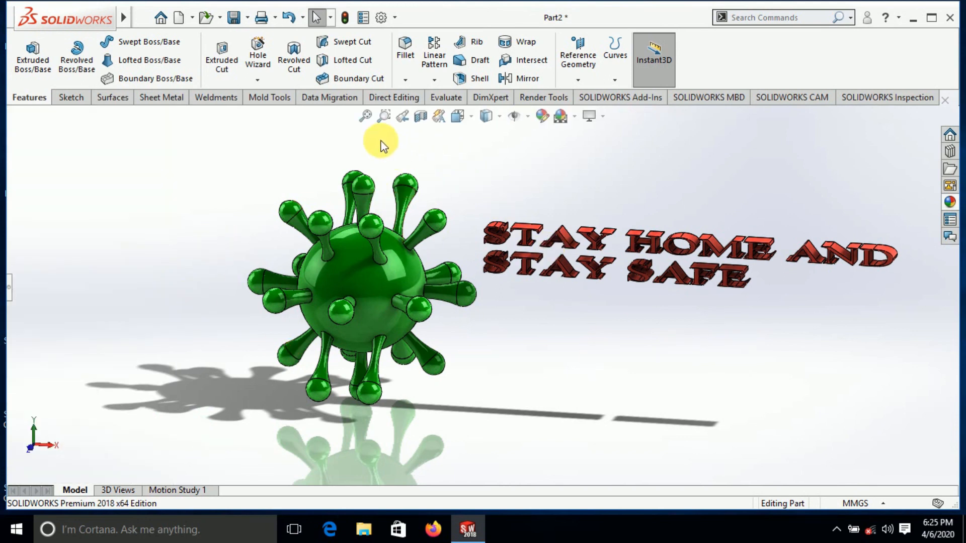
click(366, 117)
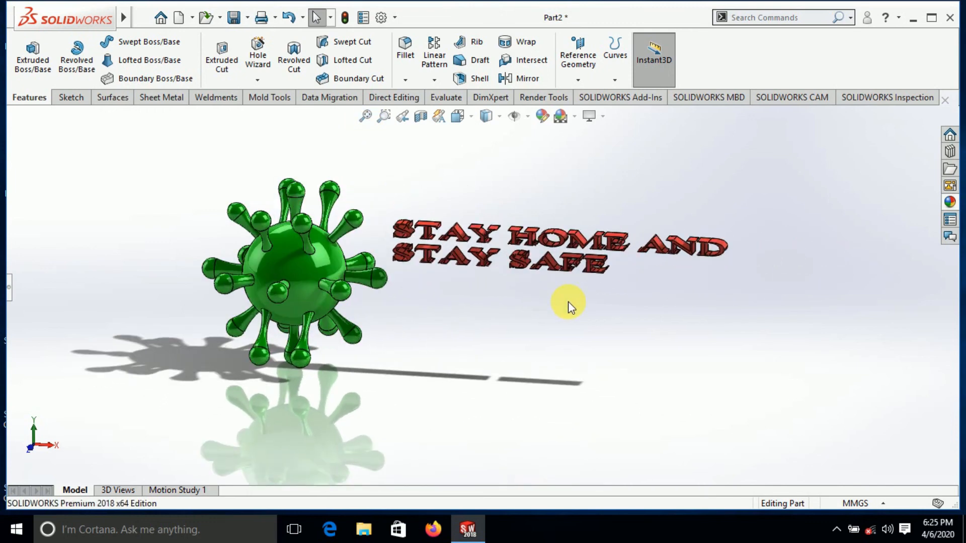